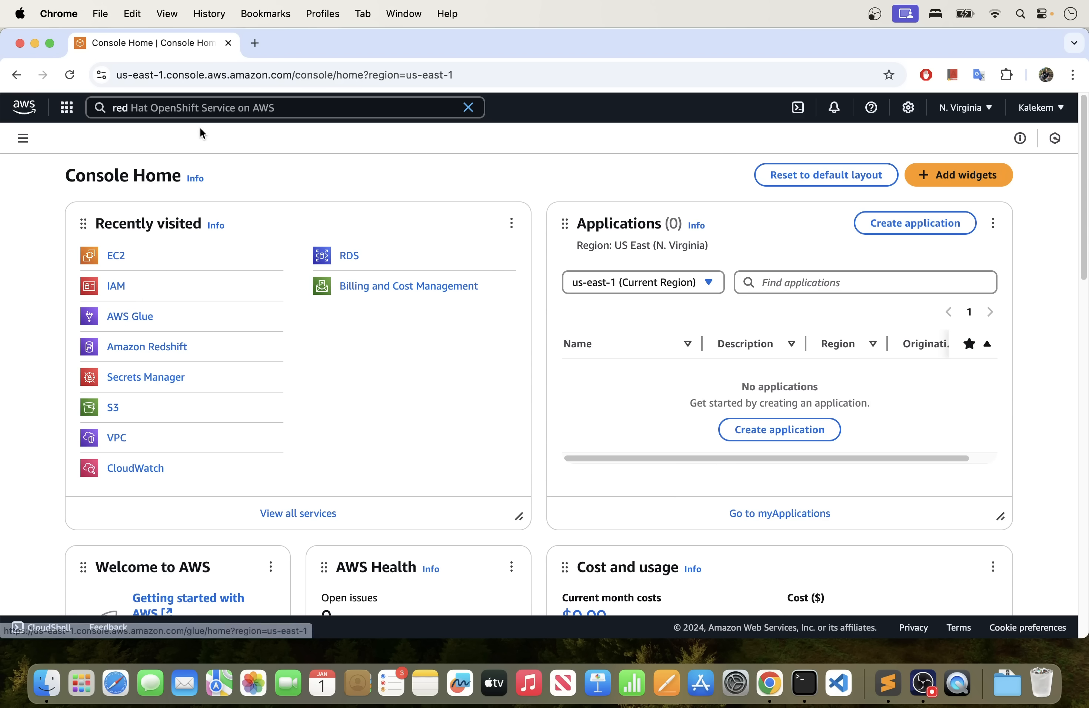
Search the AWS console for "glue" and open the AWS Glue service in a new tab.
left_click(182, 109)
key("BackSpace")
key("BackSpace")
key("BackSpace")
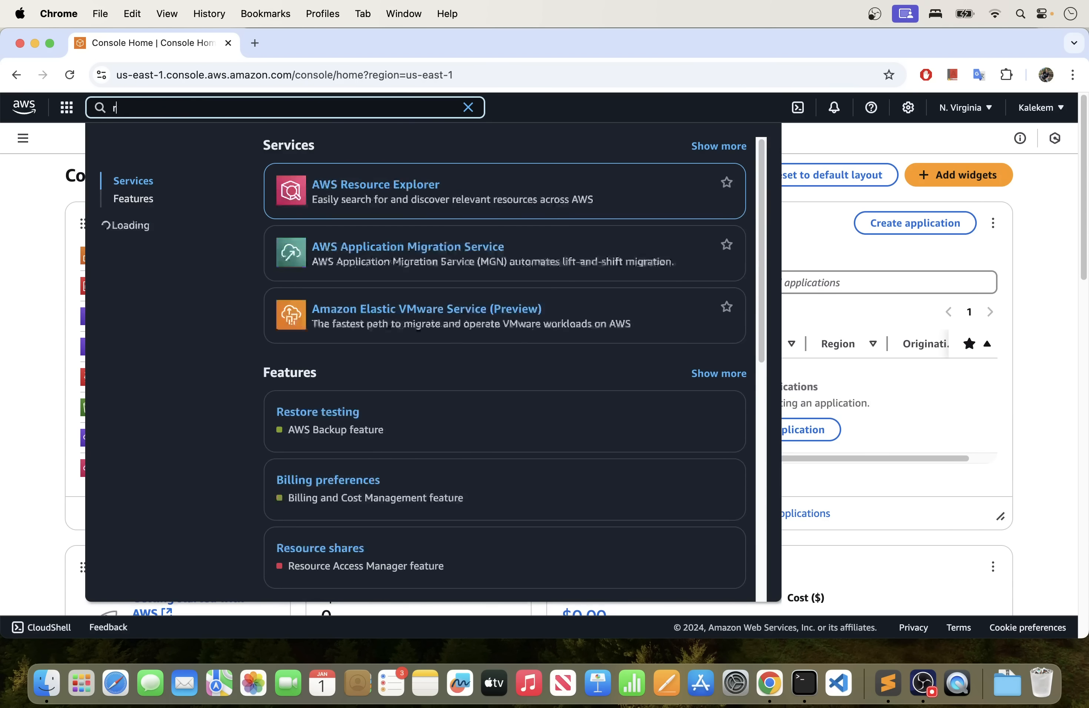
key("Escape")
type("glue")
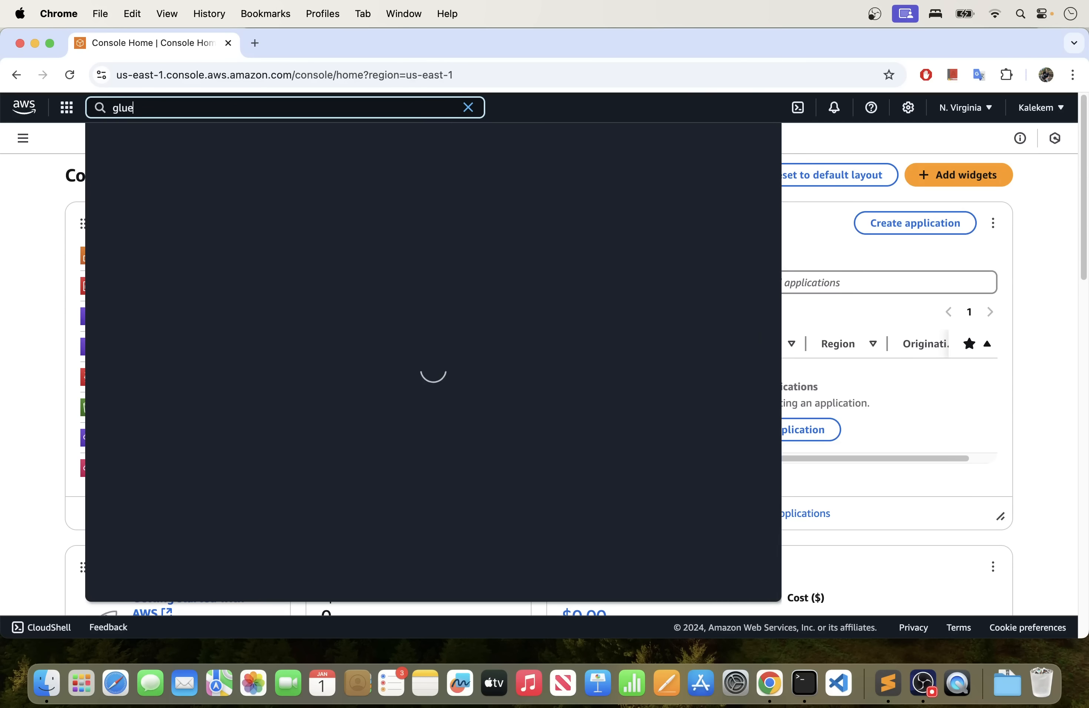
right_click(337, 187)
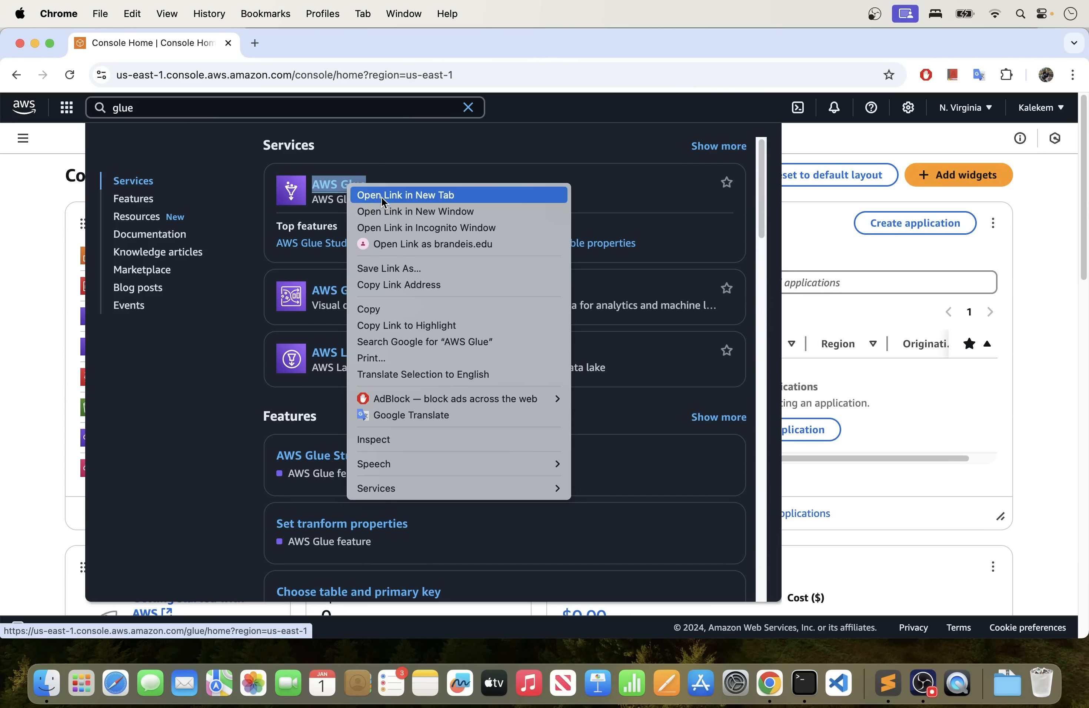
left_click(386, 195)
left_click(315, 44)
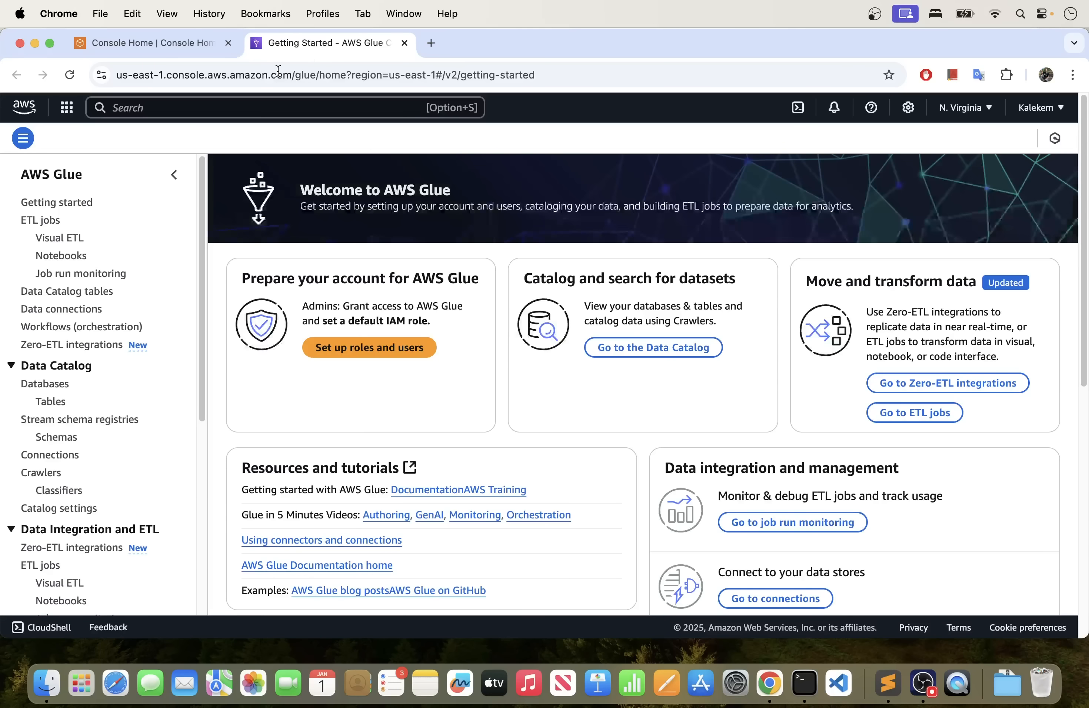
Open the Data Catalog connections in AWS Glue and delete the existing Redshift connection.
scroll(139, 420, "down", 3)
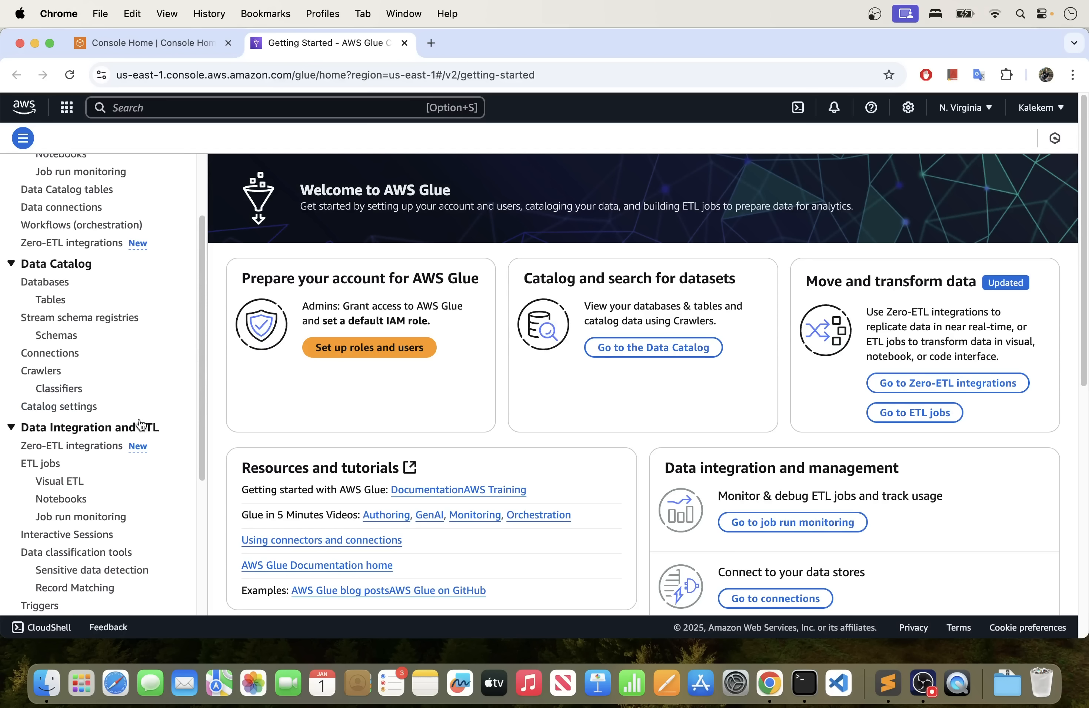
left_click(48, 354)
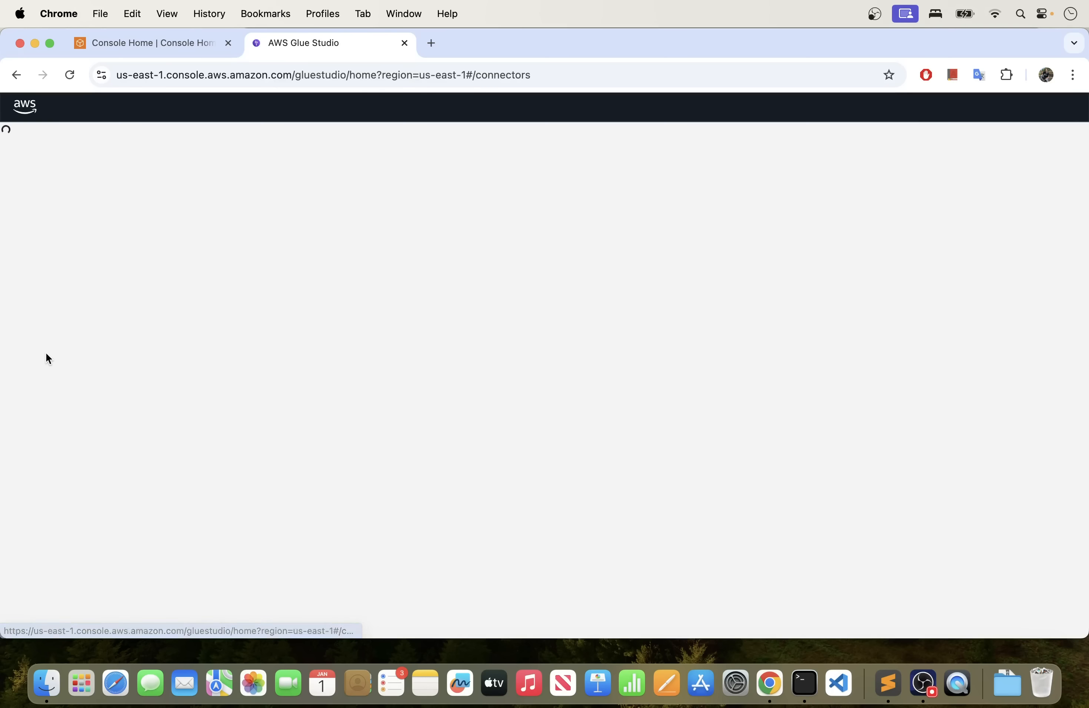
scroll(315, 470, "down", 1)
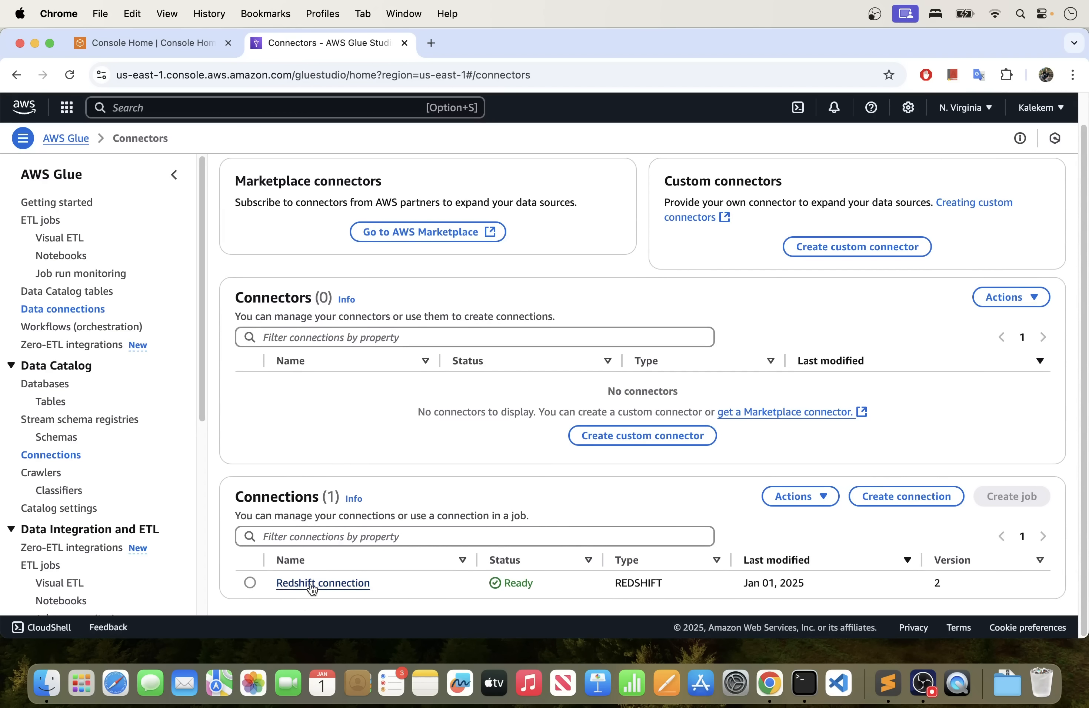
left_click(249, 583)
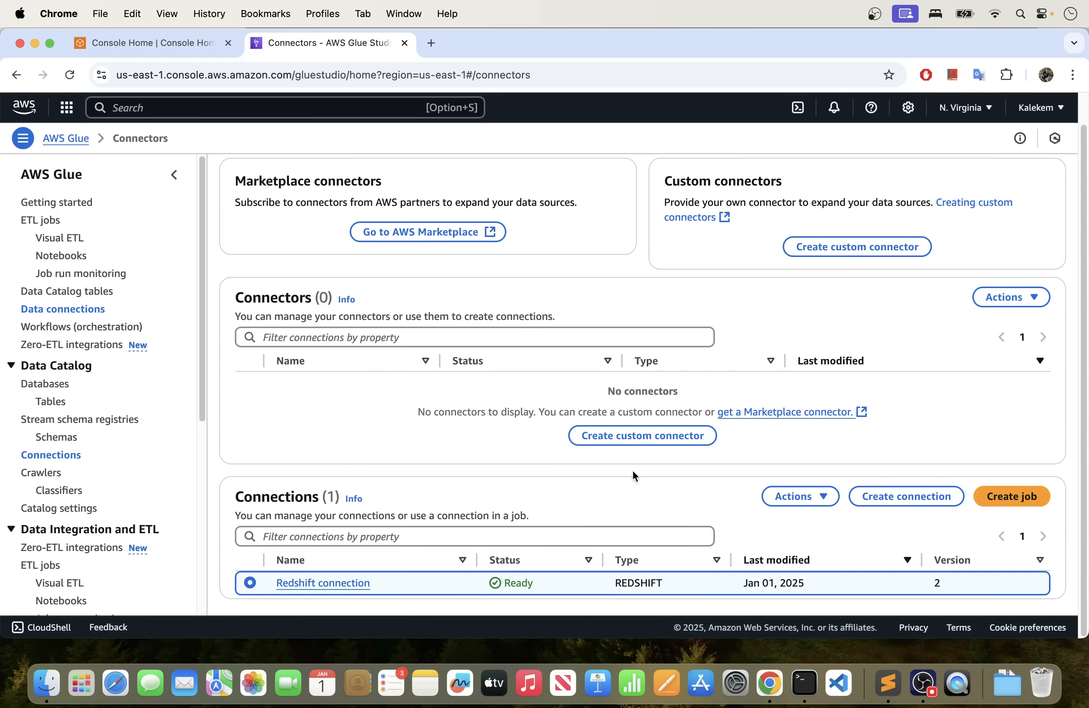
left_click(830, 499)
left_click(794, 427)
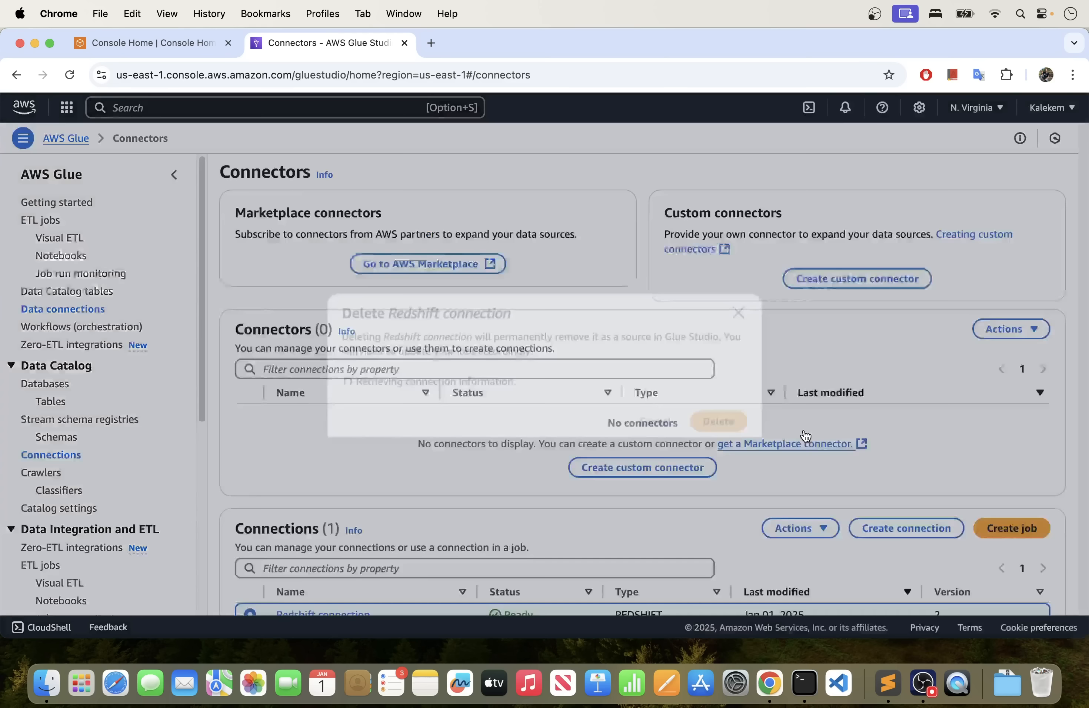
left_click(715, 410)
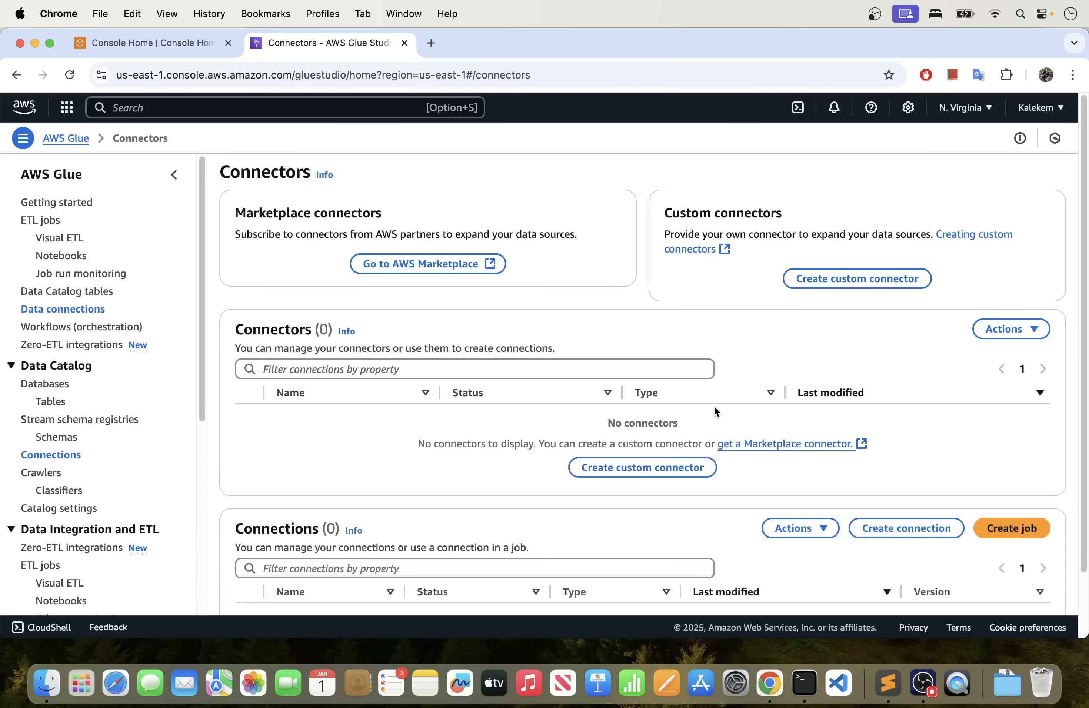
scroll(362, 482, "down", 3)
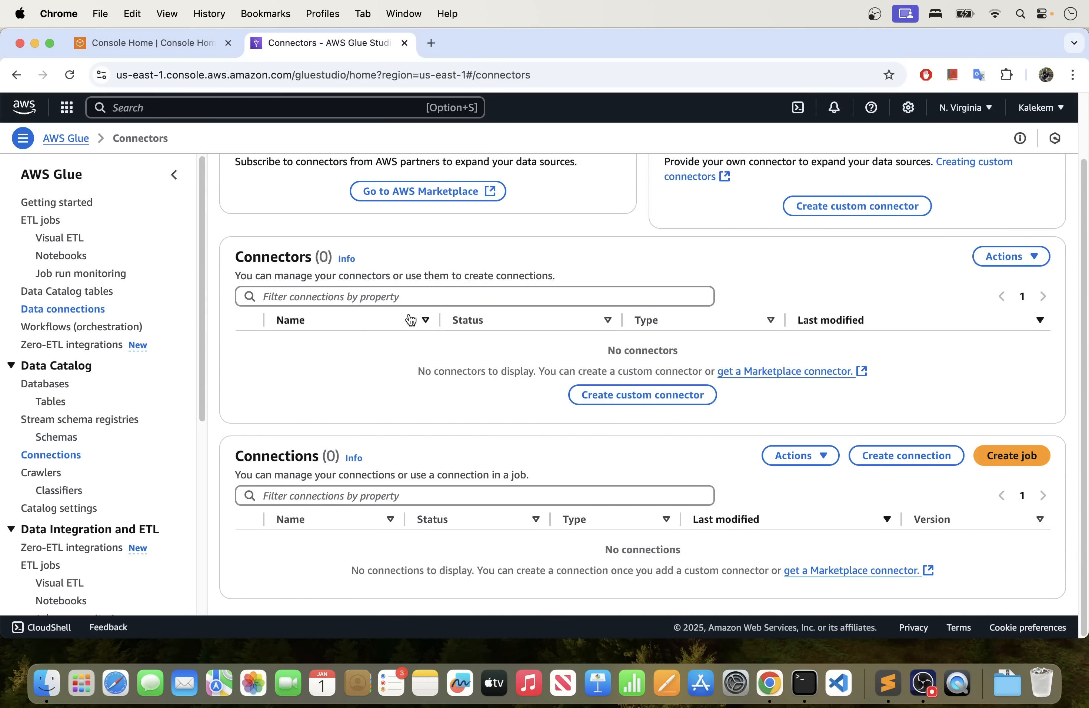
scroll(413, 341, "up", 3)
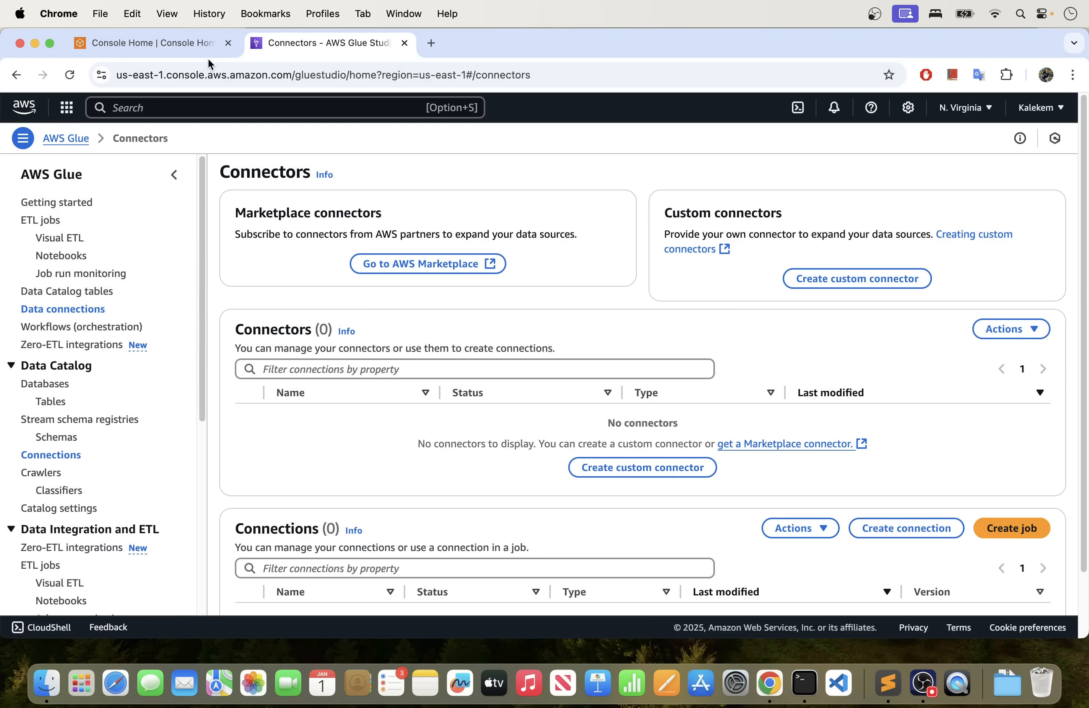
Open IAM in a new tab from the console home's recently visited services and go to its roles list.
left_click(138, 43)
left_click(24, 233)
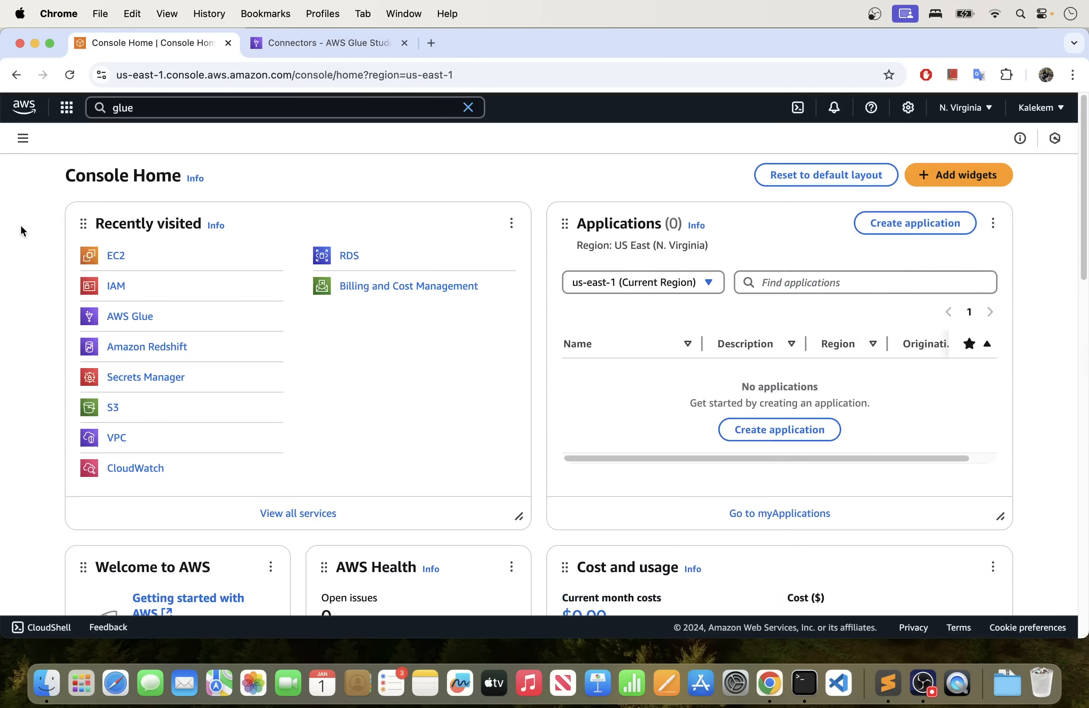
right_click(120, 290)
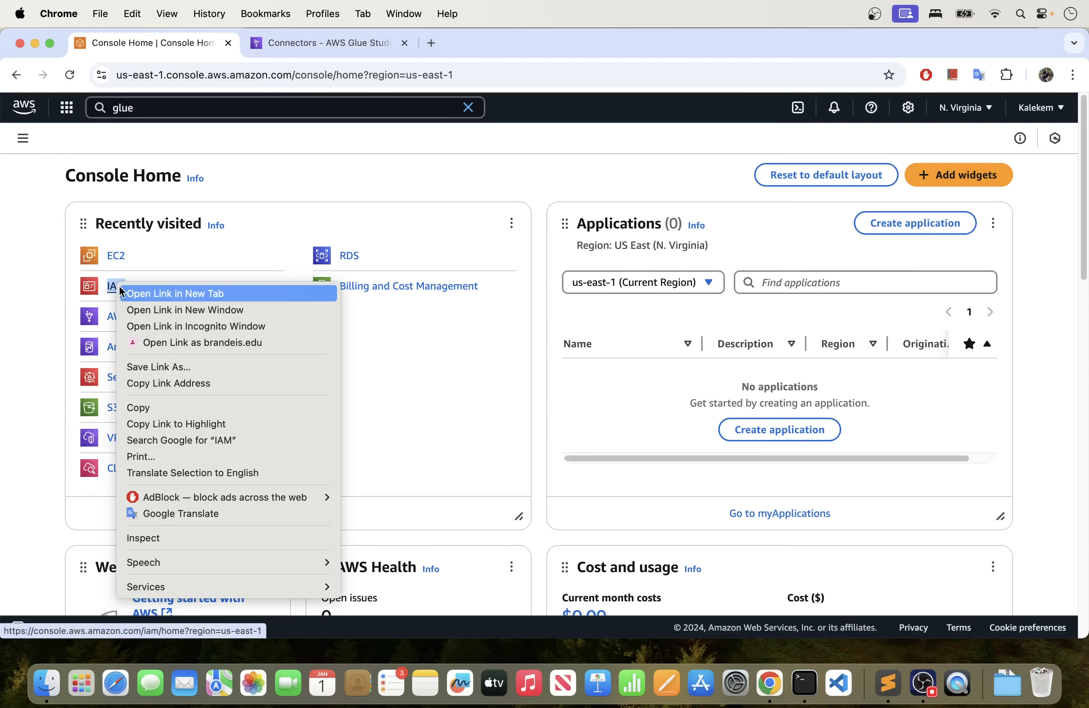
left_click(162, 294)
left_click(470, 43)
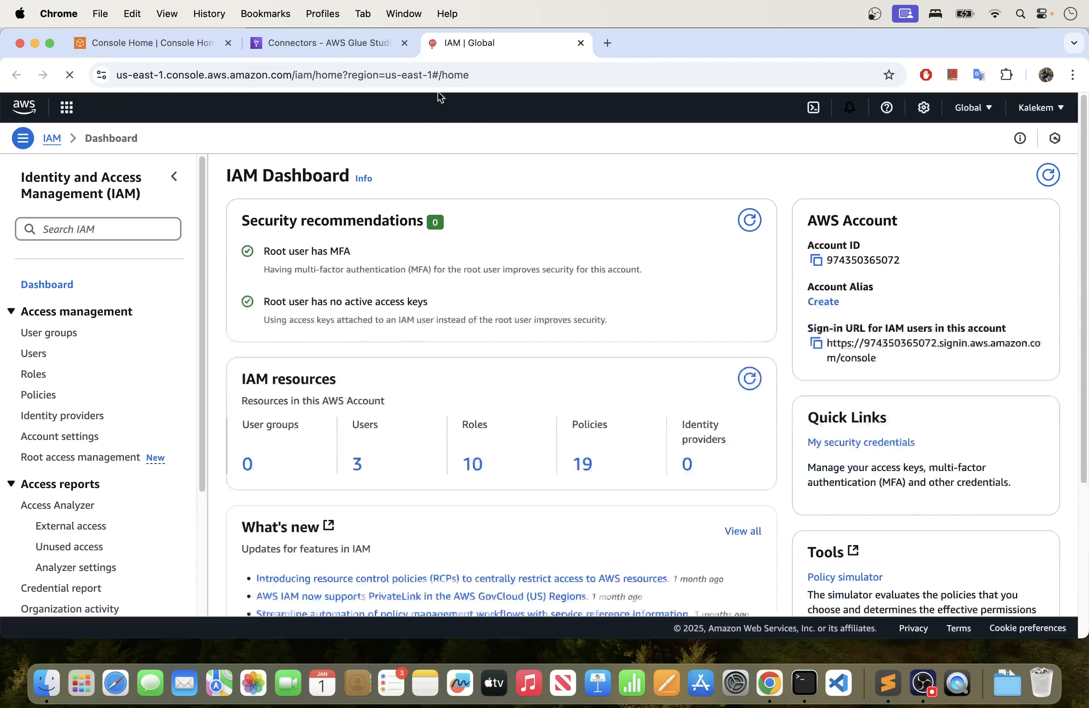
scroll(241, 443, "down", 2)
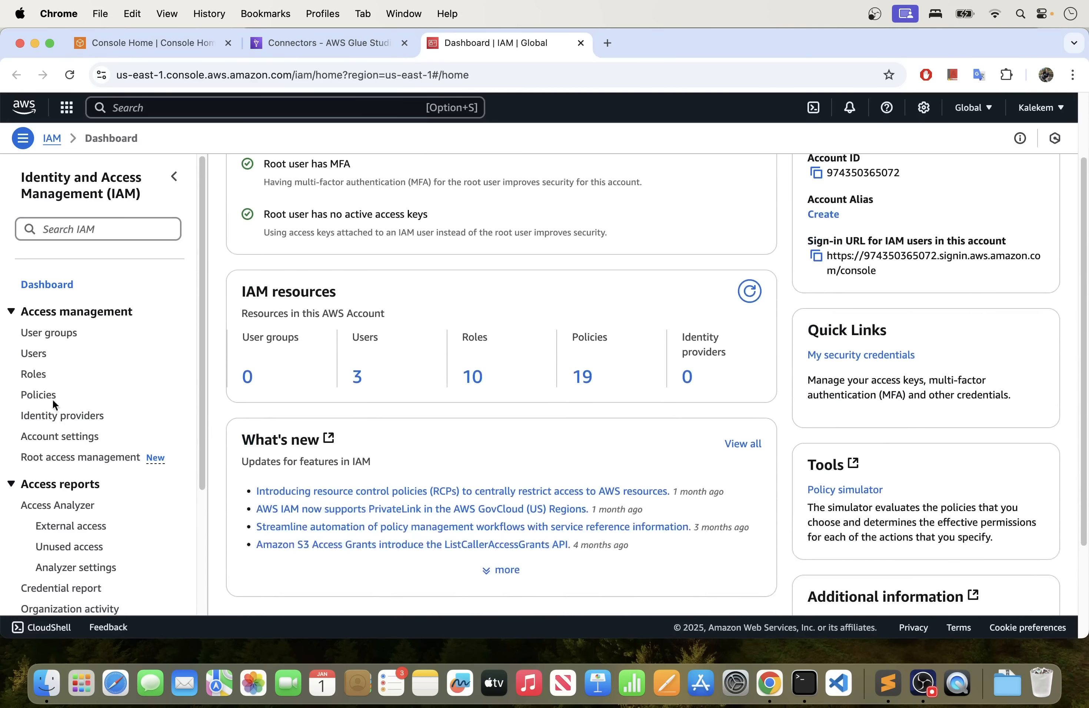
left_click(32, 376)
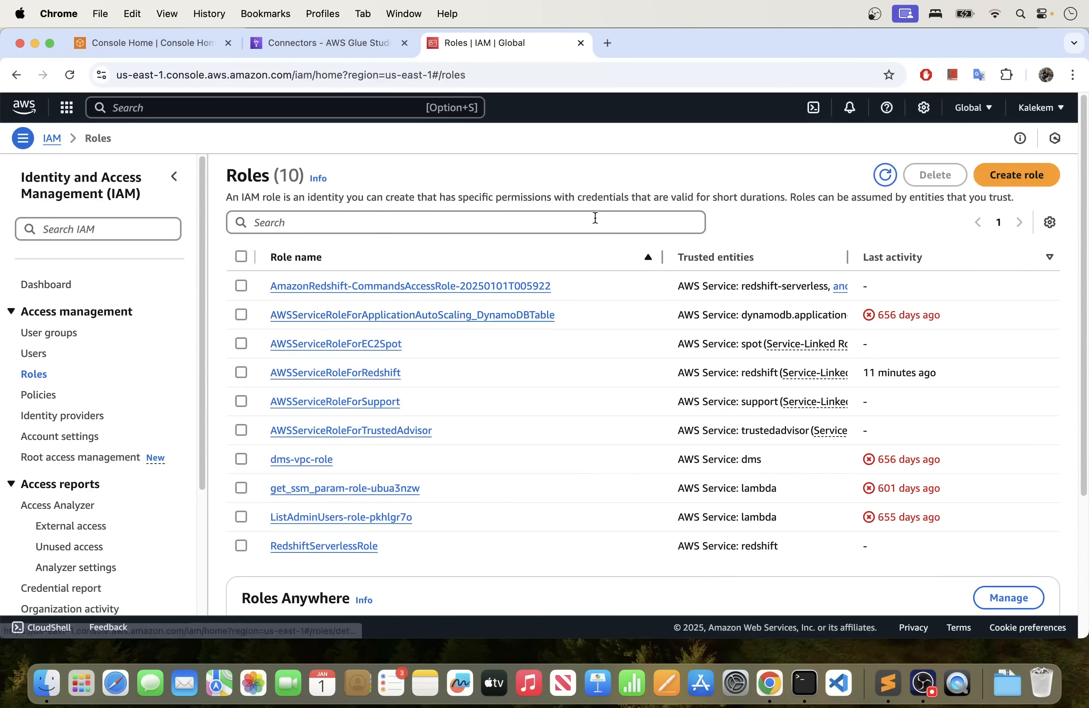
Start creating a role with AWS service as the trusted entity and Glue as the use case, and continue to permissions.
left_click(1016, 175)
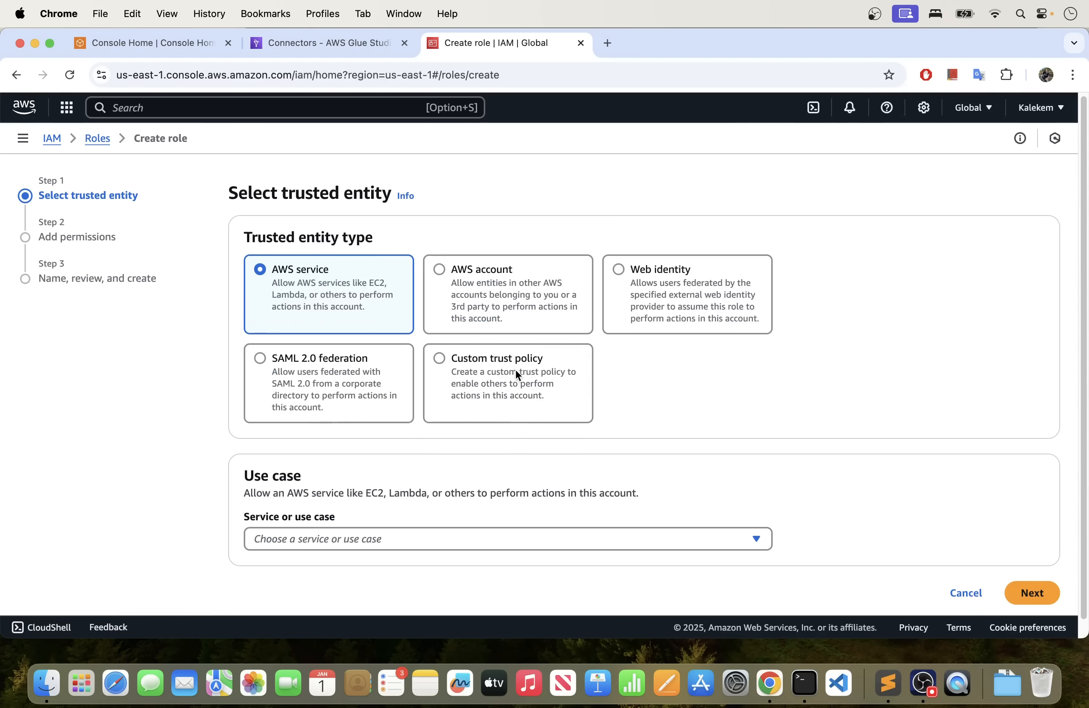
scroll(516, 370, "down", 1)
left_click(451, 521)
type("glue")
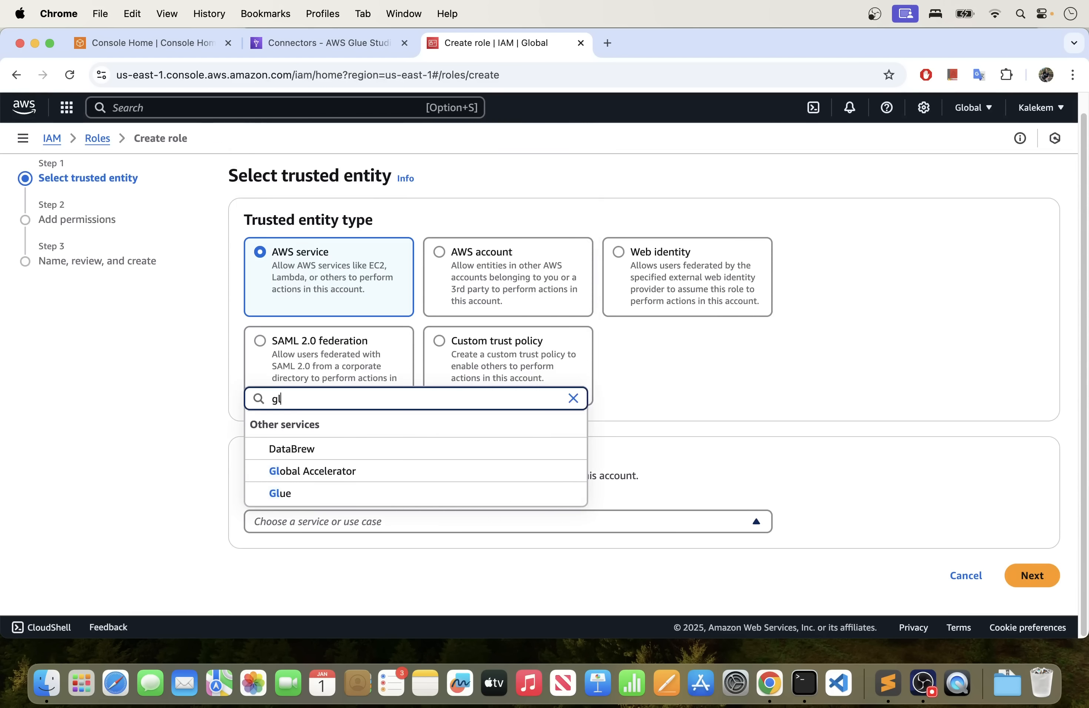
left_click(312, 495)
scroll(668, 492, "down", 3)
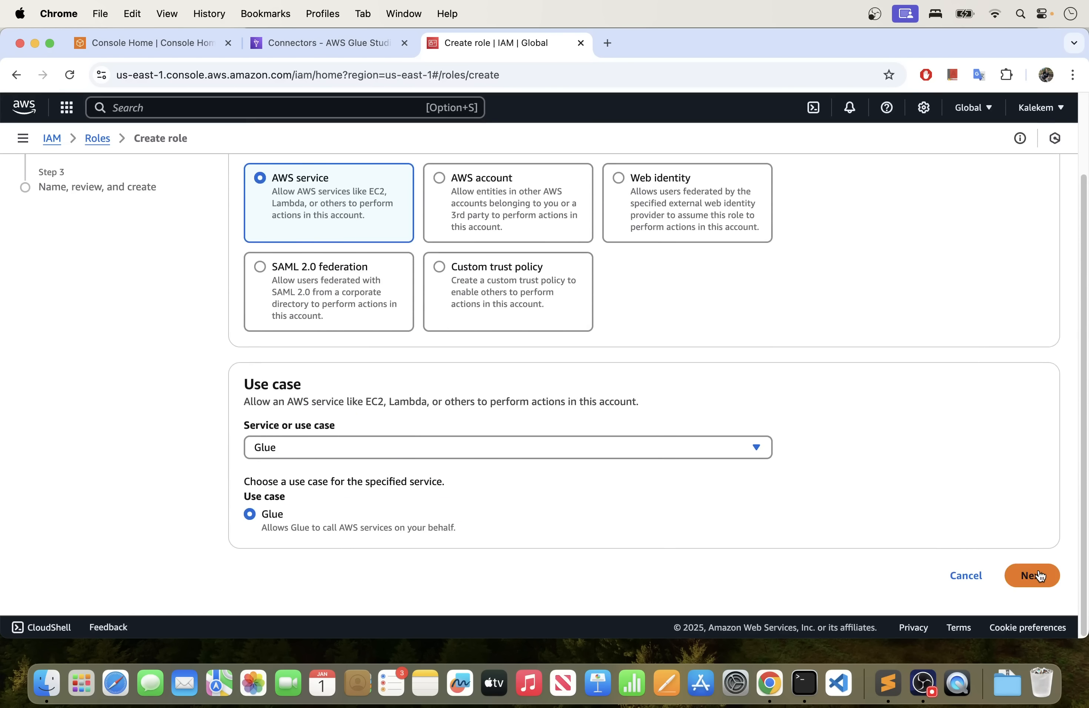
left_click(1031, 575)
Filter the permissions policies by "redsh" and select AmazonRedshiftFullAccess for the new role.
scroll(417, 302, "up", 3)
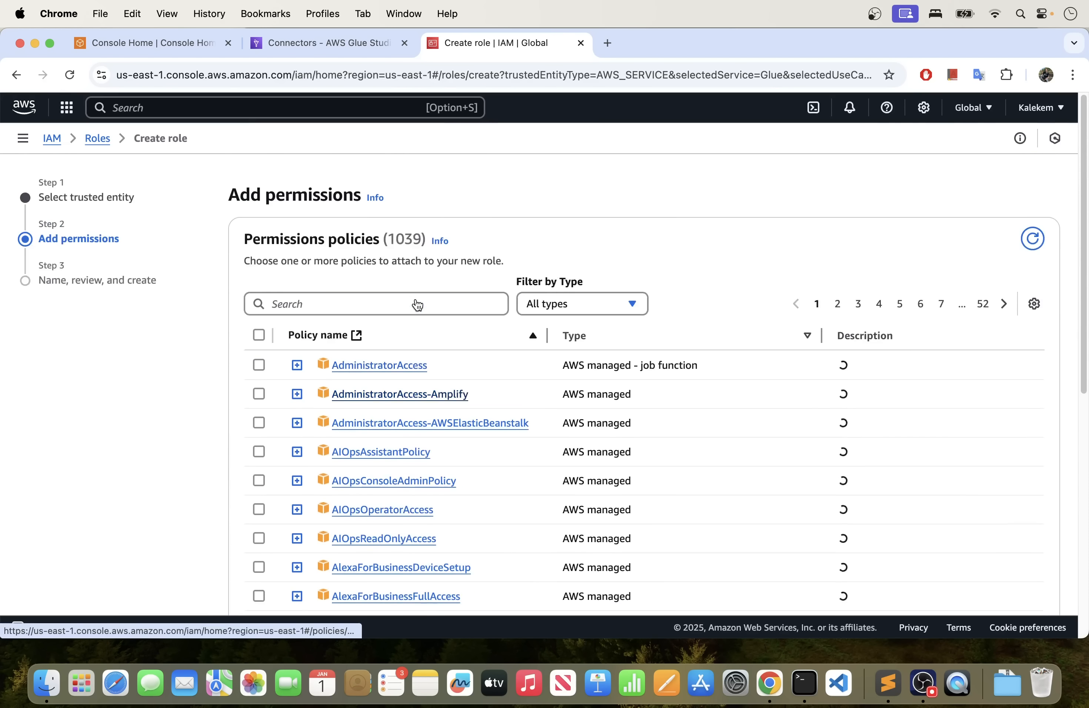
left_click(313, 304)
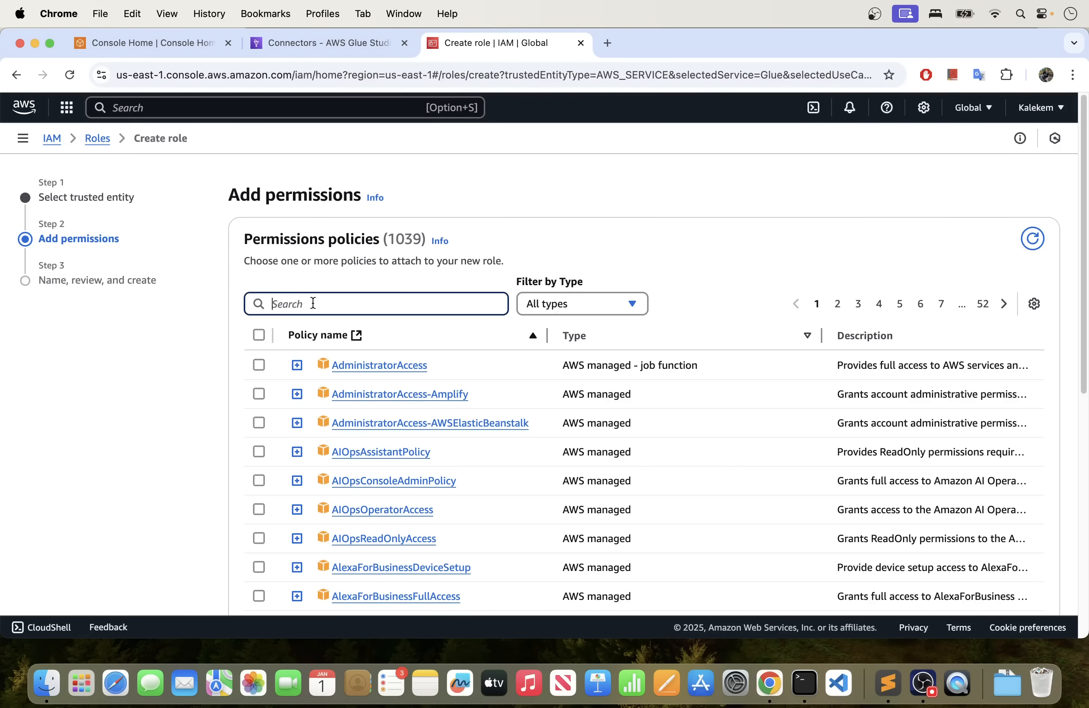
type("red")
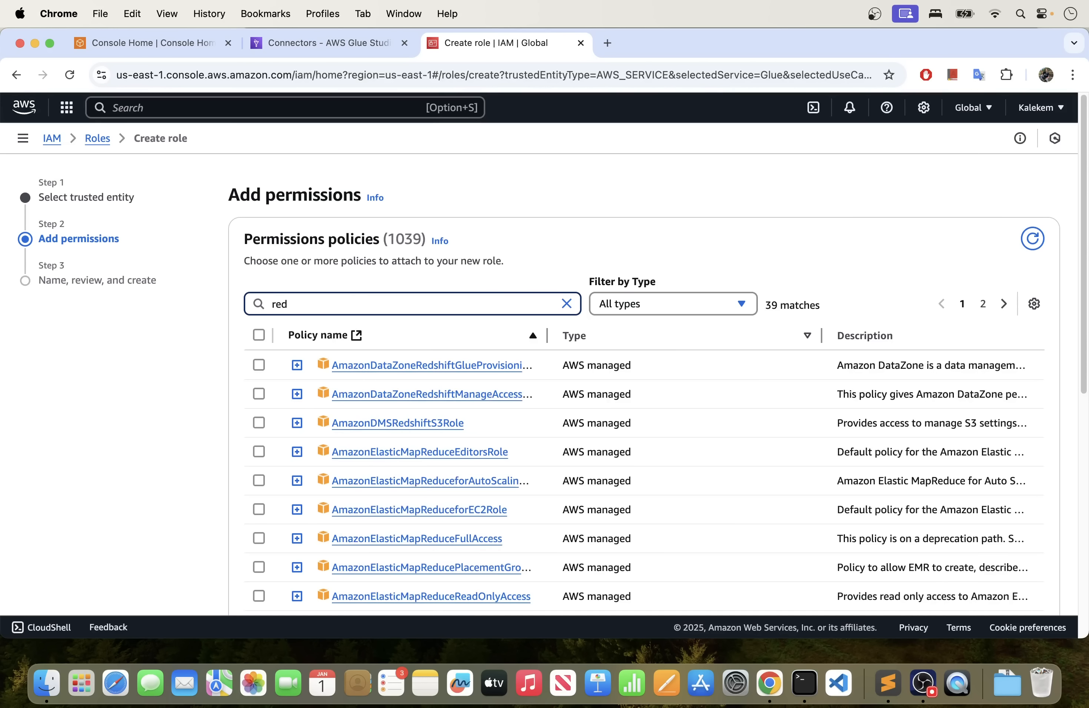
type("sh")
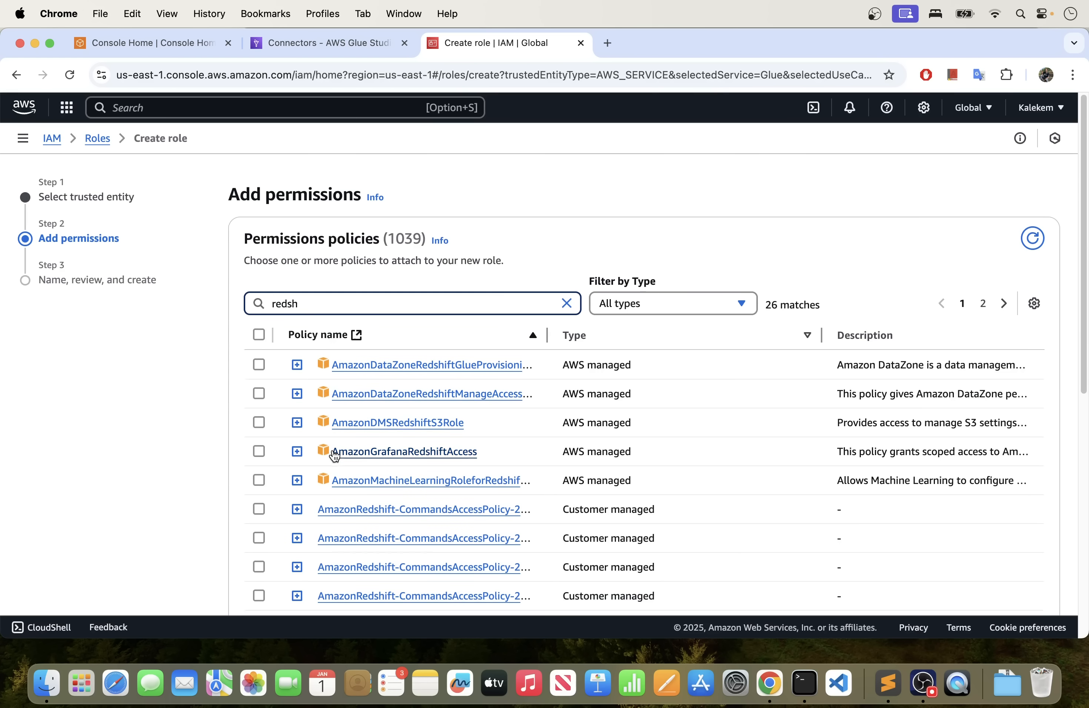
scroll(333, 450, "down", 5)
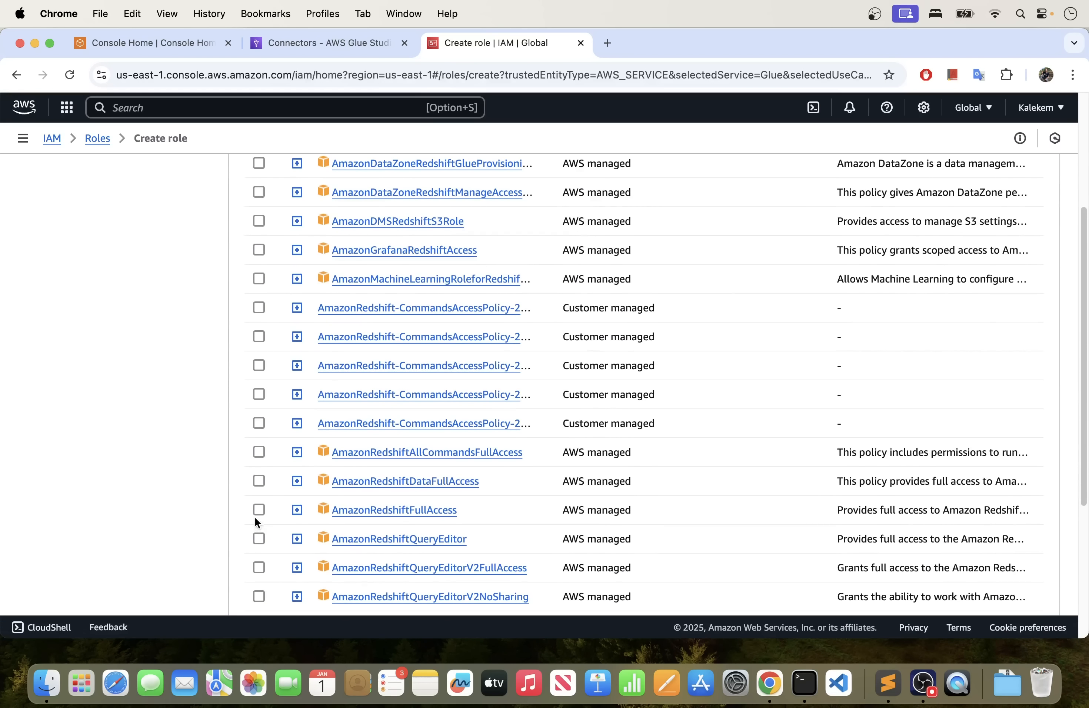
left_click(259, 510)
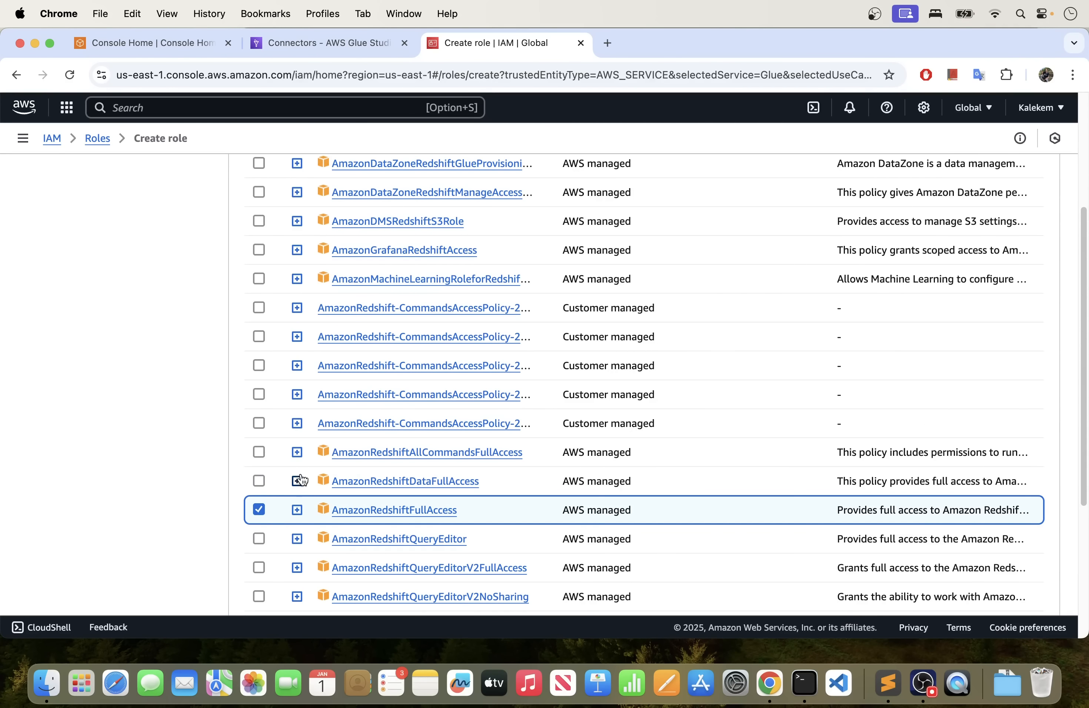
Filter the permissions policies by "s3" and add AmazonS3FullAccess to the role's selection.
scroll(330, 435, "up", 5)
left_click(566, 303)
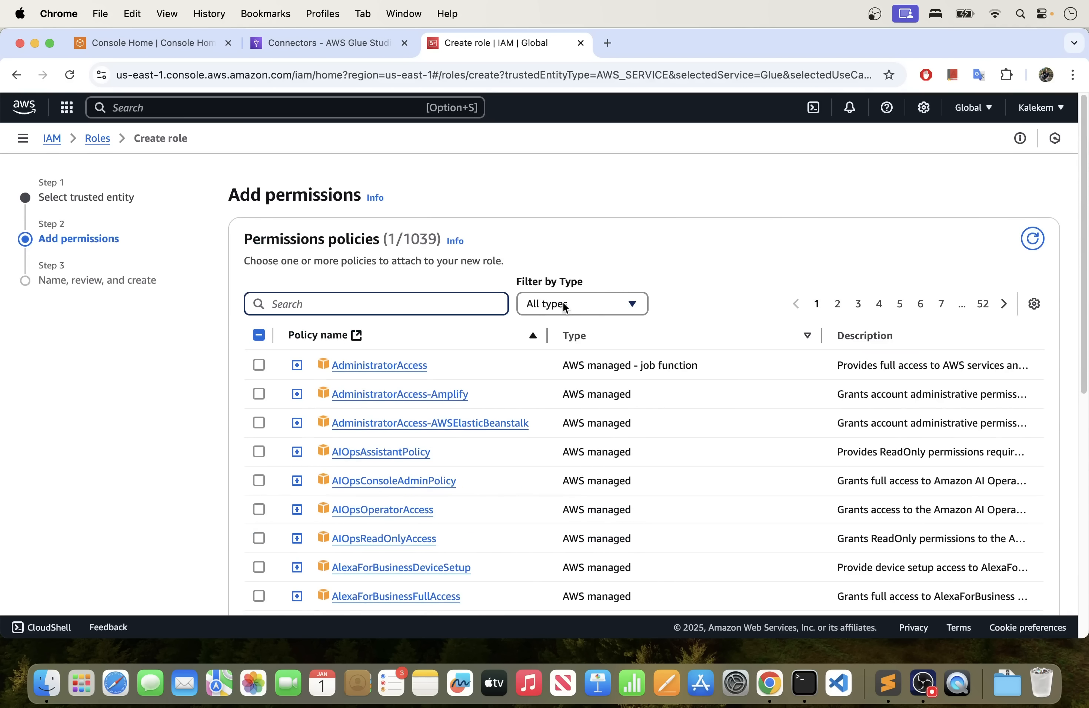
type("s3")
scroll(349, 344, "down", 5)
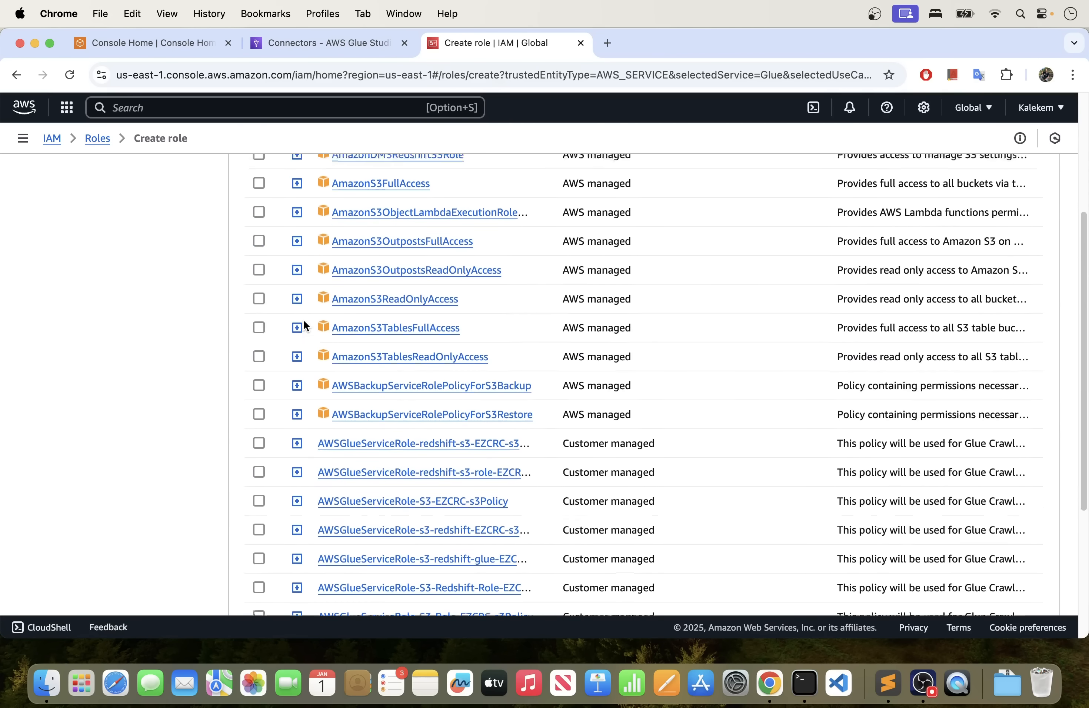
scroll(304, 320, "up", 1)
scroll(315, 332, "up", 1)
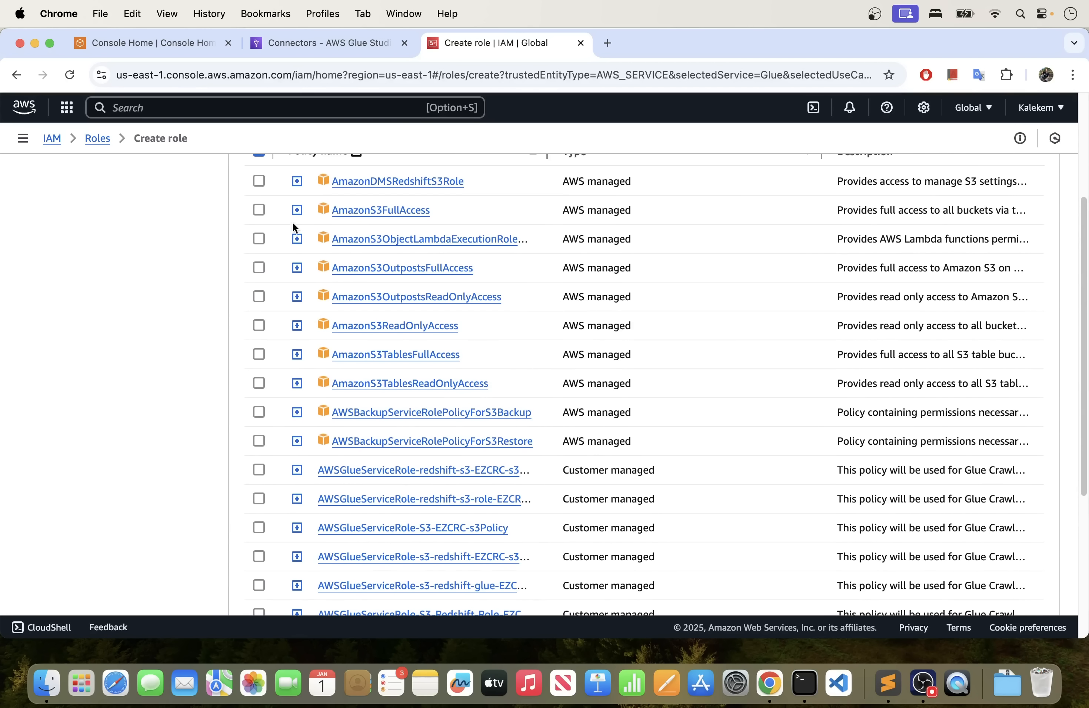
left_click(259, 210)
Filter the permissions policies by "glue" and add AWSGlueServiceRole to the role's selection.
scroll(349, 311, "up", 3)
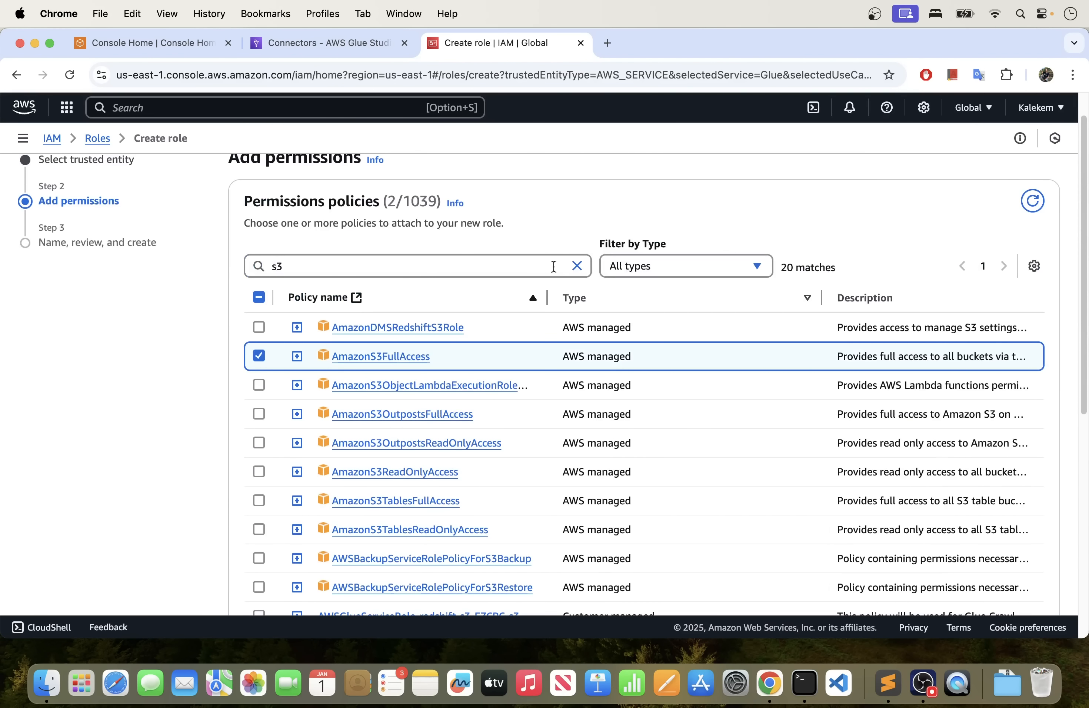
left_click(578, 266)
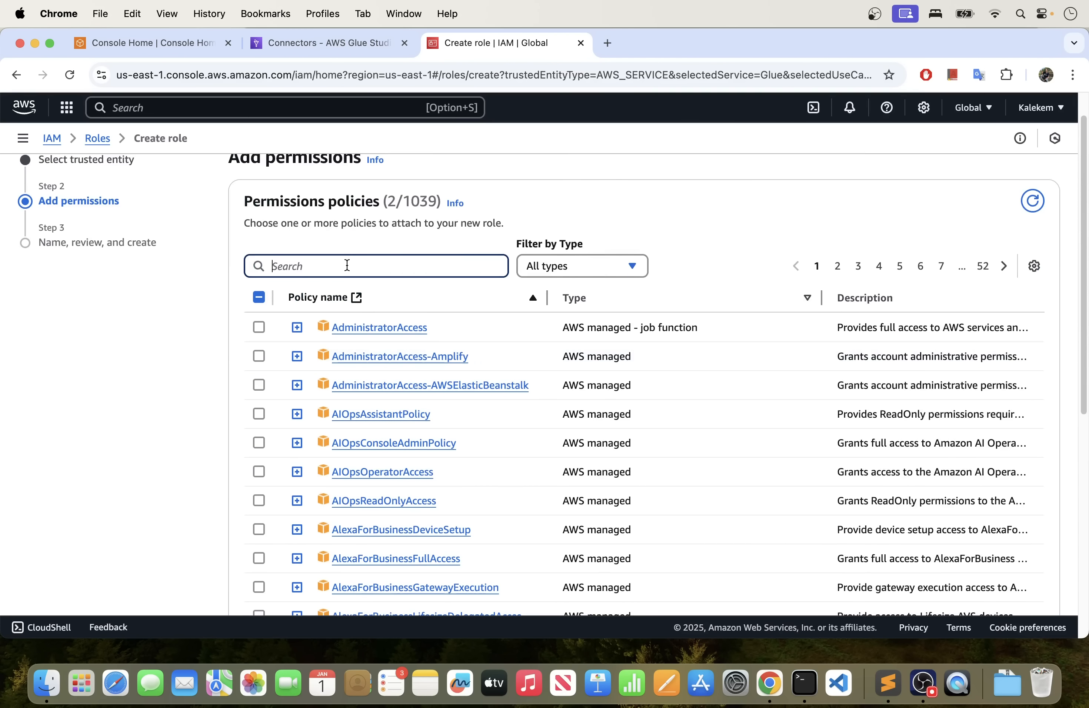
type("glue")
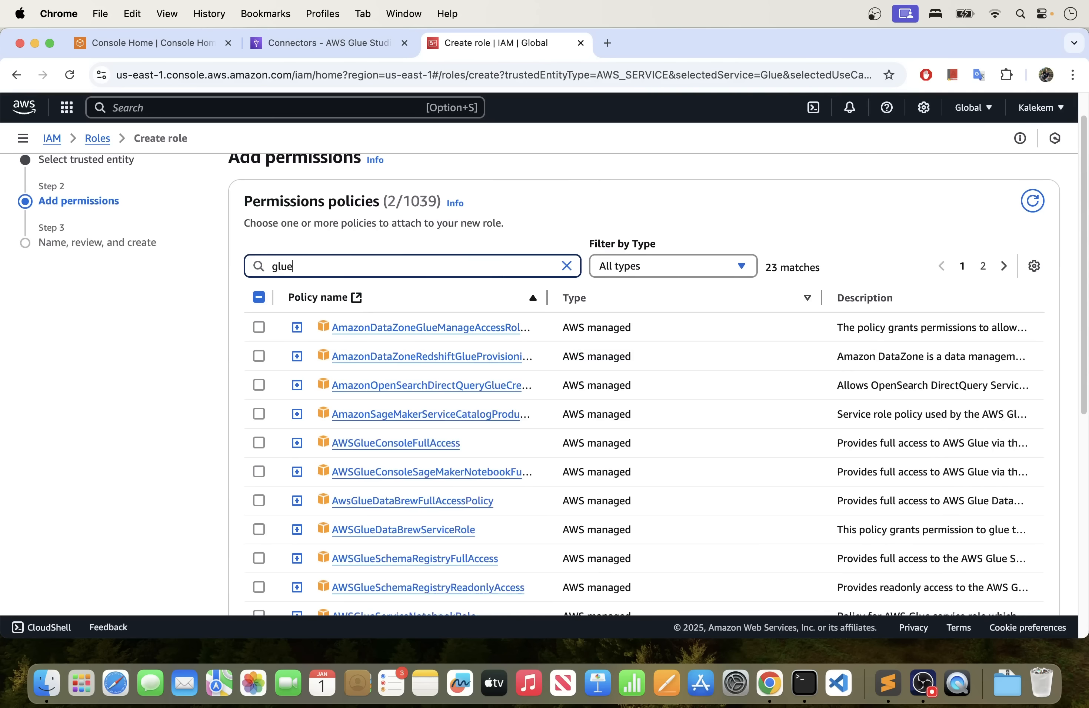
scroll(364, 401, "down", 3)
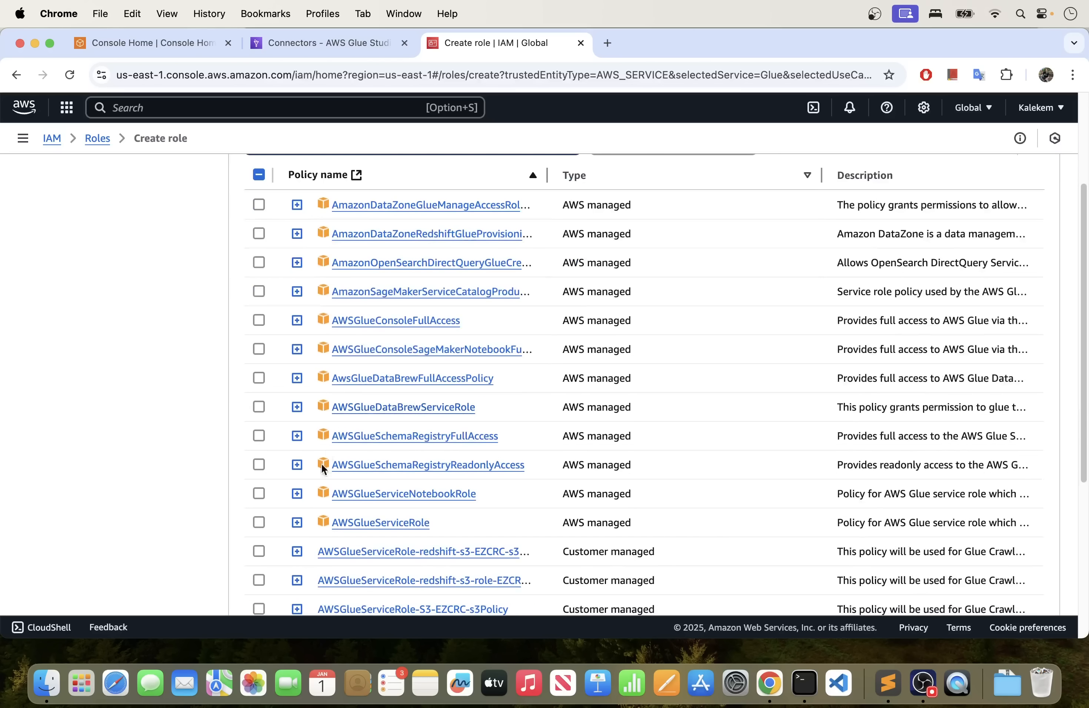
left_click(257, 524)
scroll(364, 473, "down", 1)
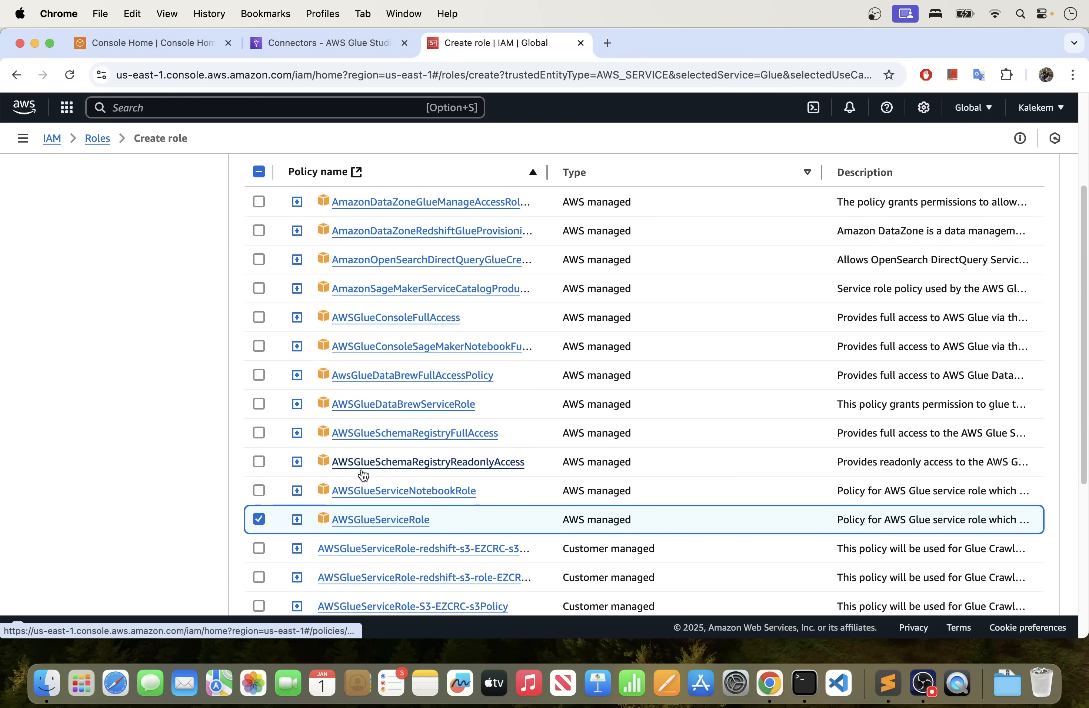
scroll(361, 470, "up", 1)
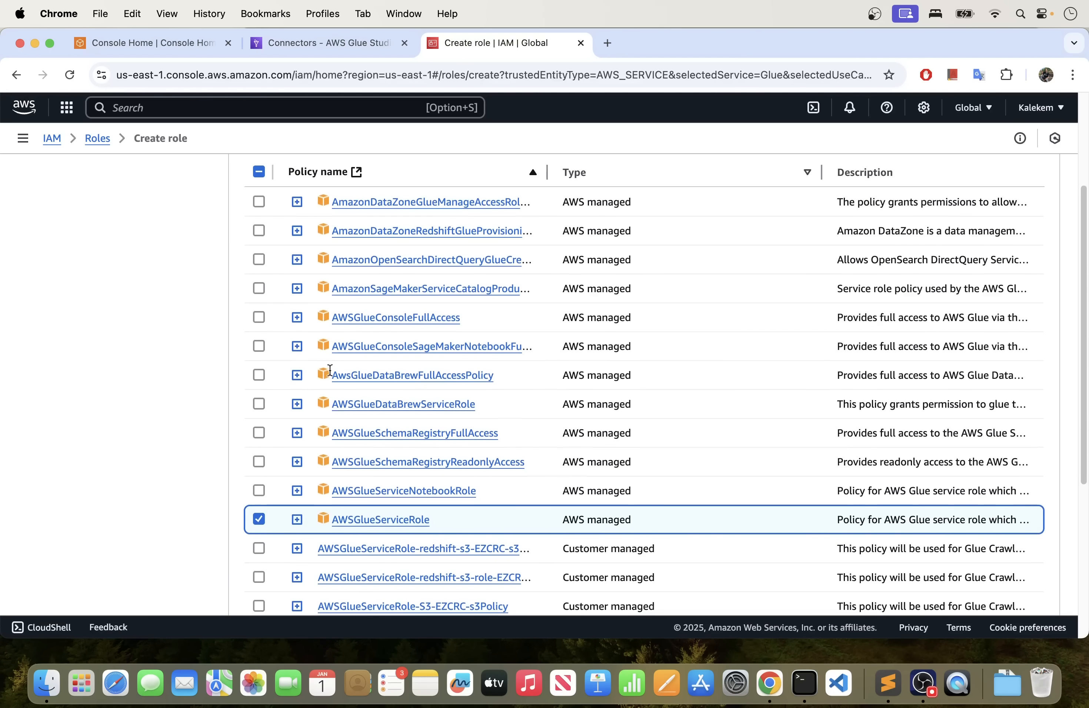
Add AWSGlueConsoleFullAccess to the role's selection, and filter the policies by "secre" to also add SecretsManagerReadWrite.
left_click(257, 317)
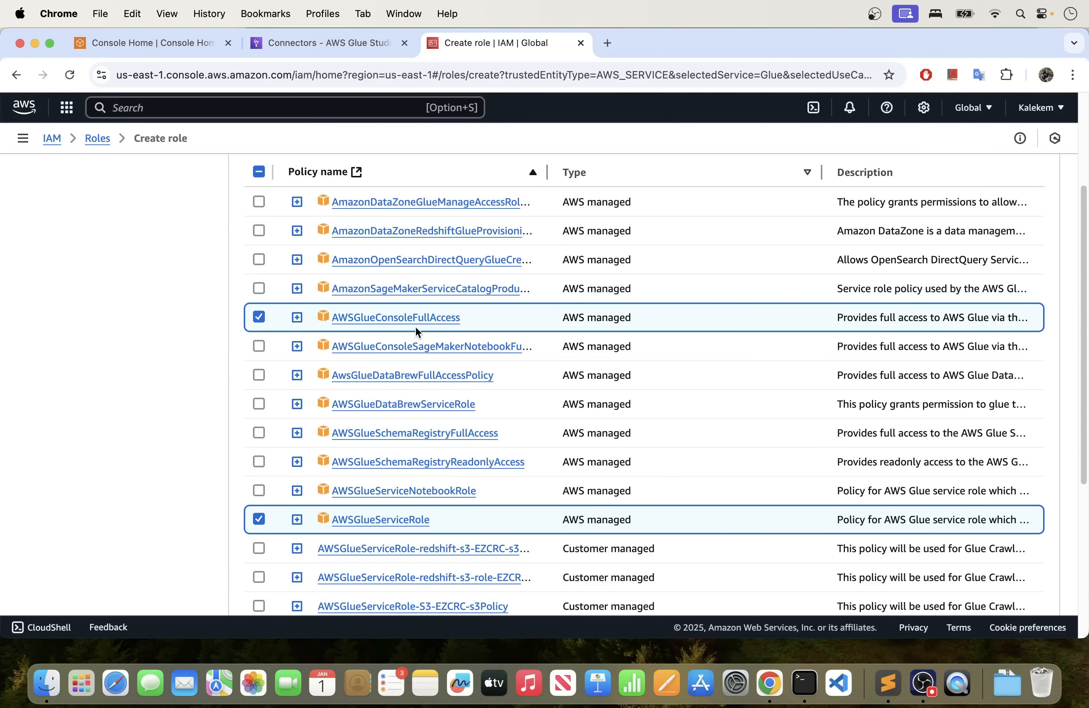
scroll(437, 327, "up", 3)
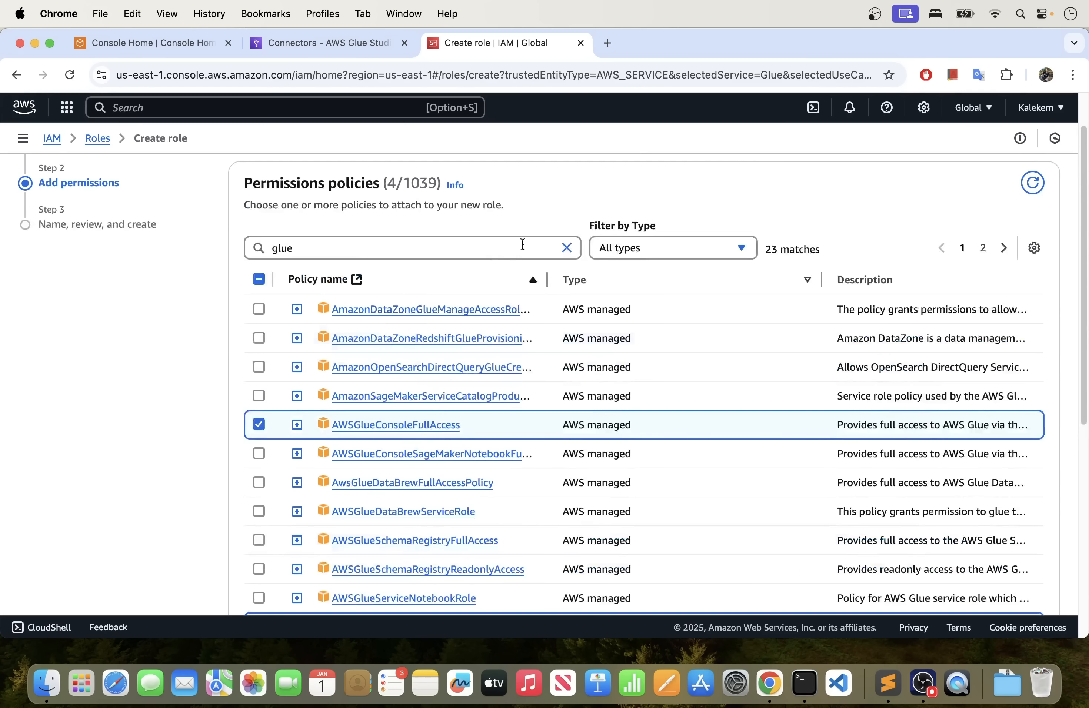
left_click(566, 248)
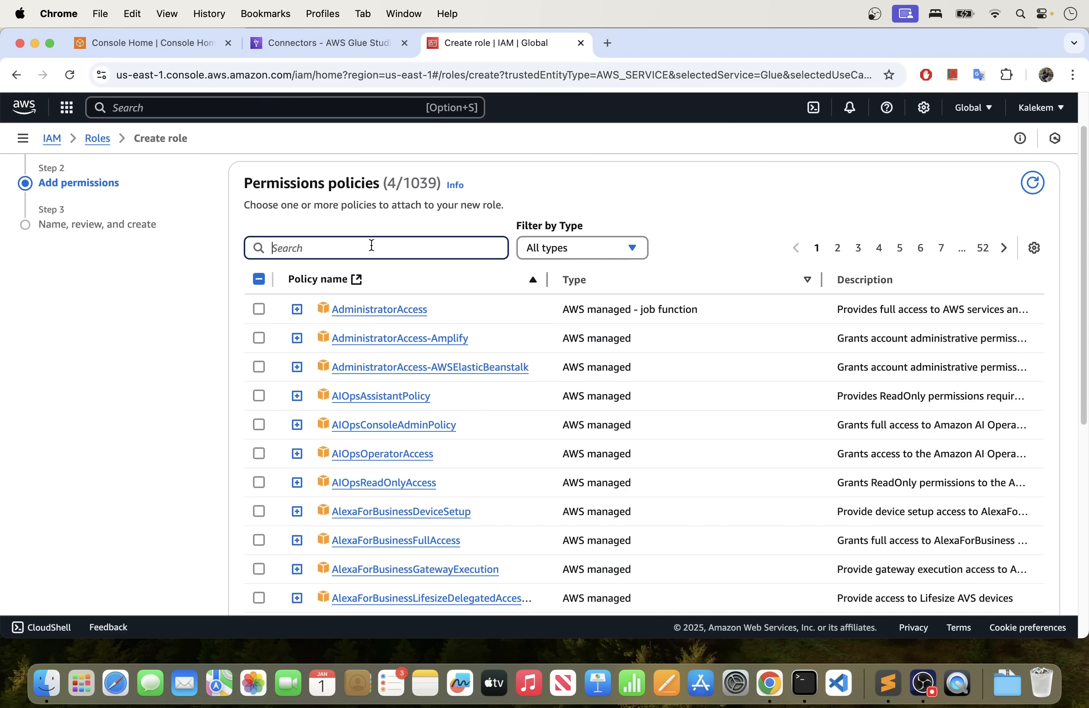
type("secre")
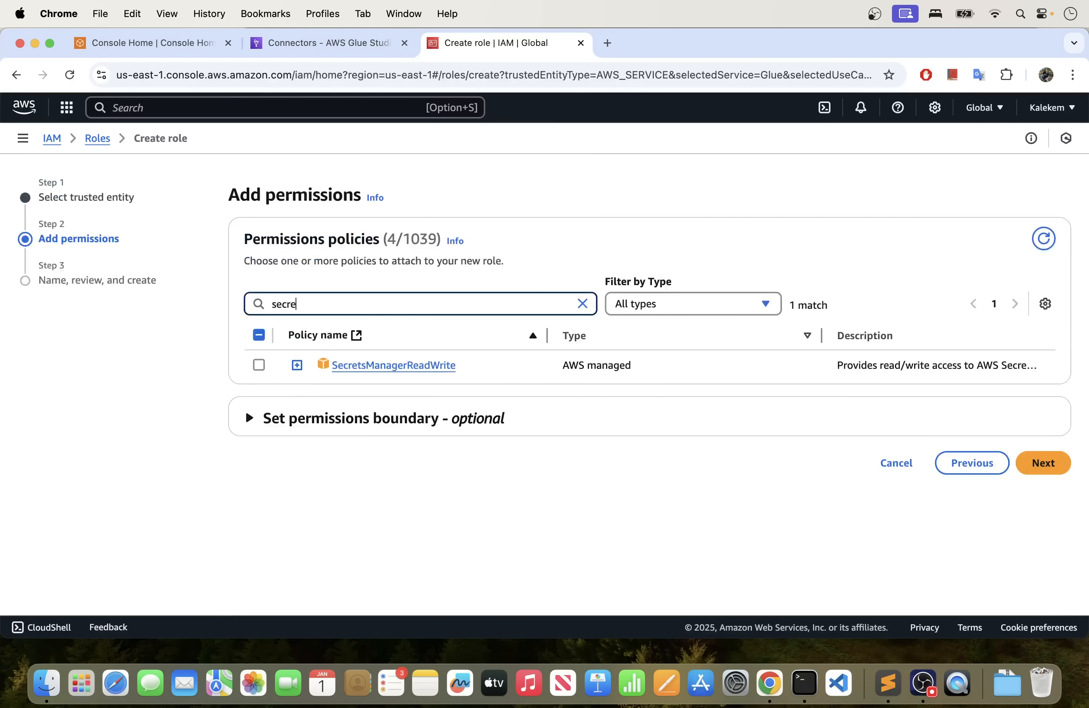
left_click(259, 365)
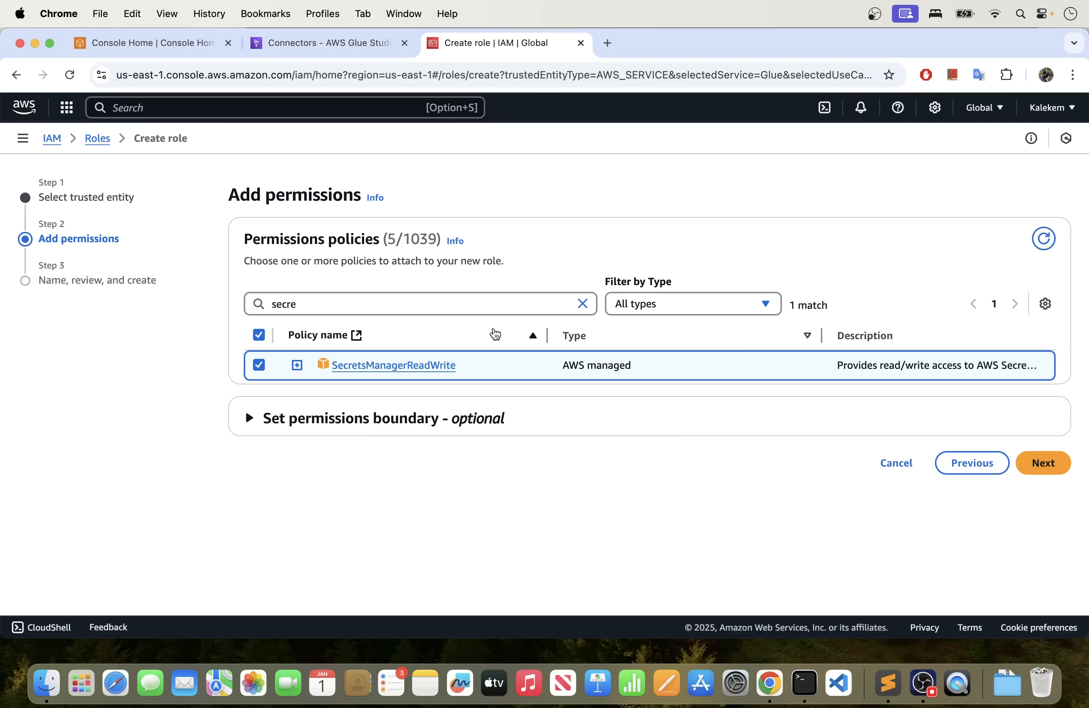
Filter the permissions policies by "key" and add AWSKeyManagementServicePowerUser to the role's selection.
left_click(583, 305)
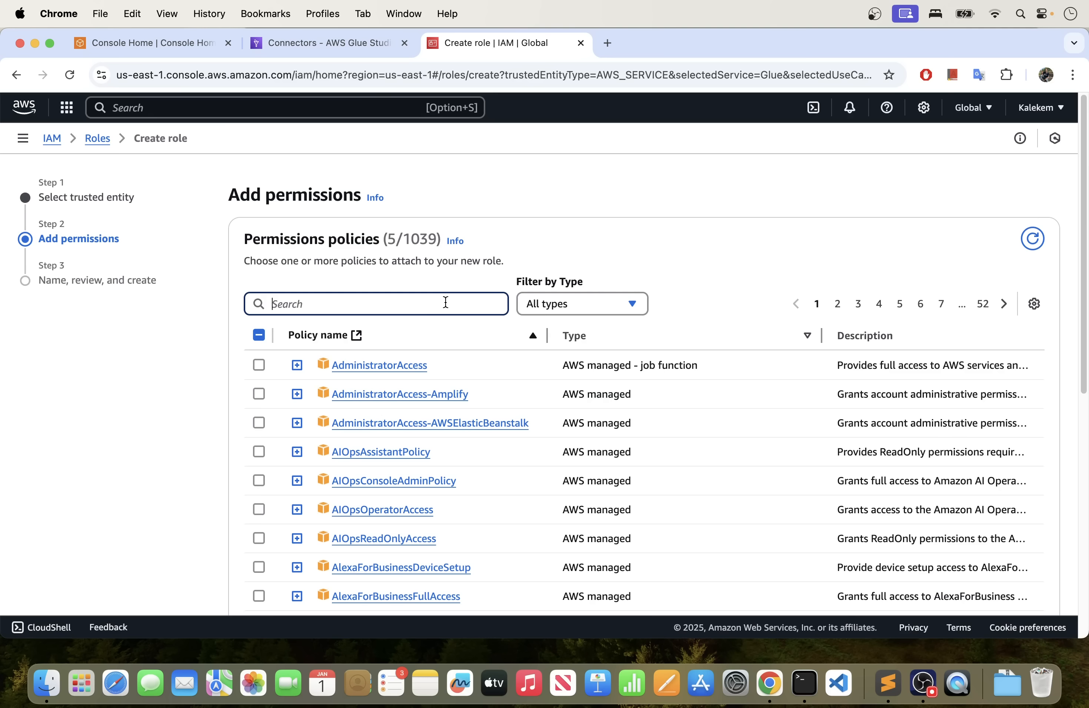
type("key")
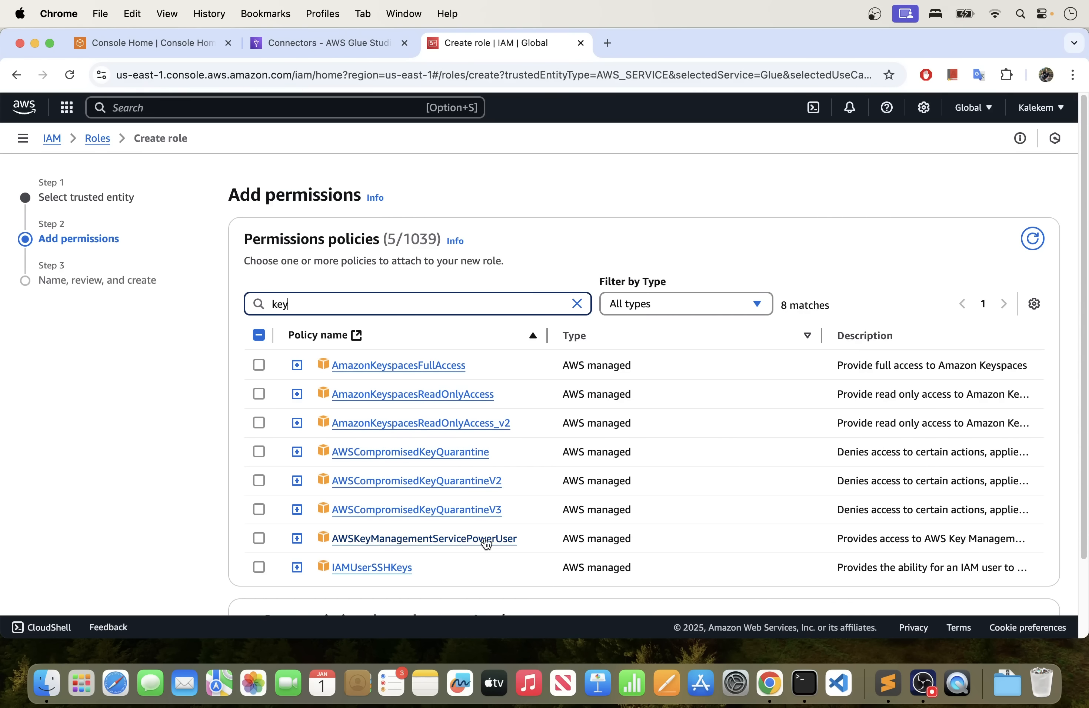
left_click(259, 539)
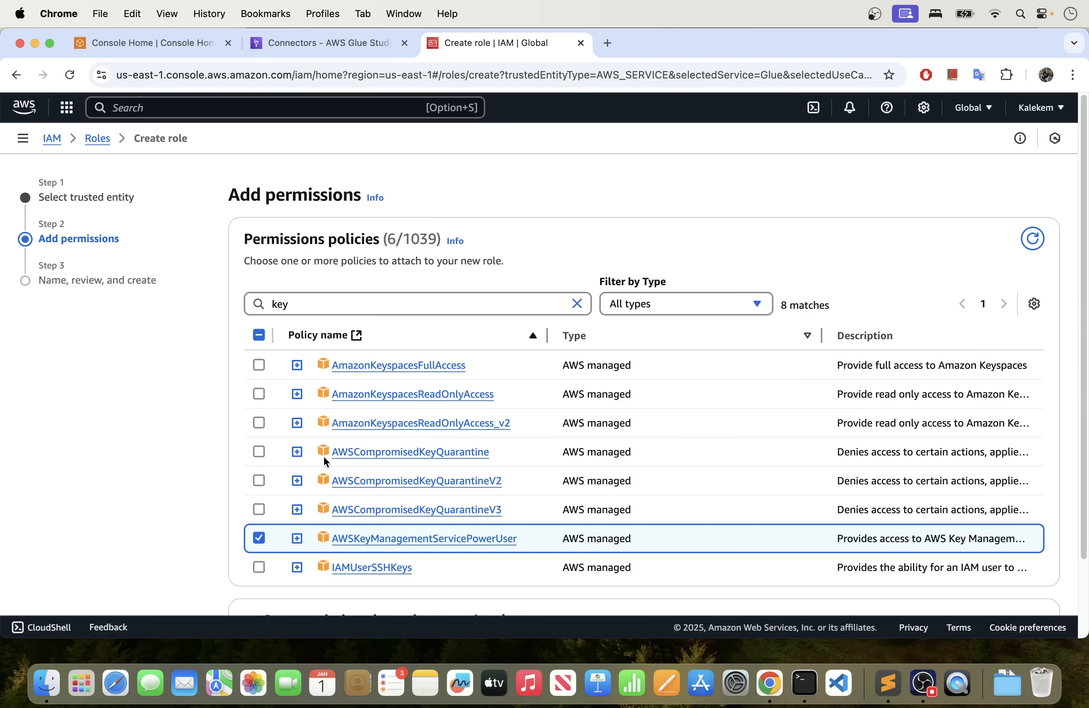
Clear the policy filter and continue to the role's naming and review stage.
left_click(577, 303)
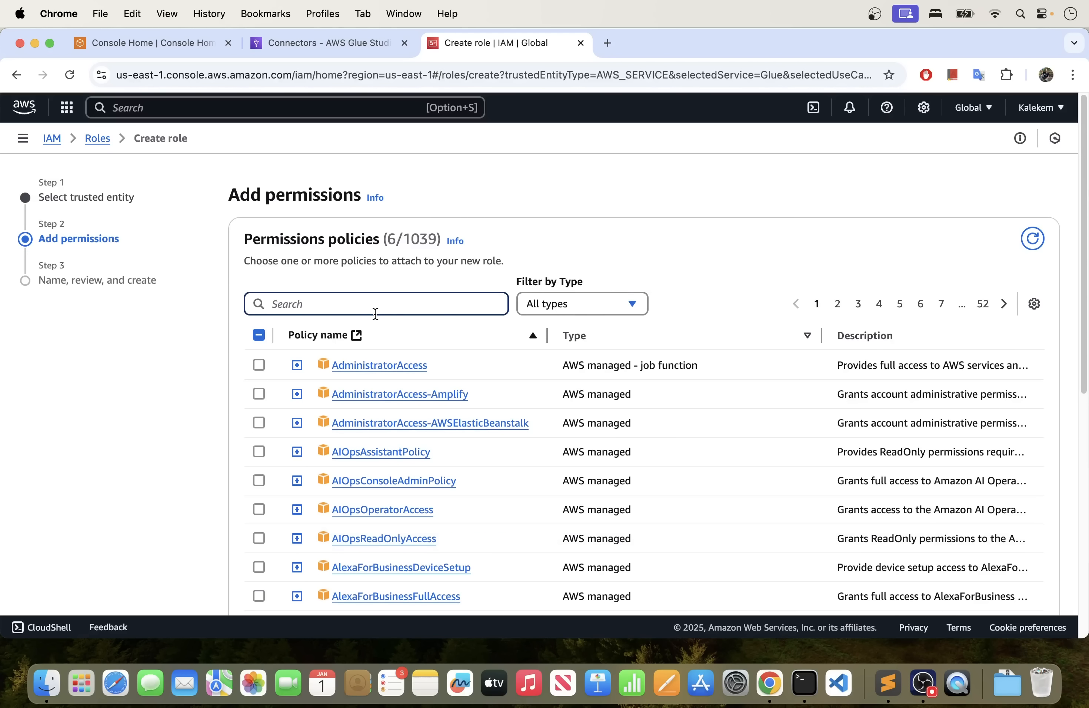
scroll(371, 304, "down", 5)
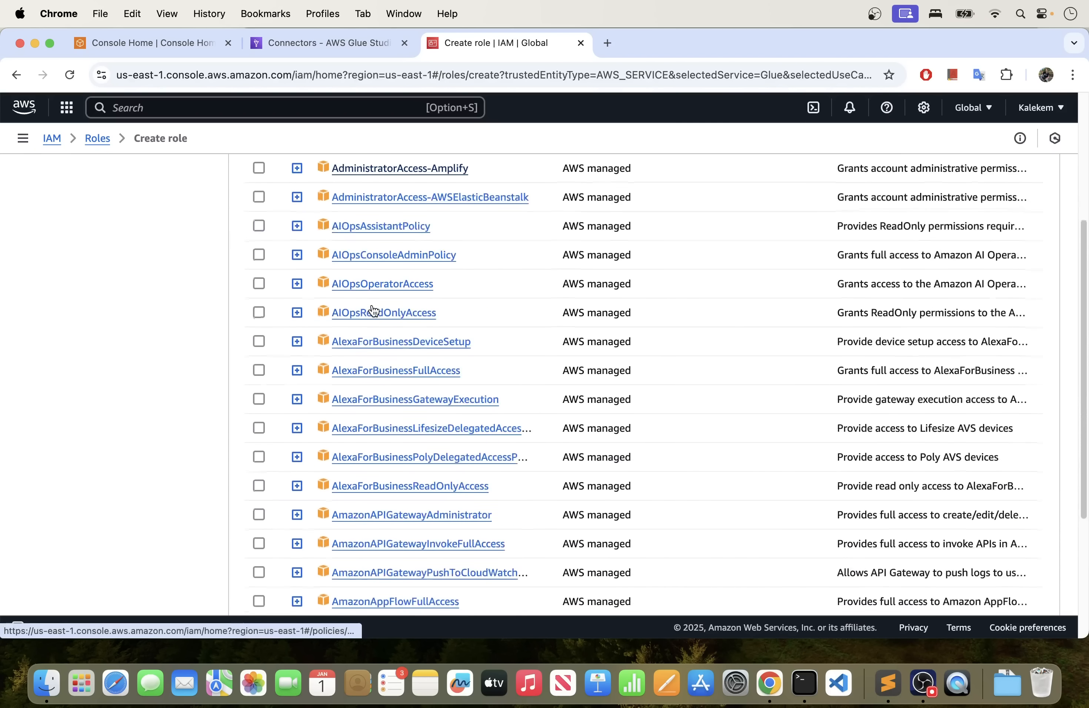
scroll(372, 305, "down", 4)
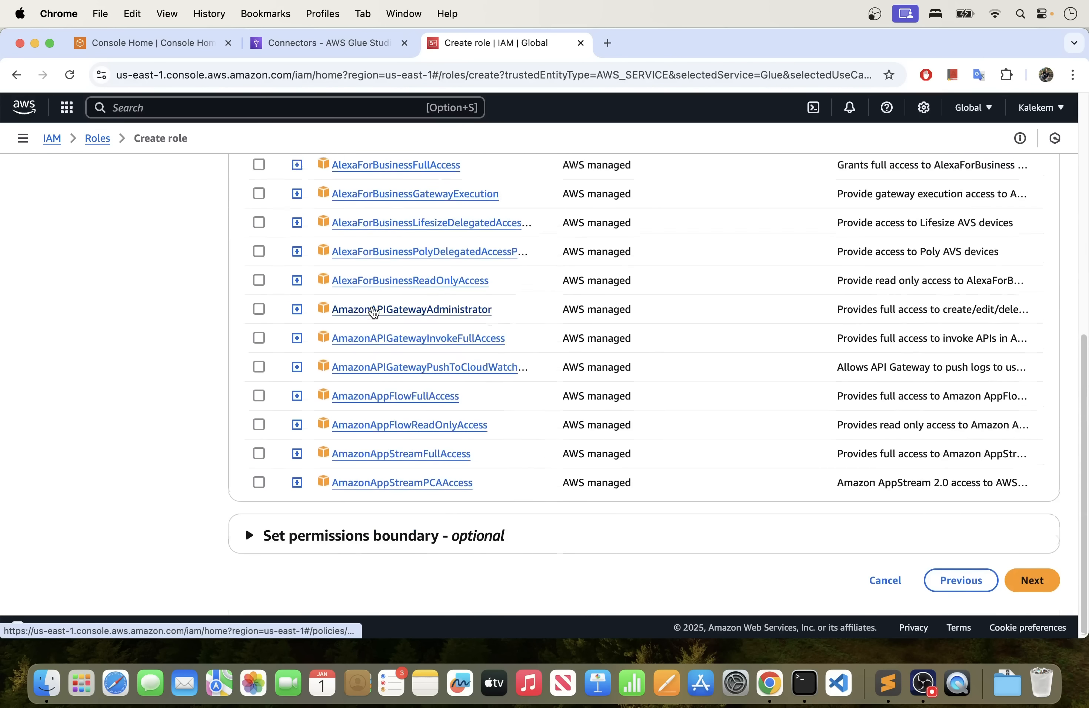
scroll(372, 305, "up", 10)
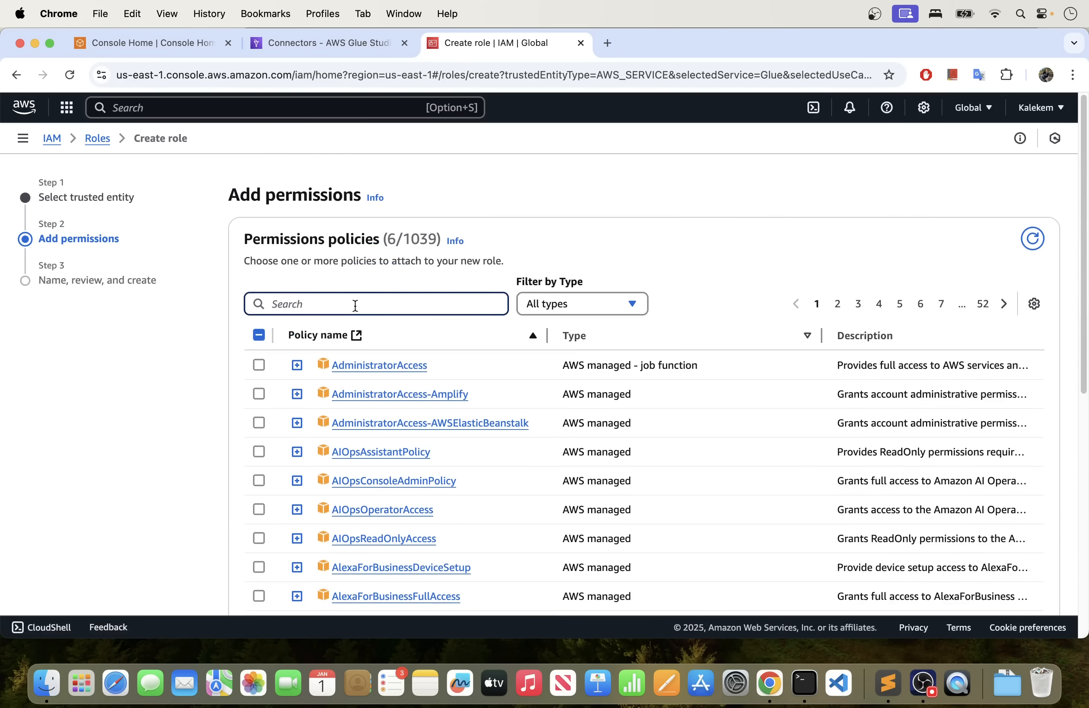
scroll(355, 306, "down", 10)
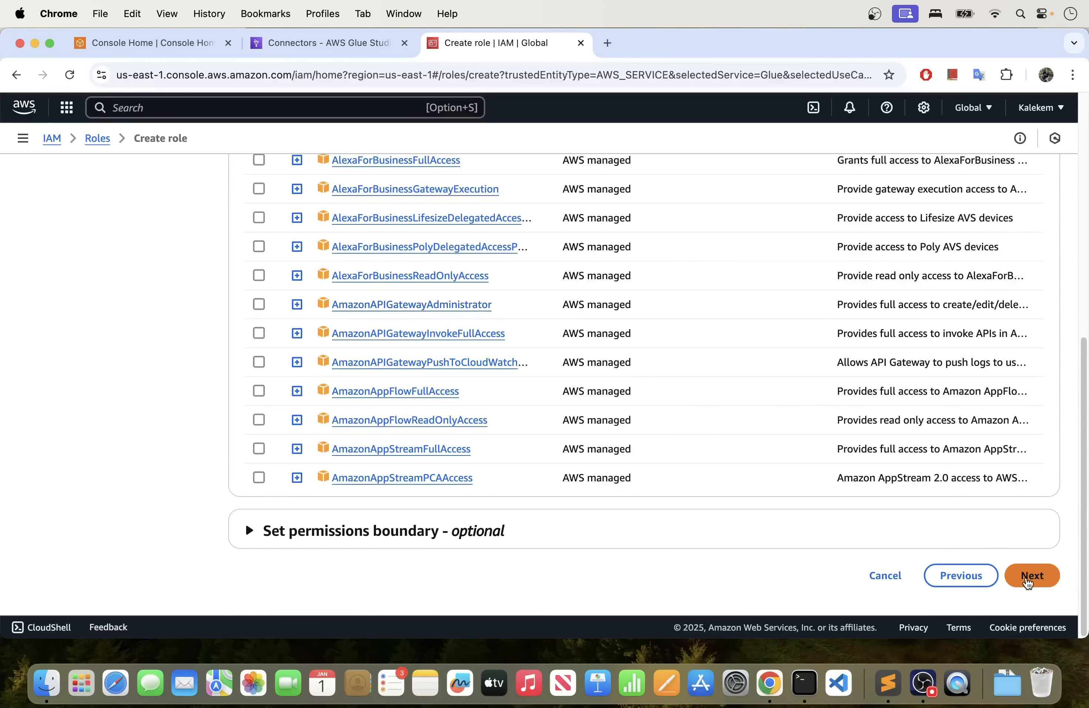
left_click(1031, 576)
Name the role AWSServiceRole_S3_Redshift_Role and create it with the default description and no tags.
left_click(389, 241)
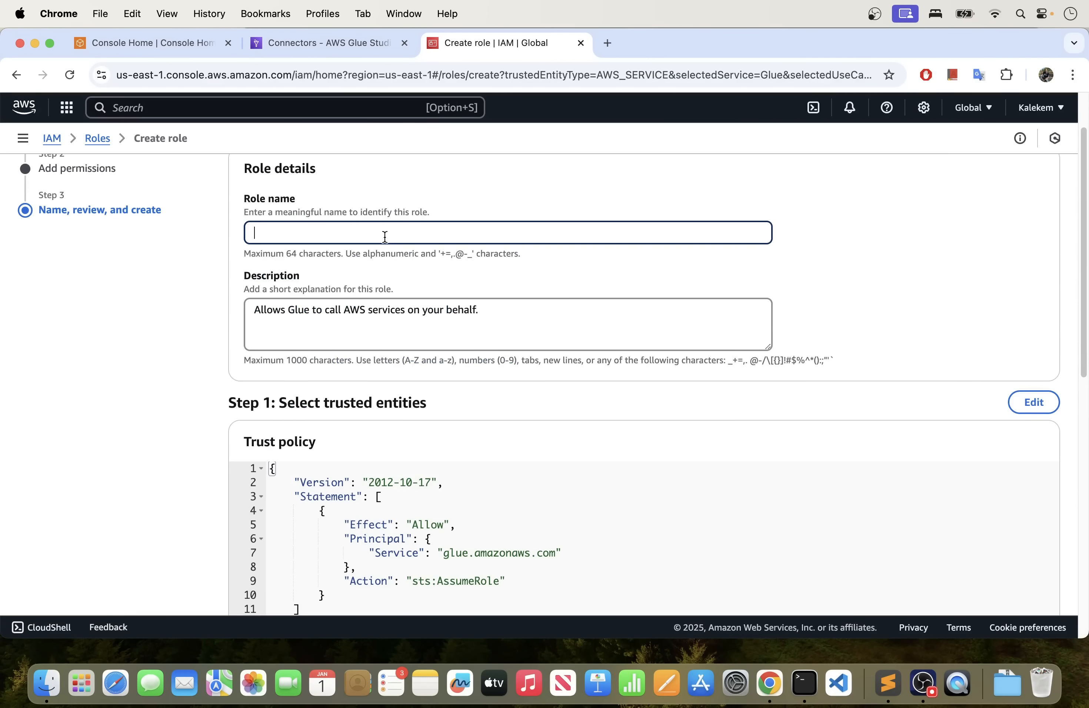
type("AWS")
key("Caps_Lock")
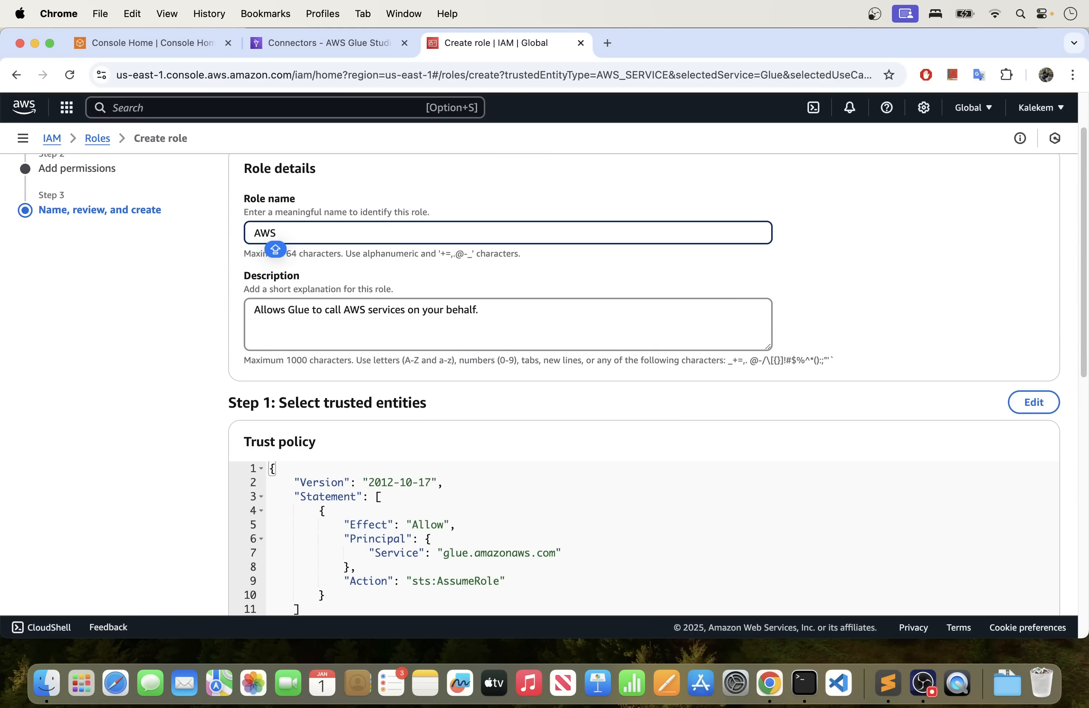
type("WSServic")
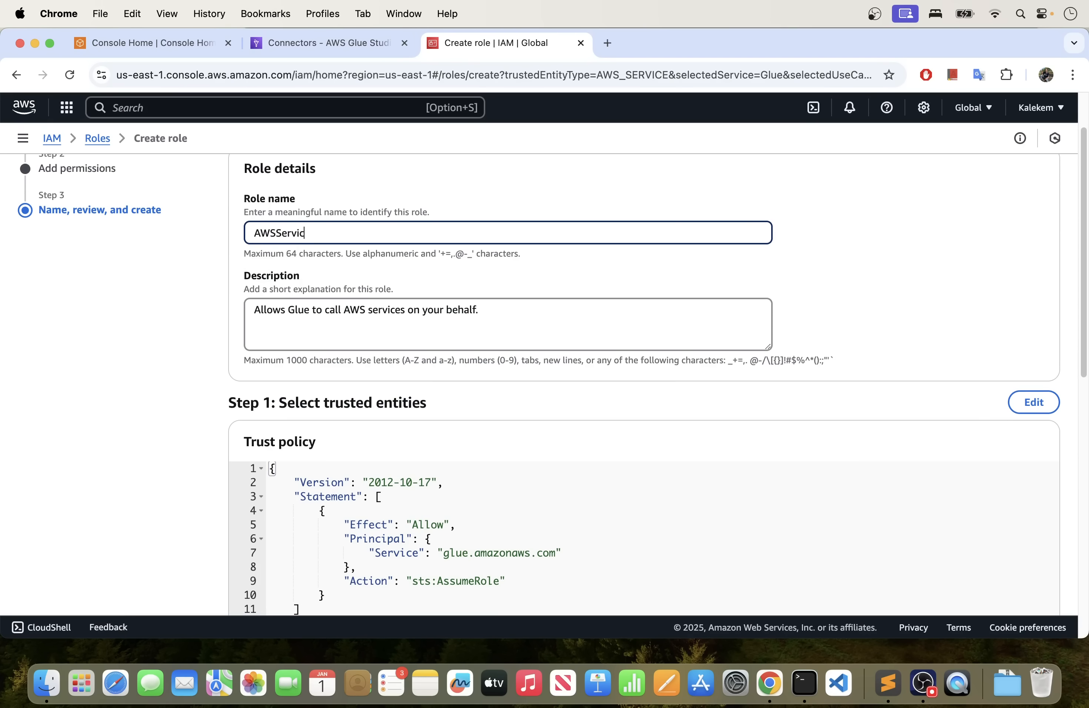
type("eRole_S3_Redshift_Role")
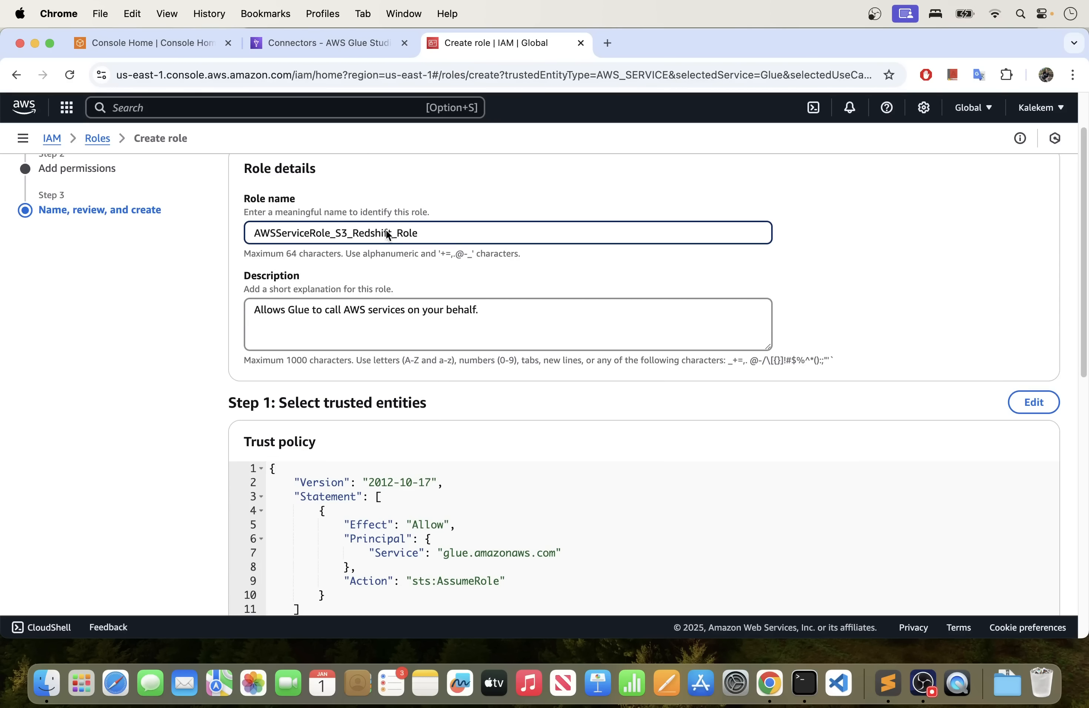
scroll(463, 362, "down", 10)
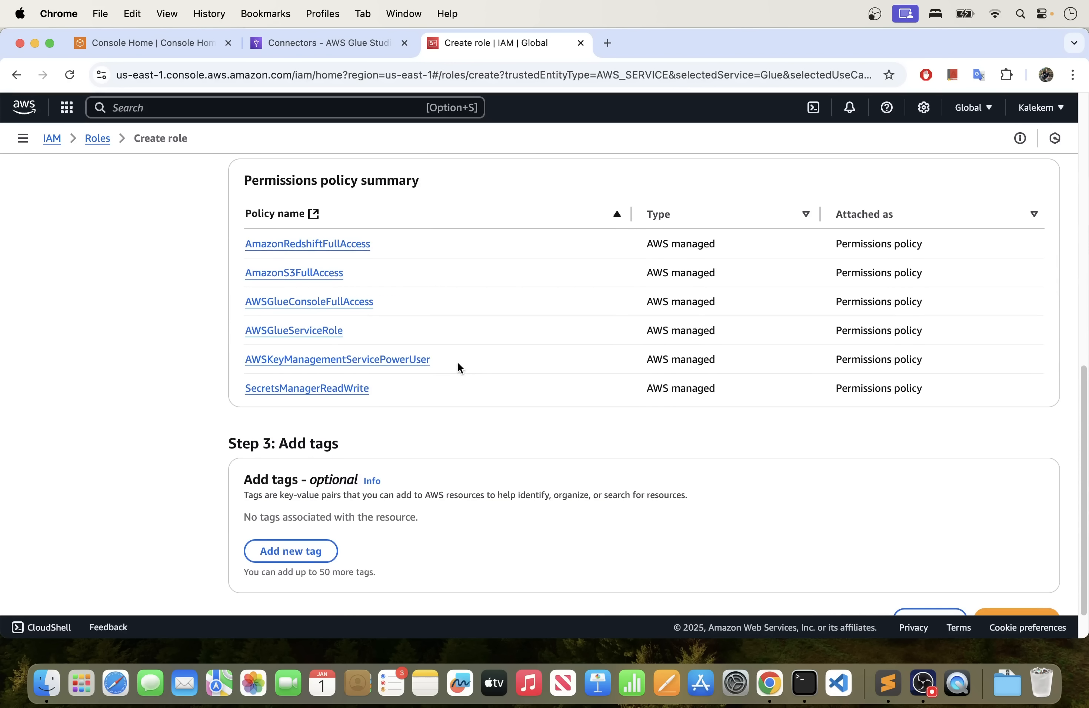
scroll(459, 363, "down", 2)
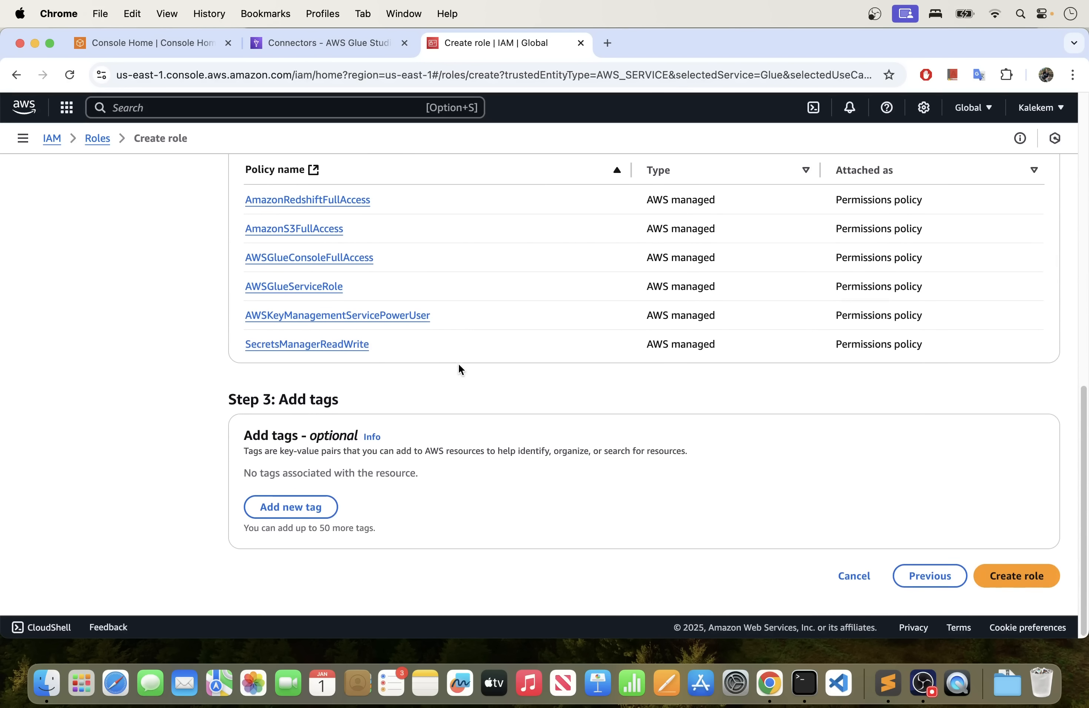
left_click(1001, 581)
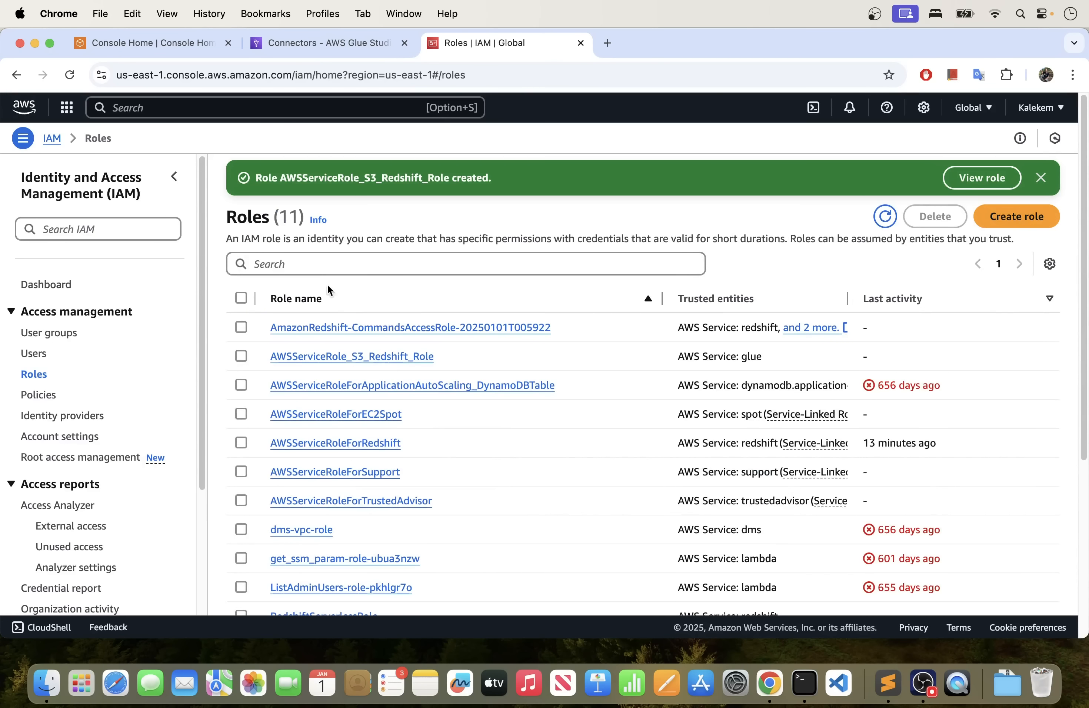
Open AWSServiceRole_S3_Redshift_Role and review the permissions policies attached to it.
left_click(373, 358)
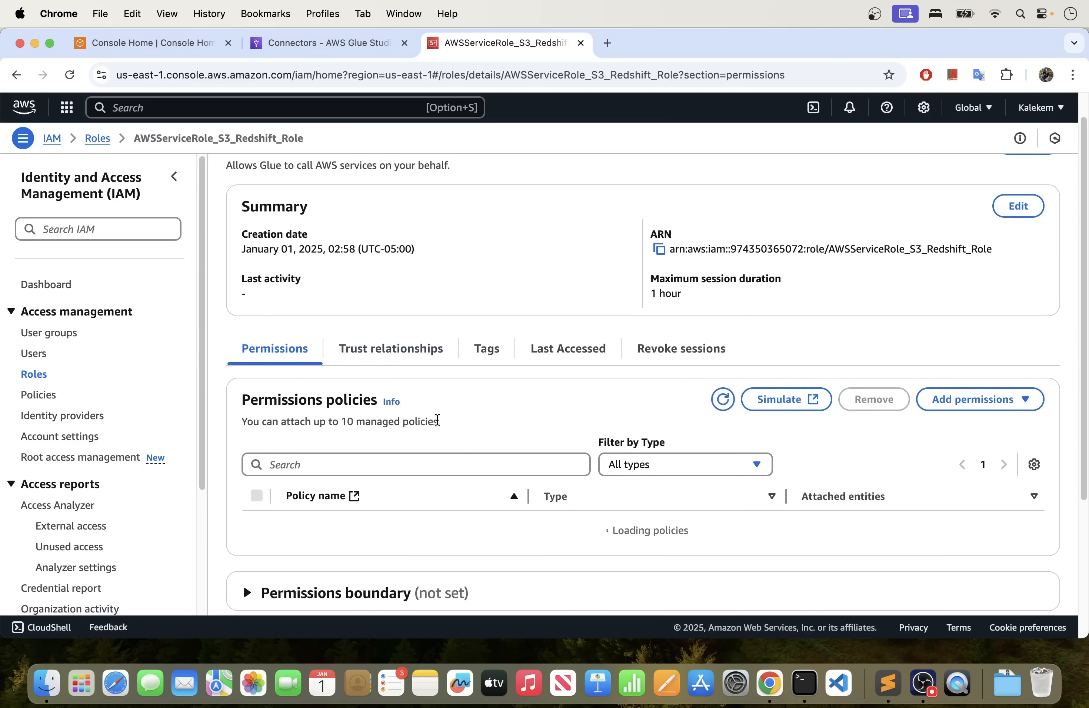
scroll(439, 424, "down", 7)
scroll(405, 412, "up", 1)
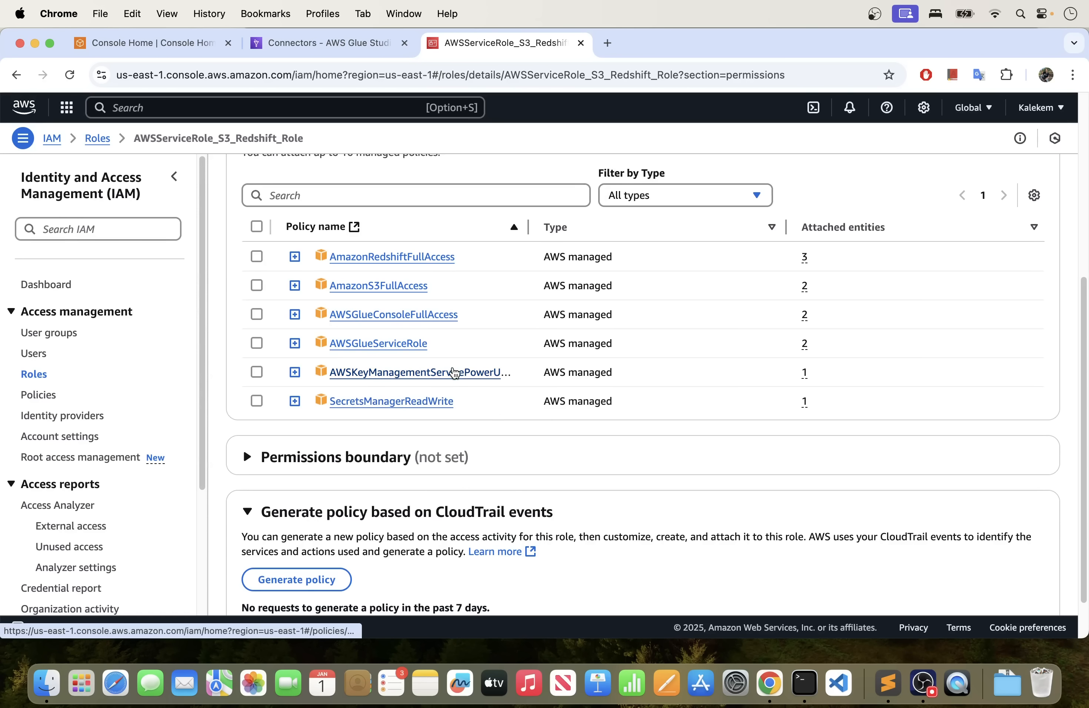
scroll(426, 373, "up", 1)
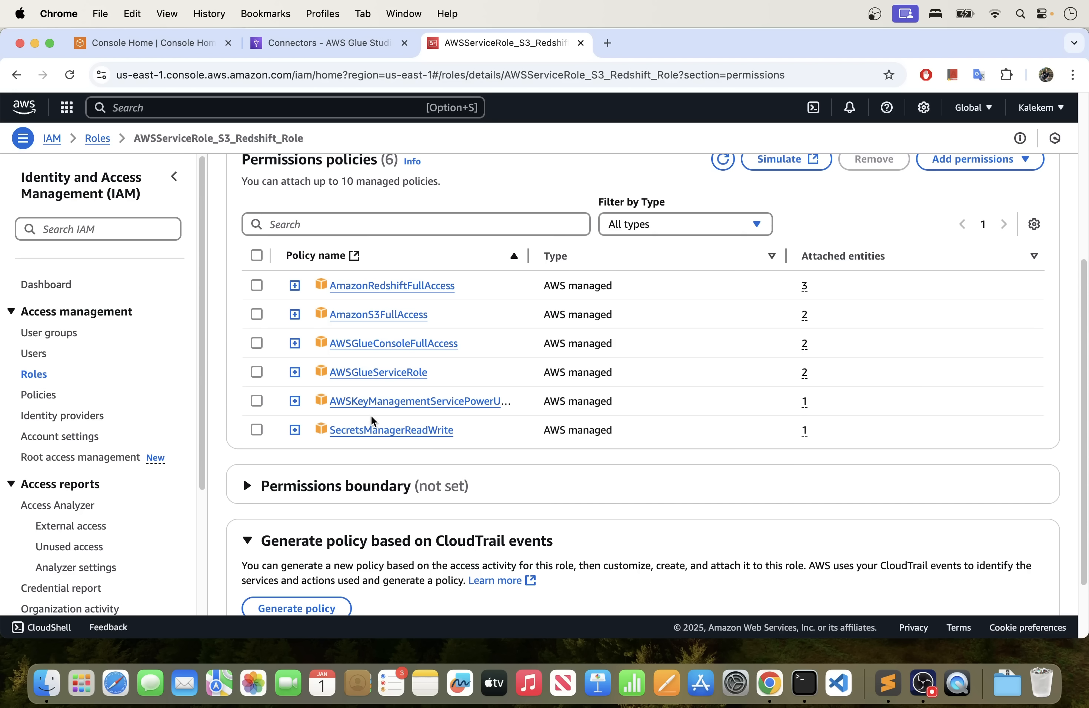
scroll(373, 382, "up", 5)
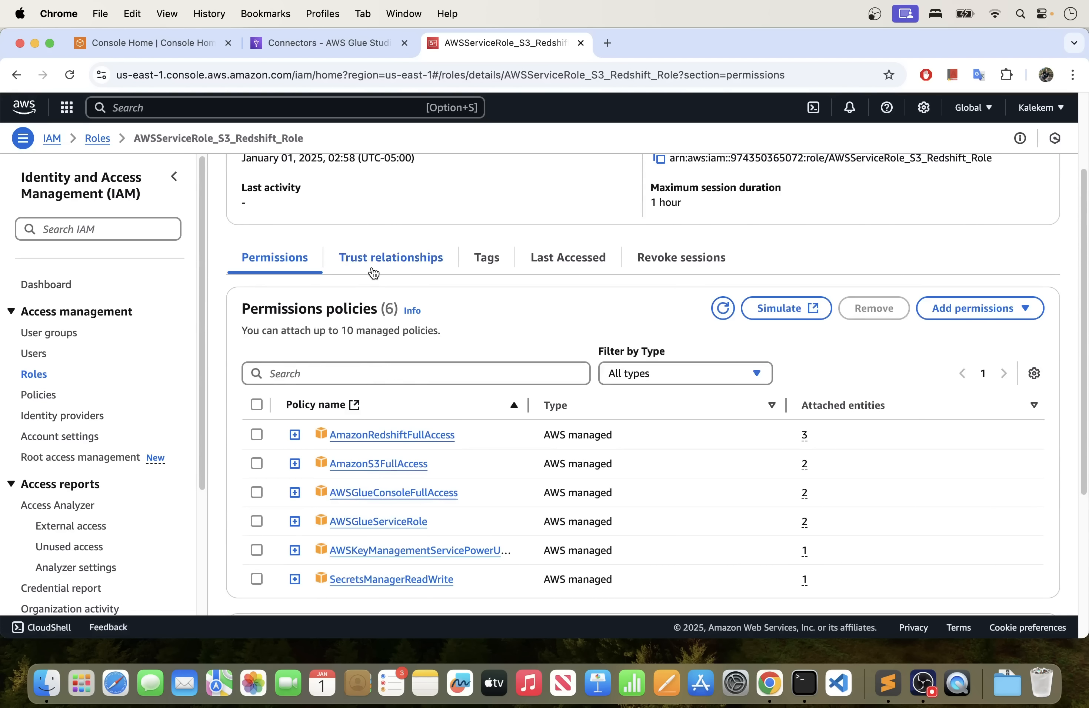
Examine the role's trusted entities, especially the service principal, and recheck its summary and attached policies.
left_click(373, 272)
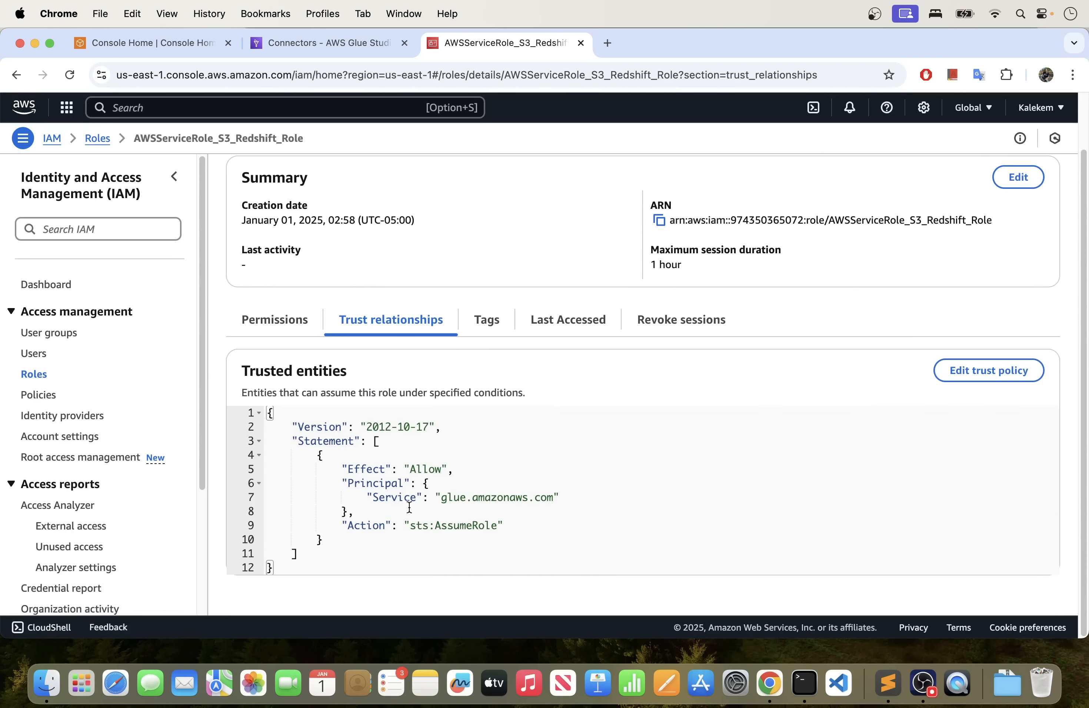
left_click_drag(484, 497, 560, 497)
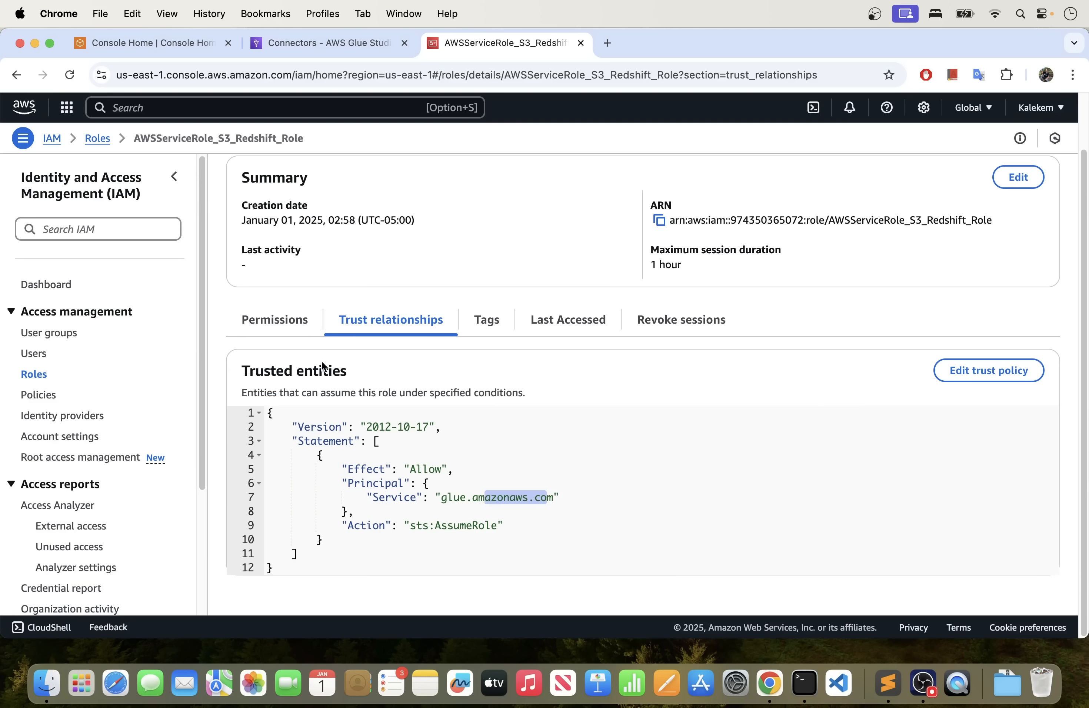
left_click(288, 324)
scroll(391, 446, "down", 4)
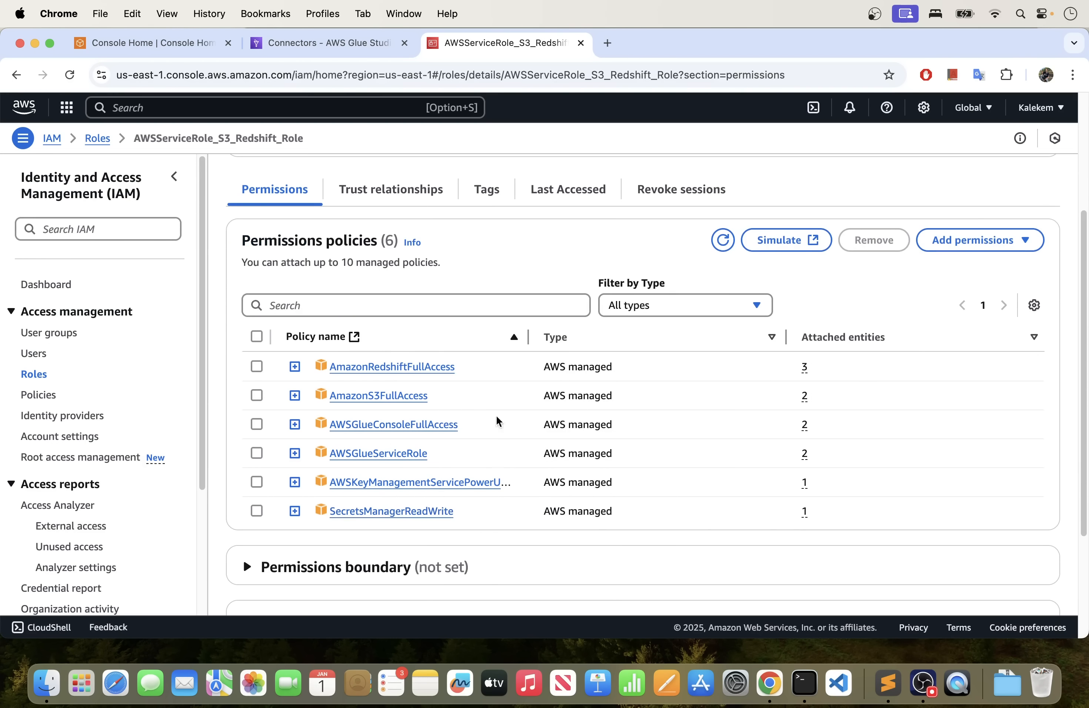
scroll(391, 280, "up", 4)
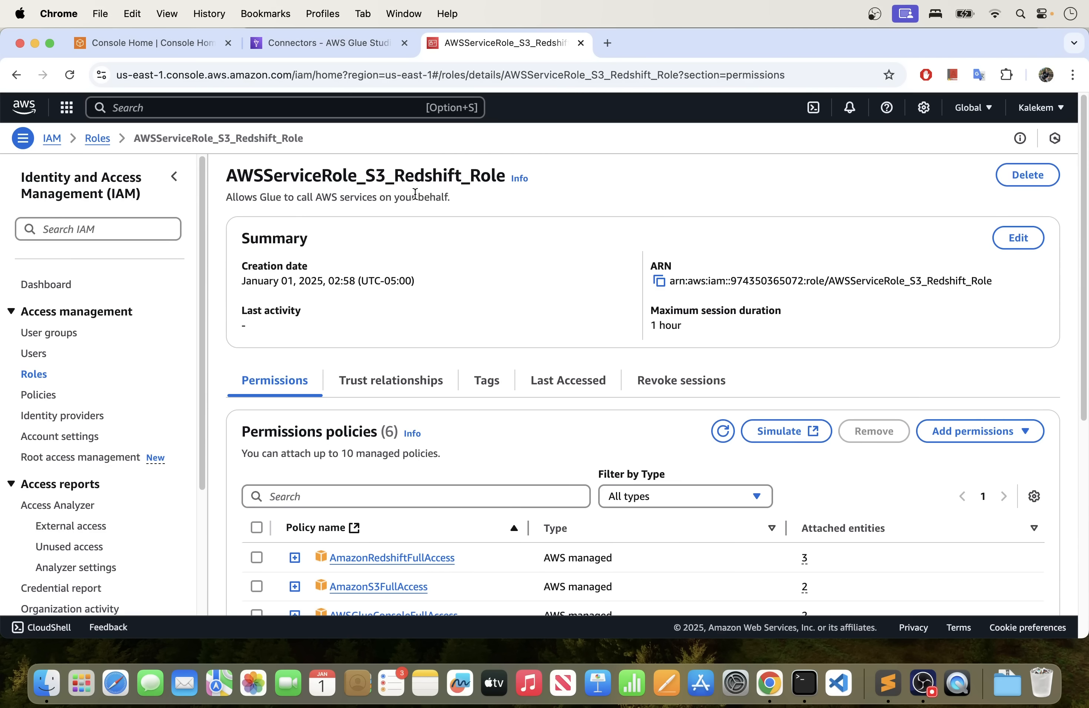
scroll(426, 324, "down", 3)
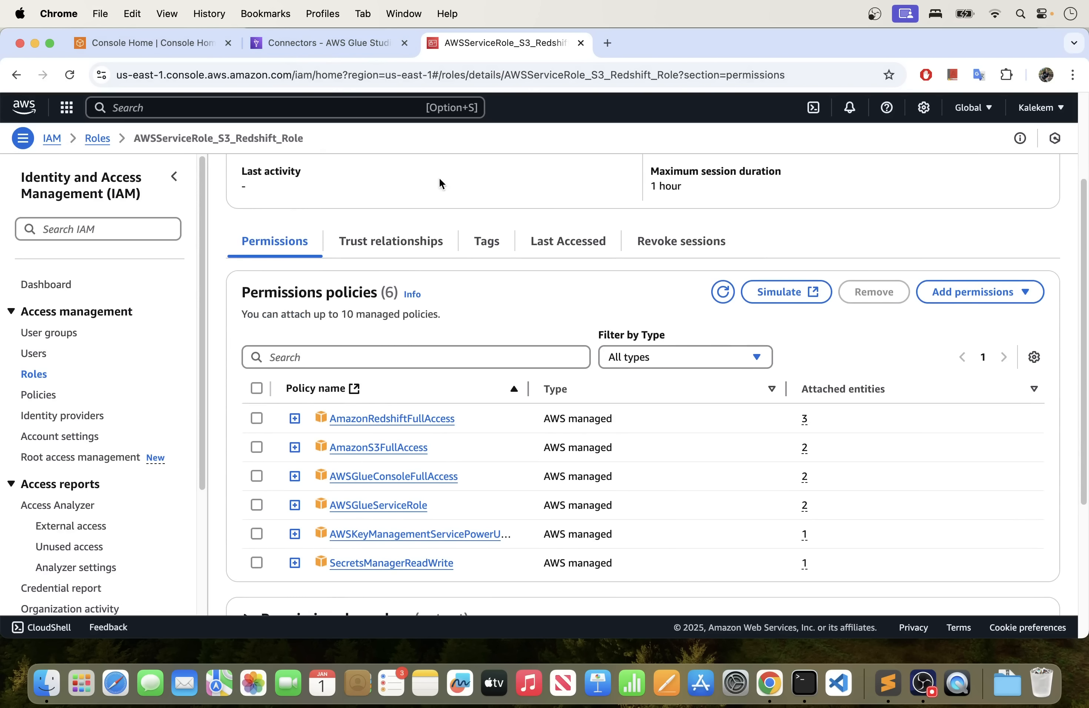
Return to Console Home, clear the leftover service search, and open Amazon Redshift in a new browser tab.
left_click(134, 42)
left_click(283, 205)
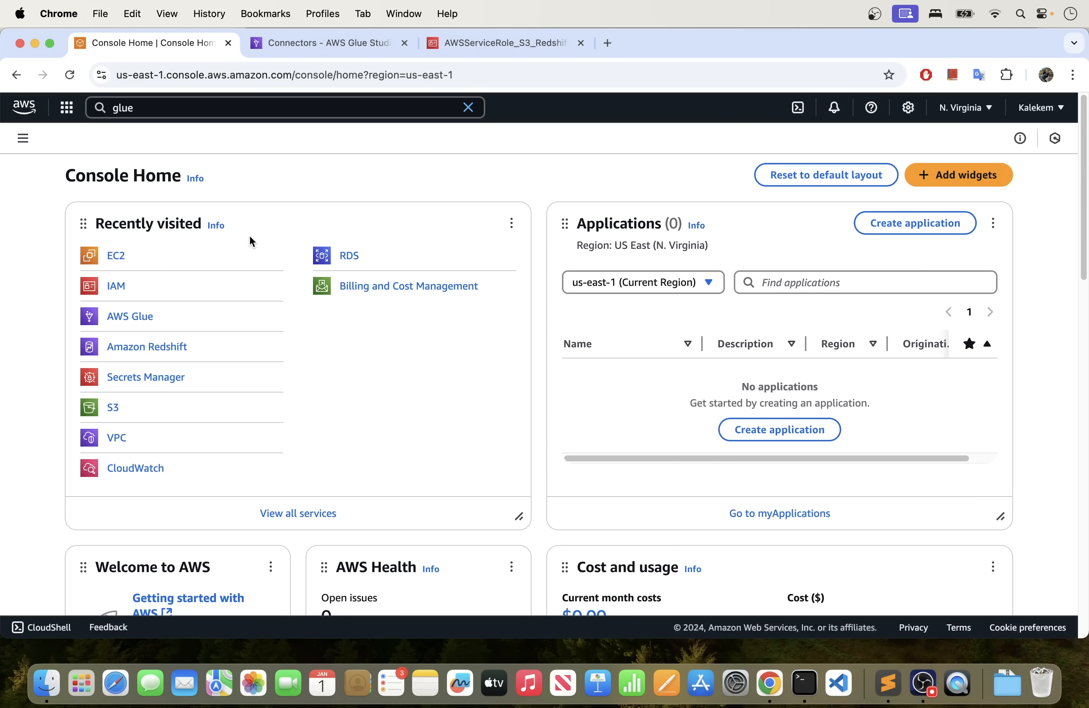
left_click(467, 107)
right_click(152, 348)
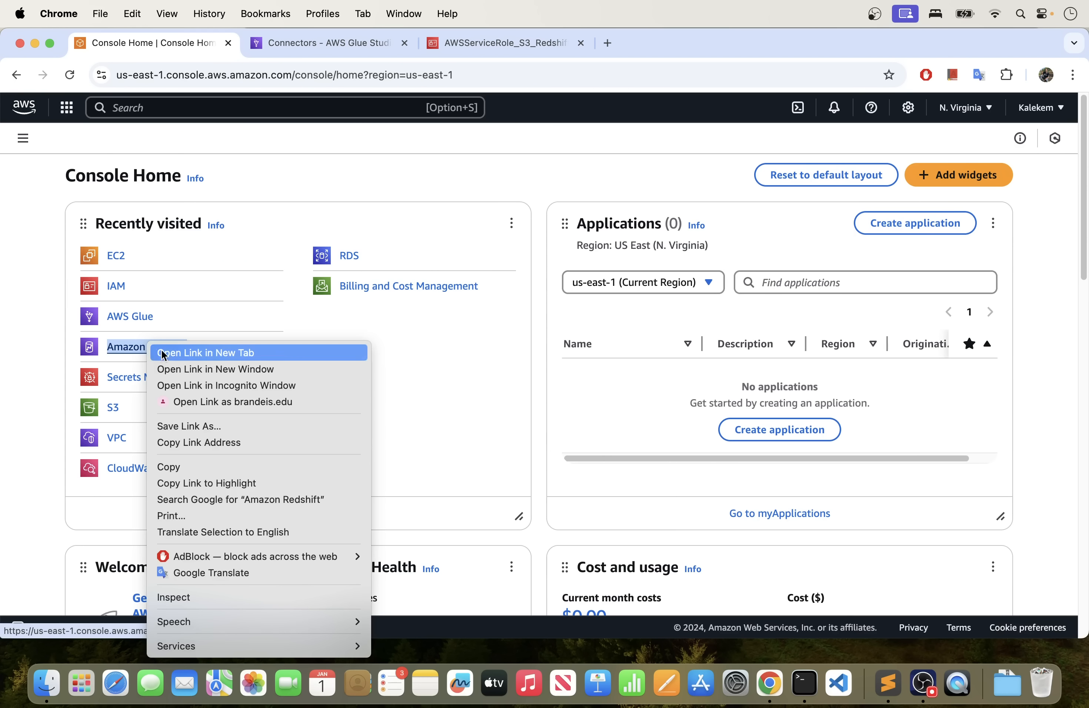
left_click(165, 354)
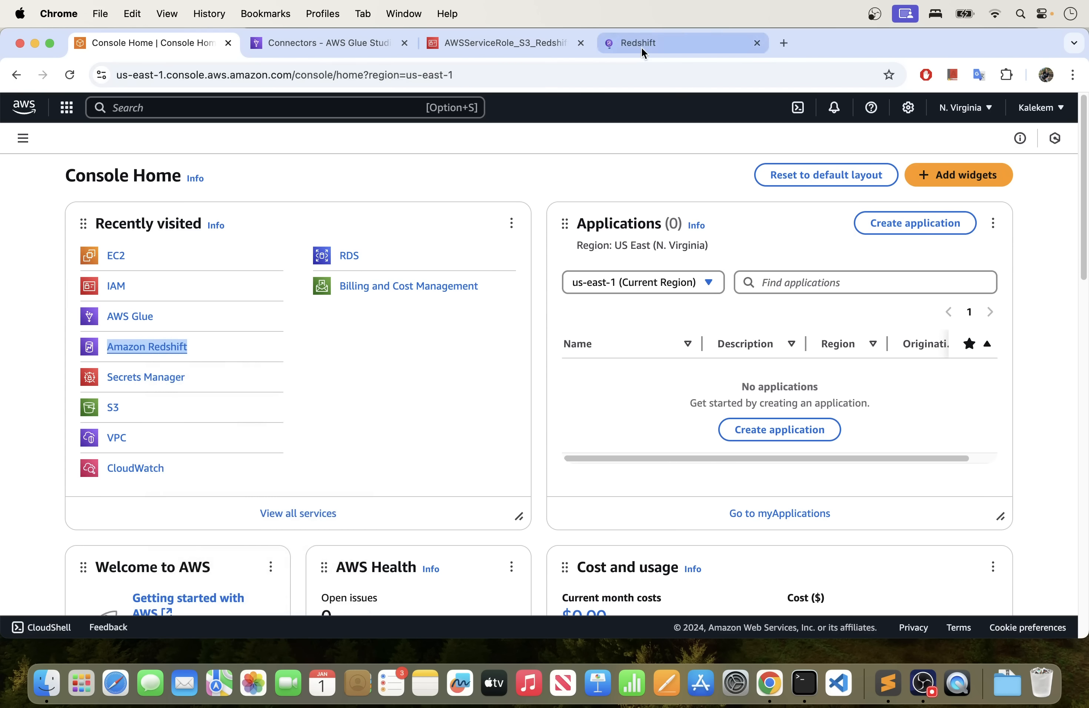
left_click(641, 47)
Open the sandbox namespace from the Redshift Serverless dashboard and go to its workgroup details.
scroll(265, 431, "down", 3)
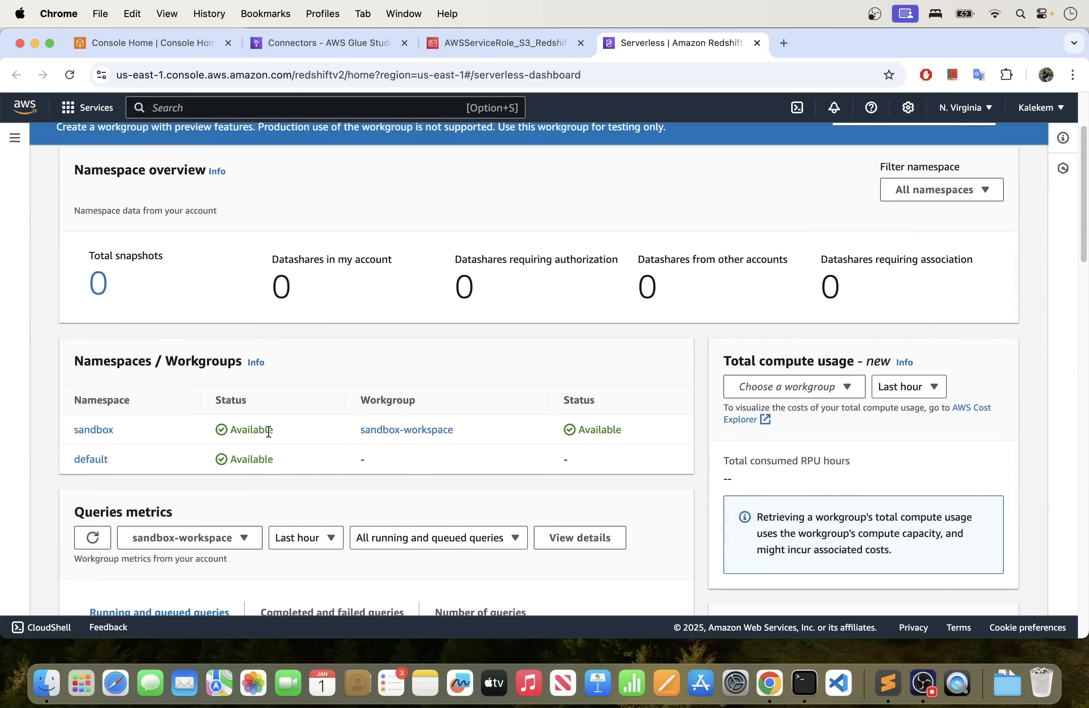
left_click(93, 427)
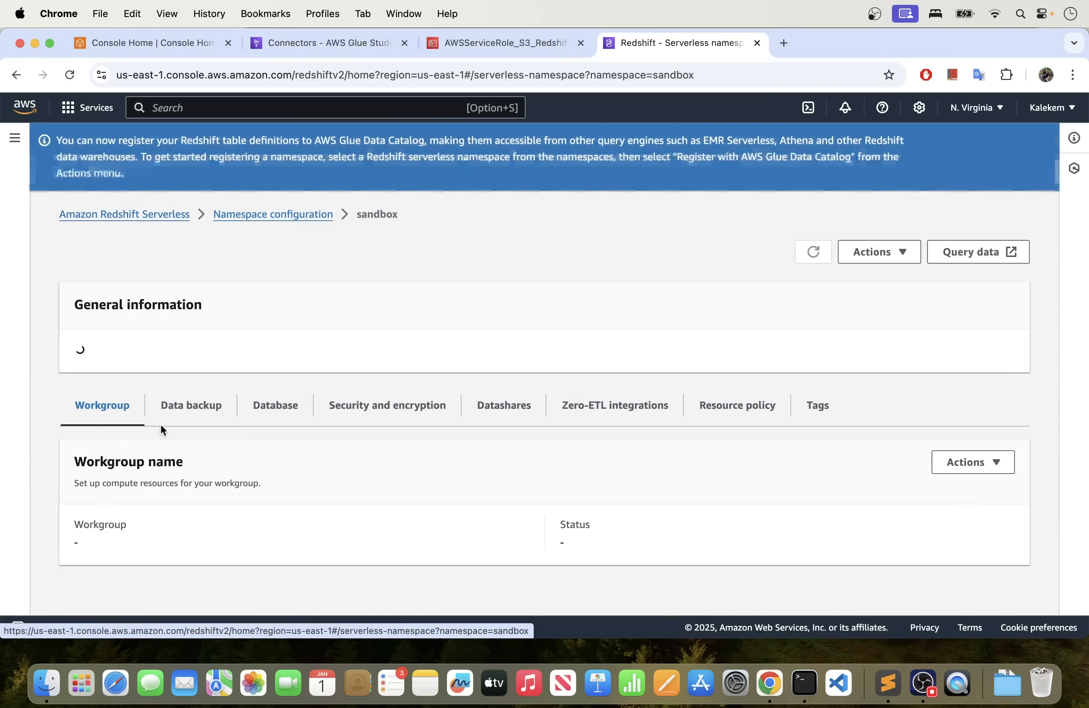
scroll(188, 449, "down", 2)
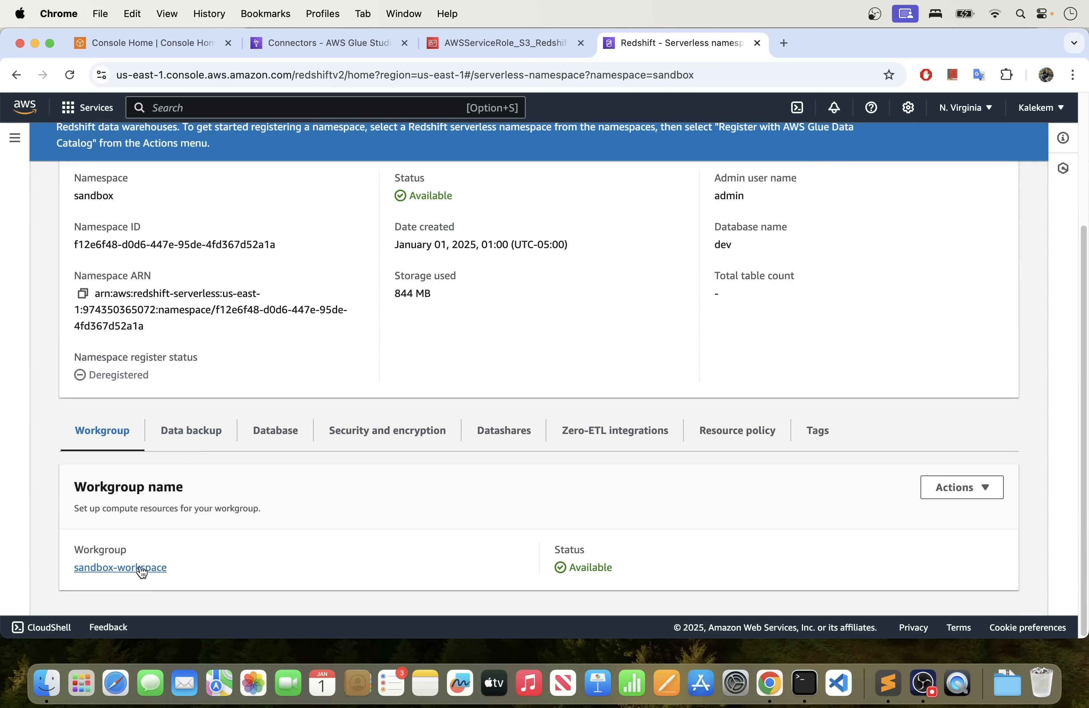
Open the sandbox-workspace workgroup, find its network and security settings, and open the associated VPC.
left_click(139, 575)
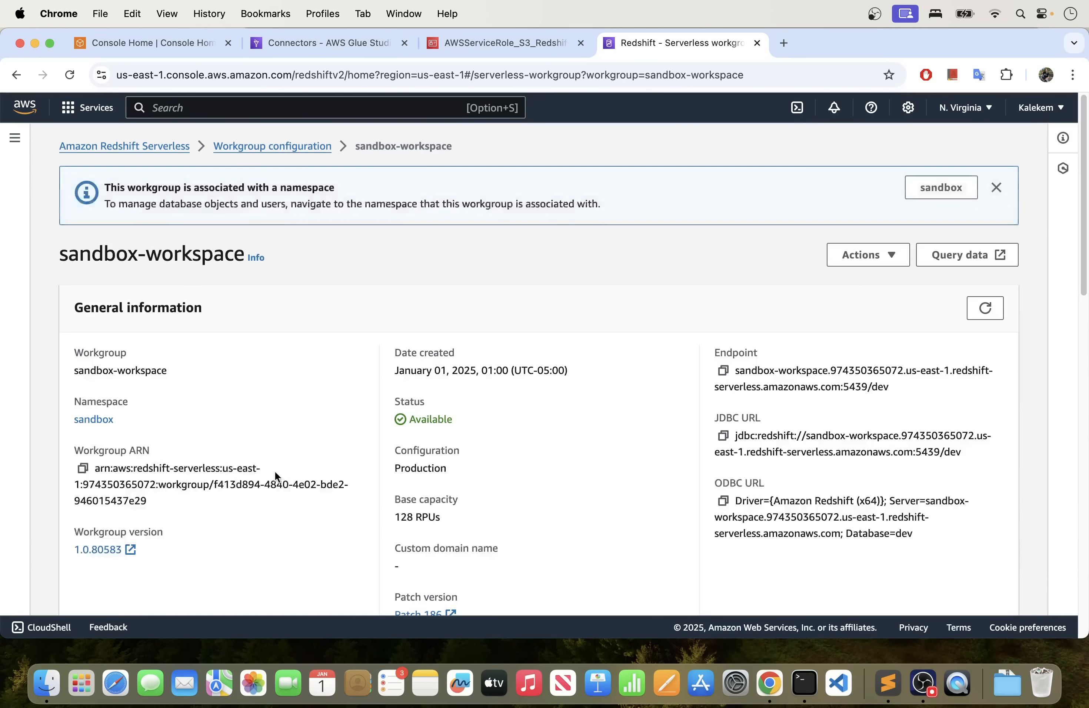
scroll(273, 467, "down", 2)
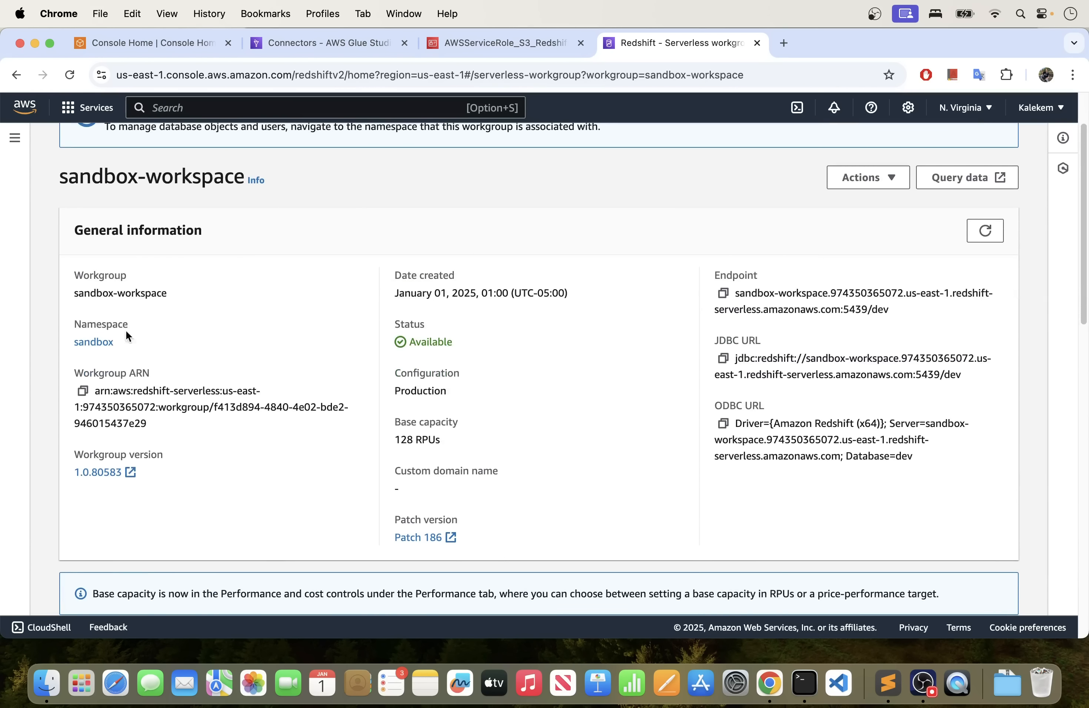
scroll(256, 375, "down", 10)
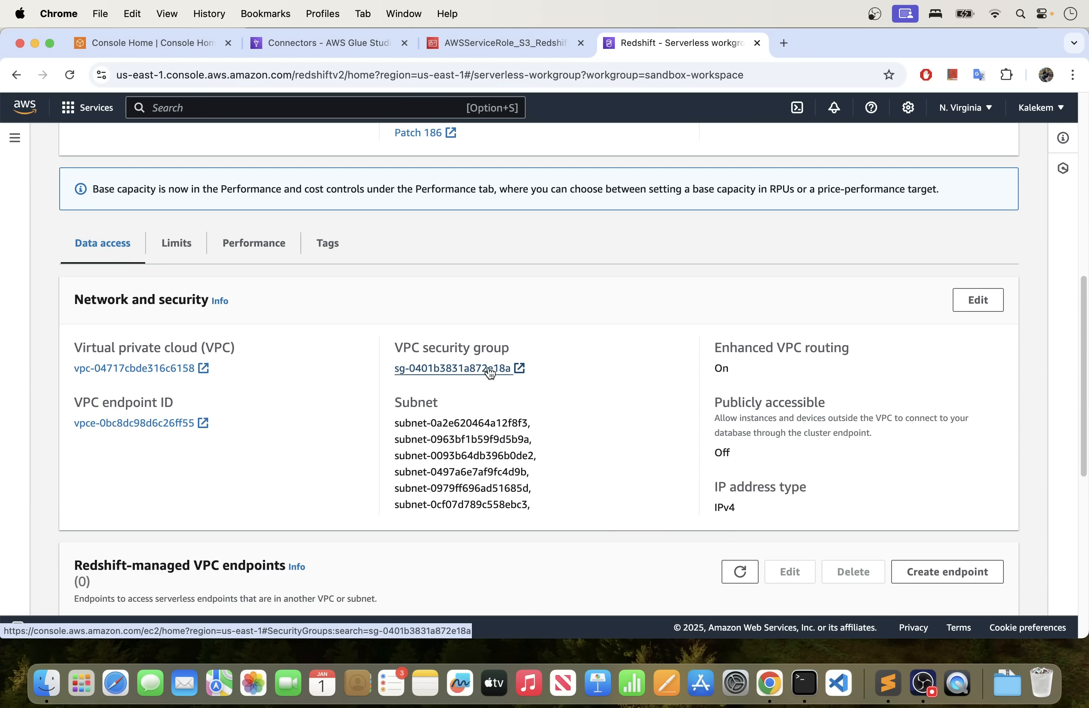
left_click(199, 370)
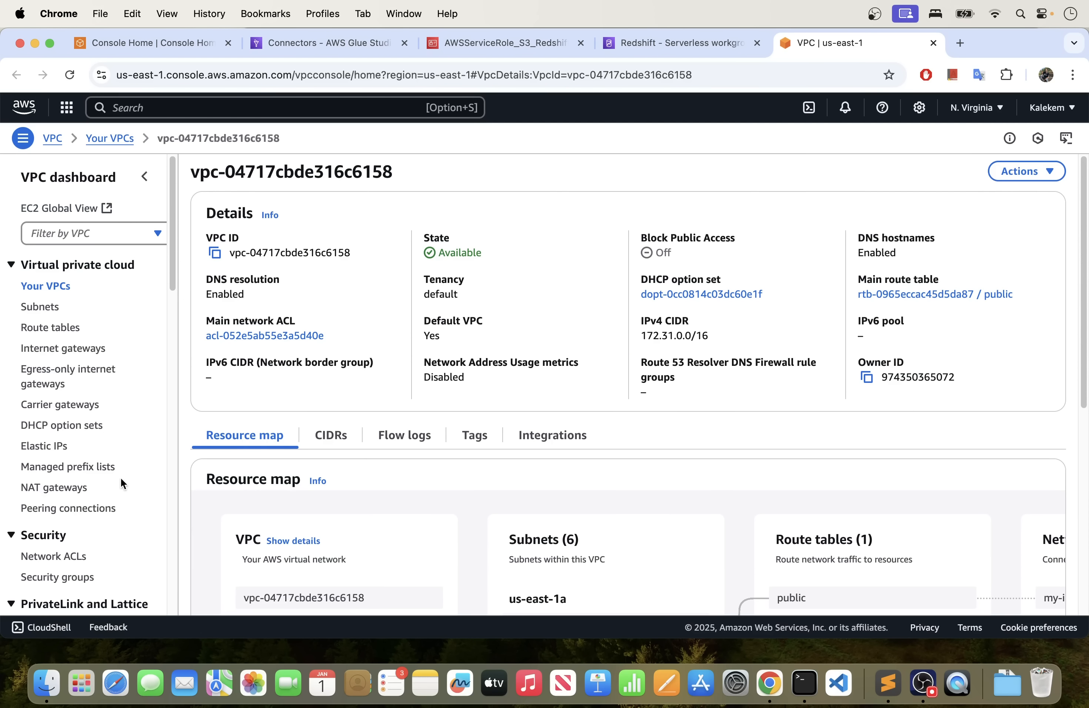
Go to the list of VPC endpoints and dismiss the announcement about new endpoint types.
scroll(118, 468, "down", 5)
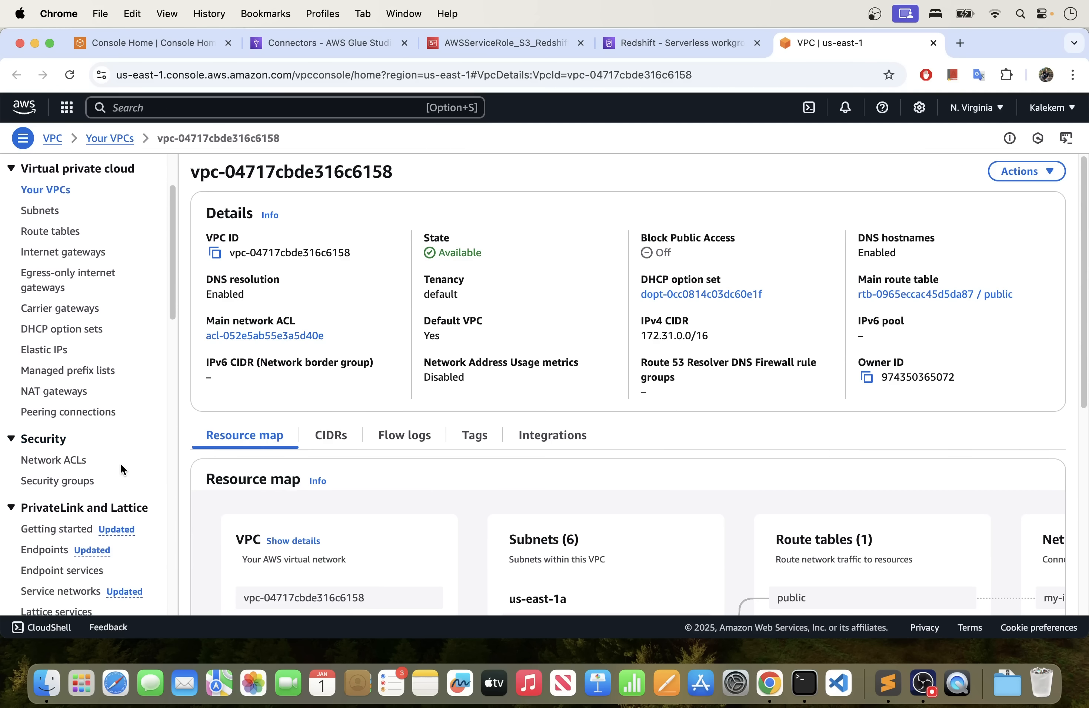
scroll(122, 469, "down", 2)
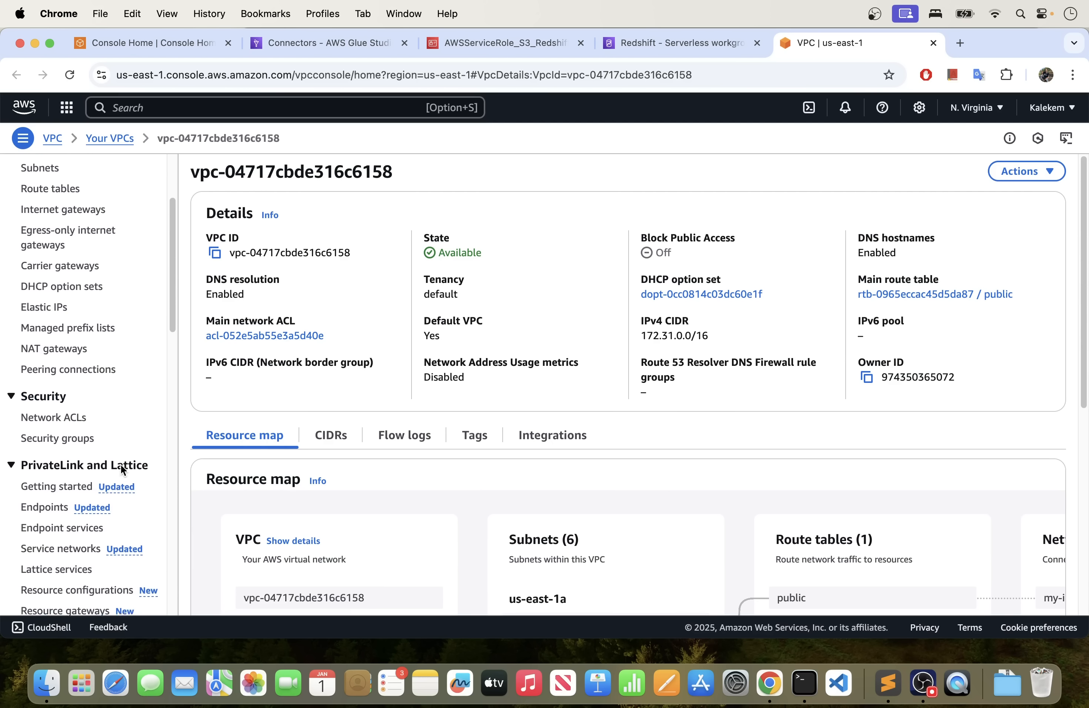
left_click(41, 499)
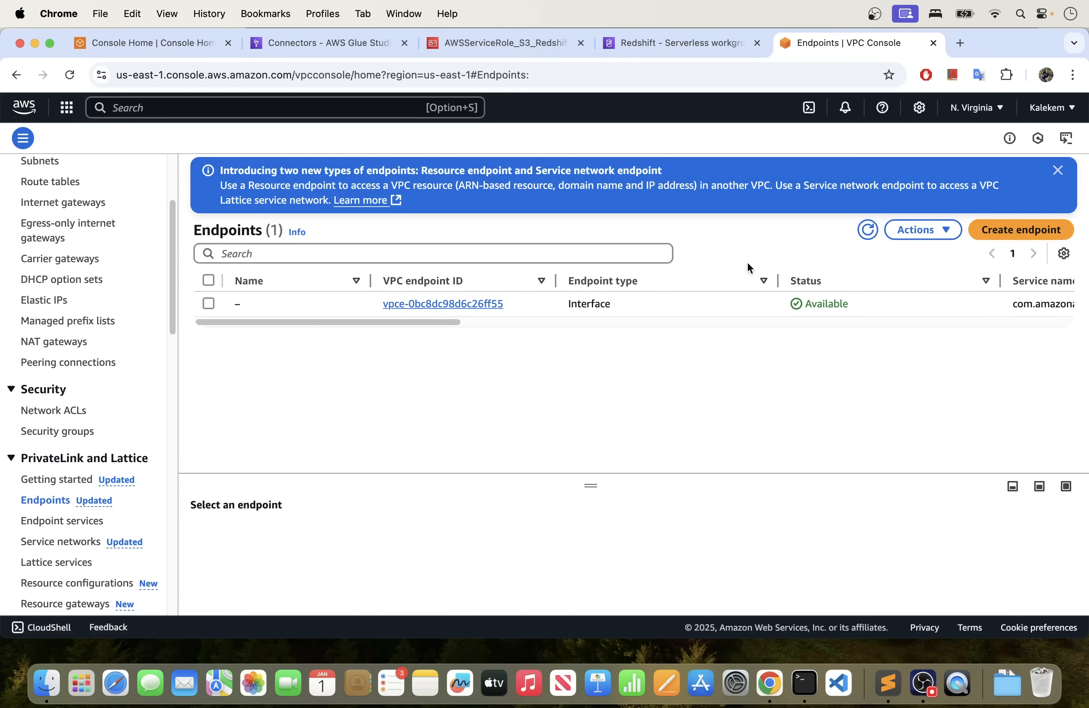
left_click(1058, 171)
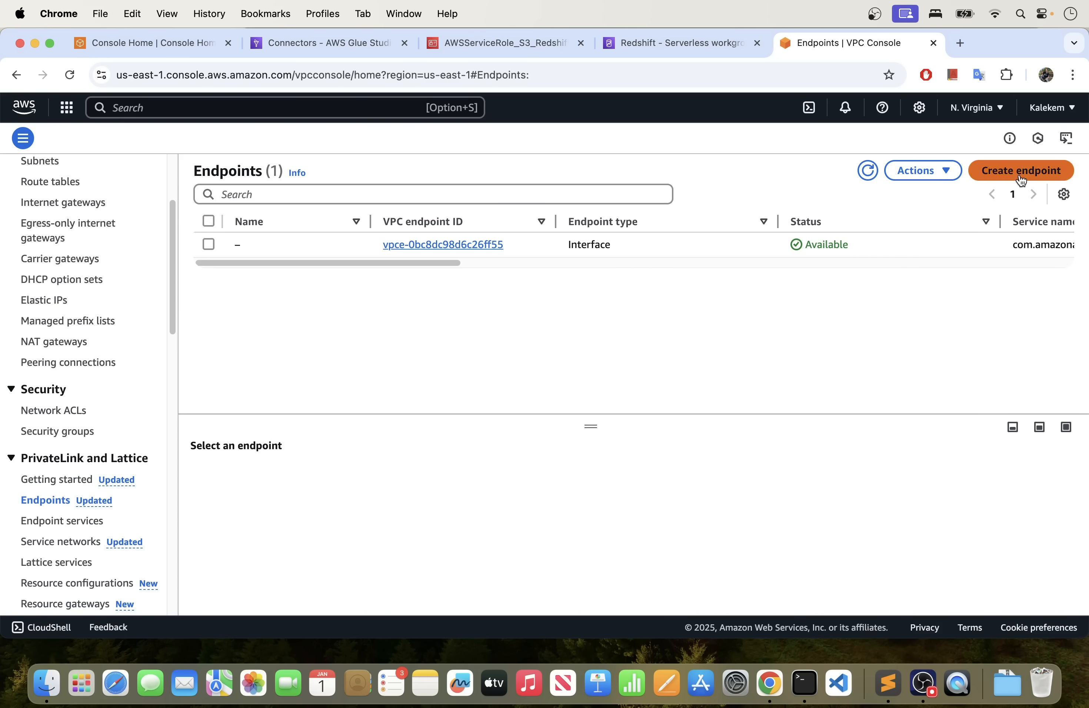
Start creating a new VPC endpoint and set its name tag to s3-endpoint.
left_click(1019, 180)
scroll(174, 322, "down", 1)
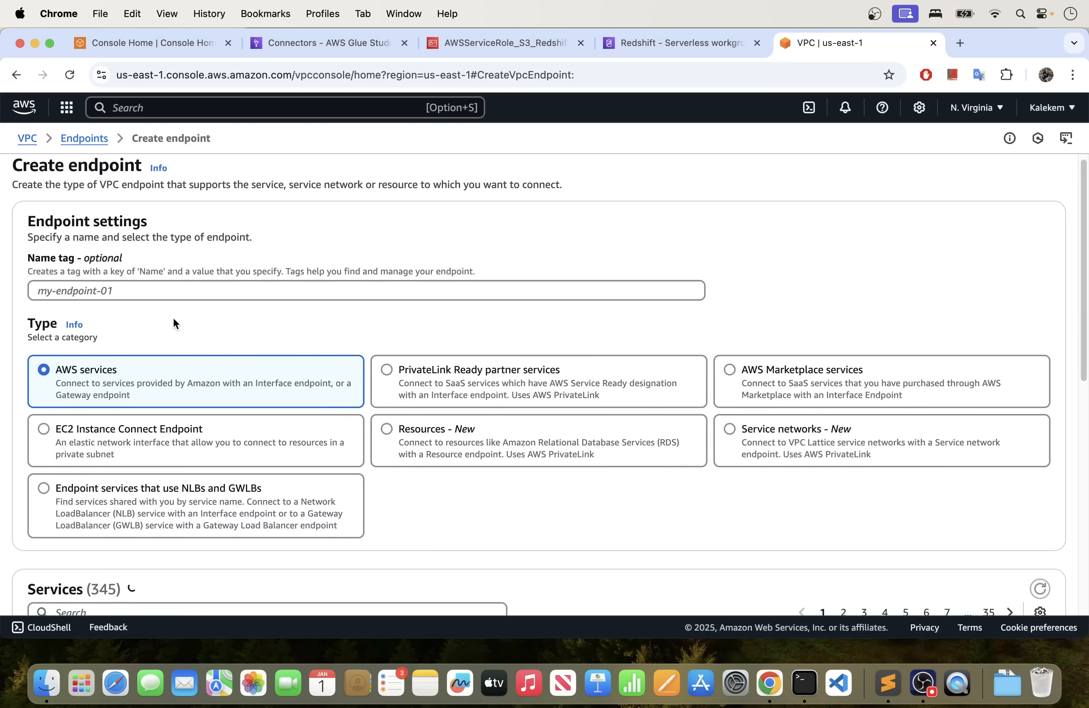
left_click(166, 288)
type("s3")
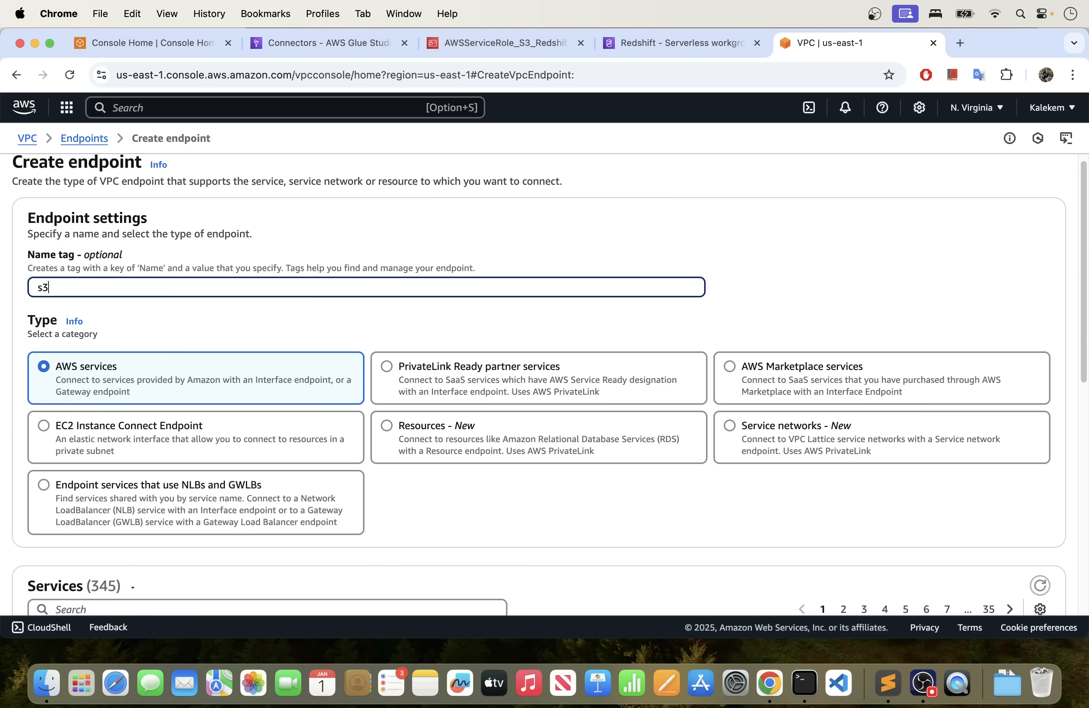
type("-ed")
Filter the endpoint services to com.amazonaws.us-east-1.s3 and select the Gateway type service.
scroll(163, 395, "down", 6)
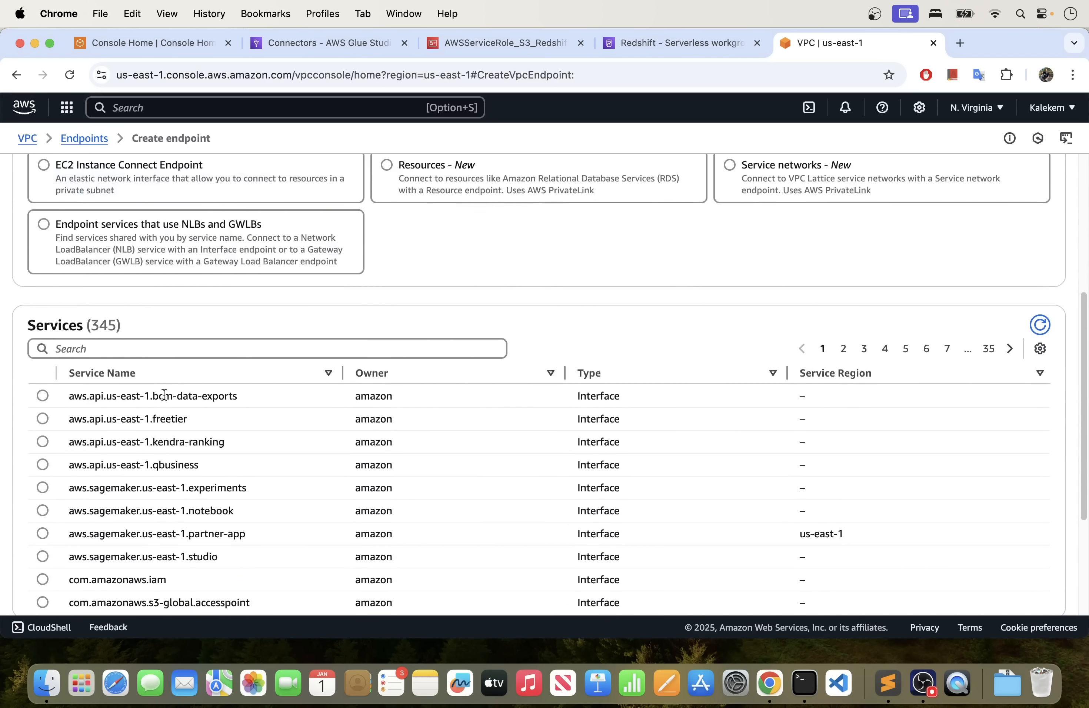
left_click(173, 348)
type("s3")
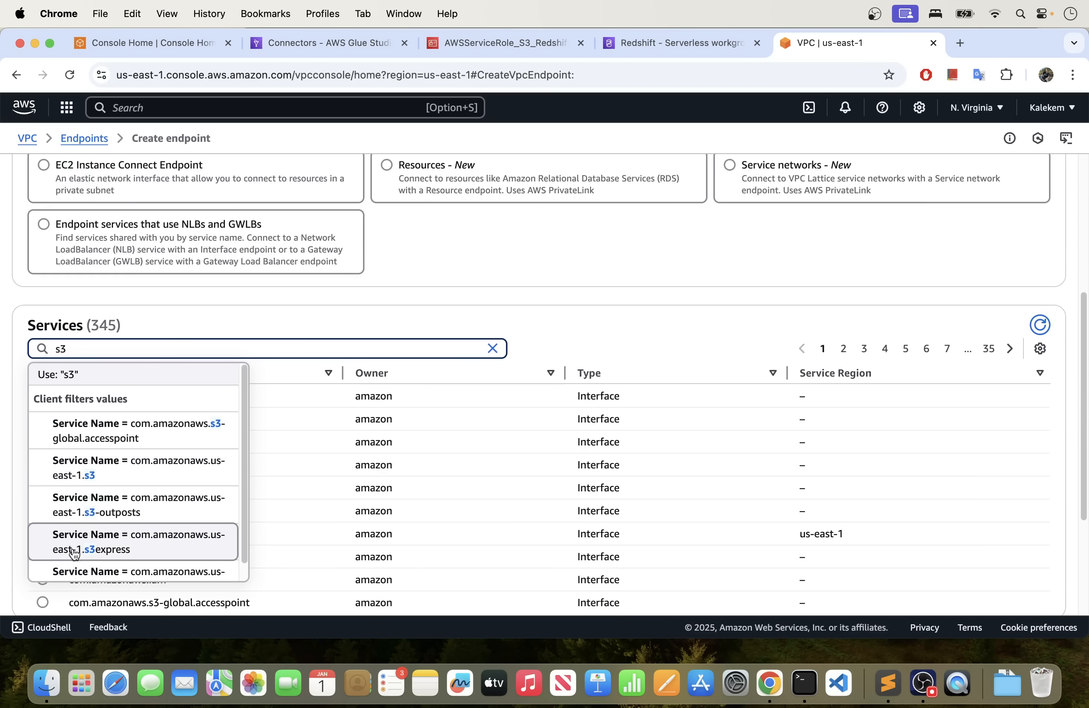
scroll(111, 497, "down", 1)
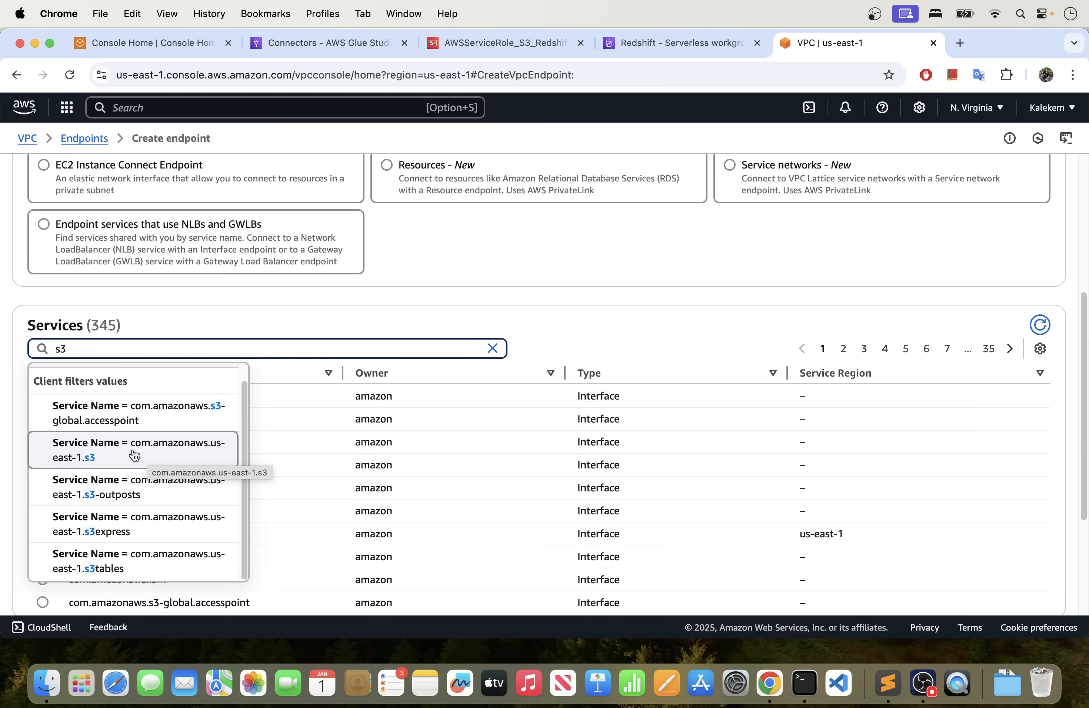
left_click(134, 454)
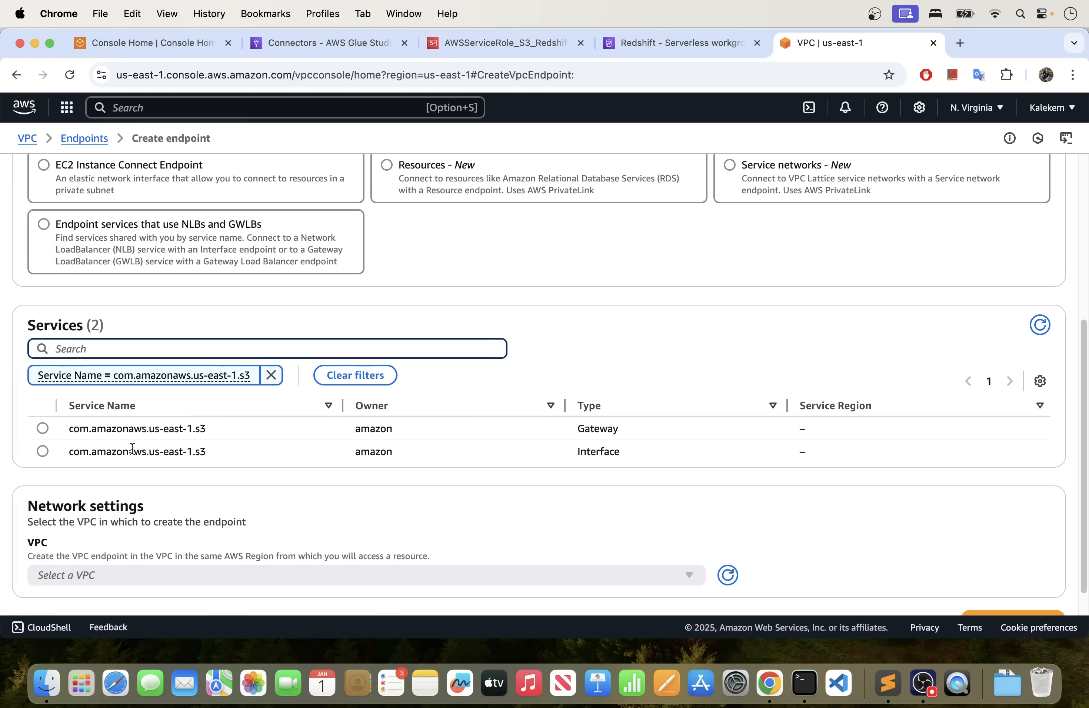
left_click(43, 429)
Choose the default VPC, vpc-04717cbde316c6158, as the network for the S3 endpoint.
scroll(189, 435, "down", 1)
left_click(193, 543)
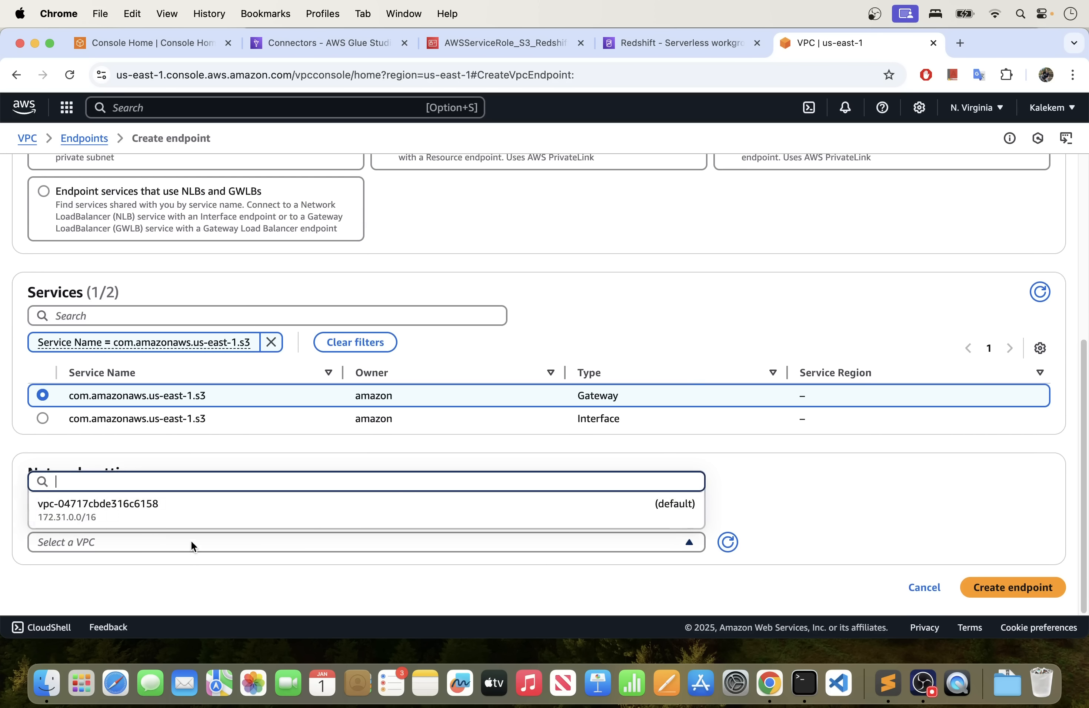
left_click(150, 504)
Open the public route table in a new browser tab and examine its routes, especially the 0.0.0.0/0 destination.
scroll(170, 508, "down", 8)
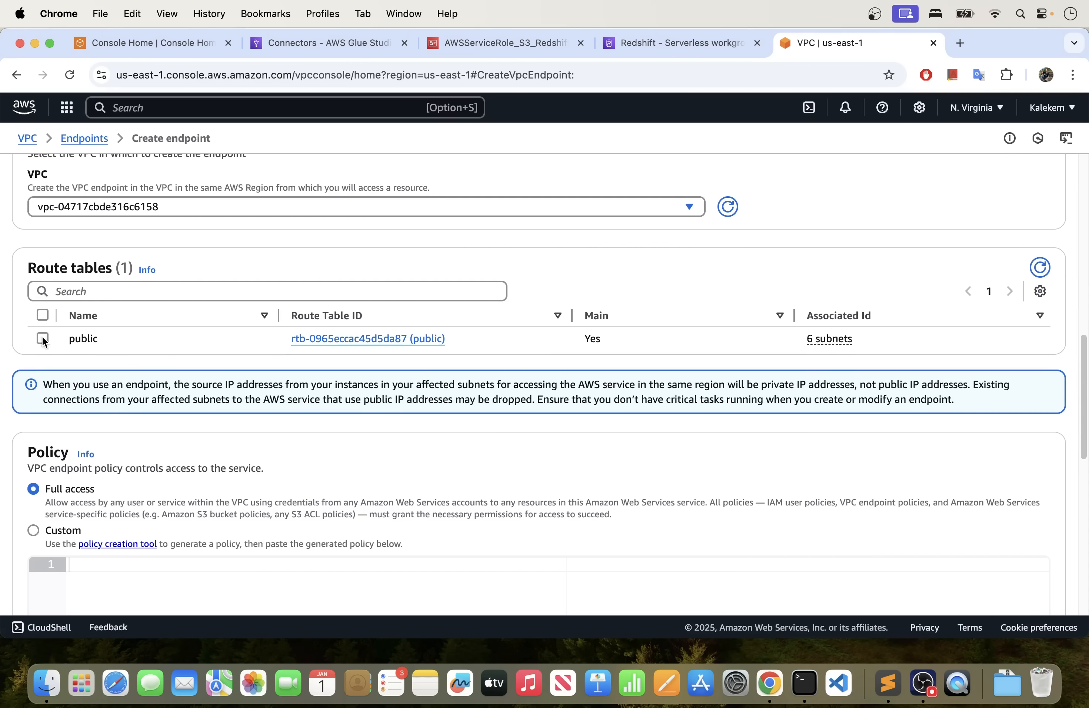
right_click(317, 339)
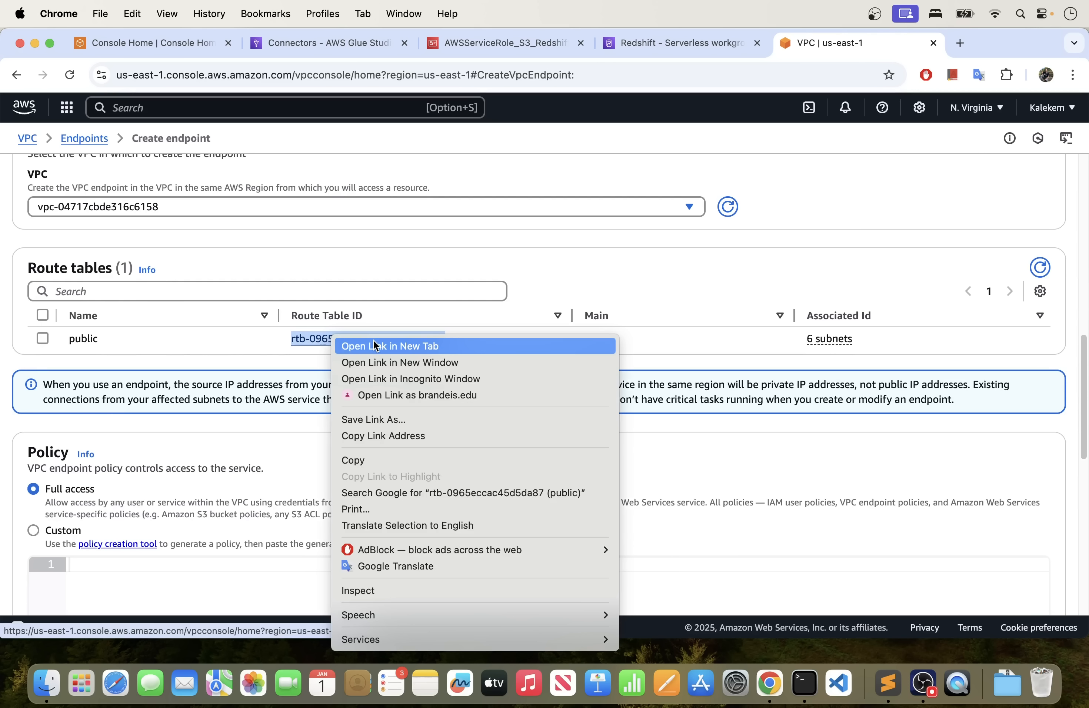
left_click(375, 346)
left_click(901, 42)
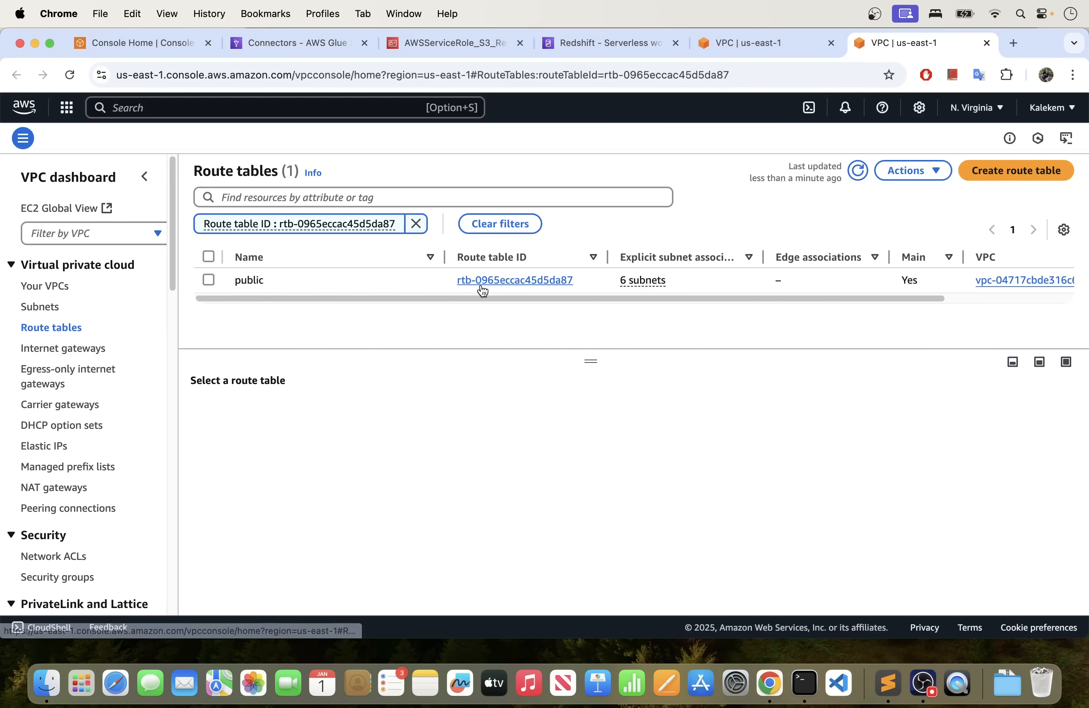
left_click(482, 281)
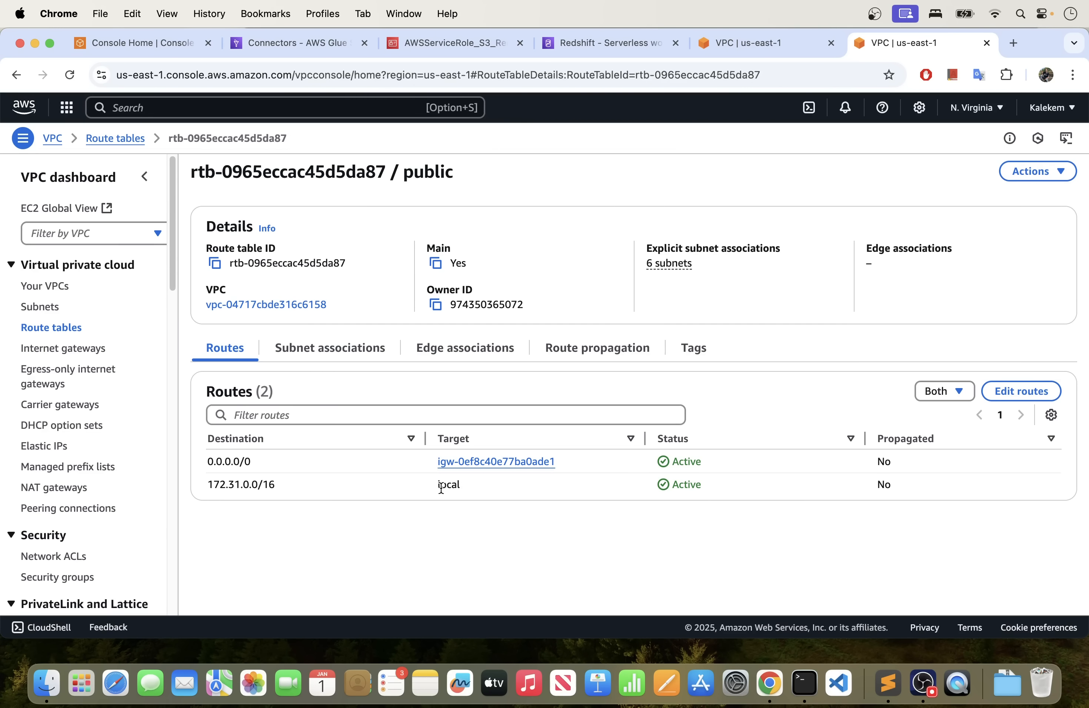
scroll(411, 469, "right", 1)
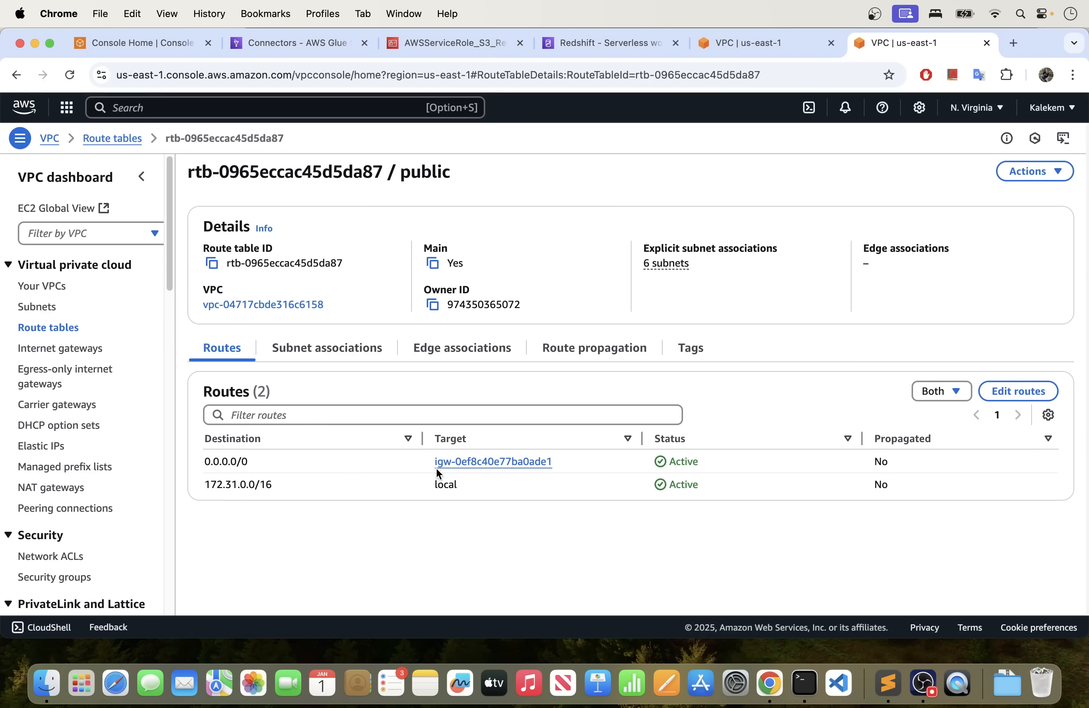
scroll(302, 464, "left", 1)
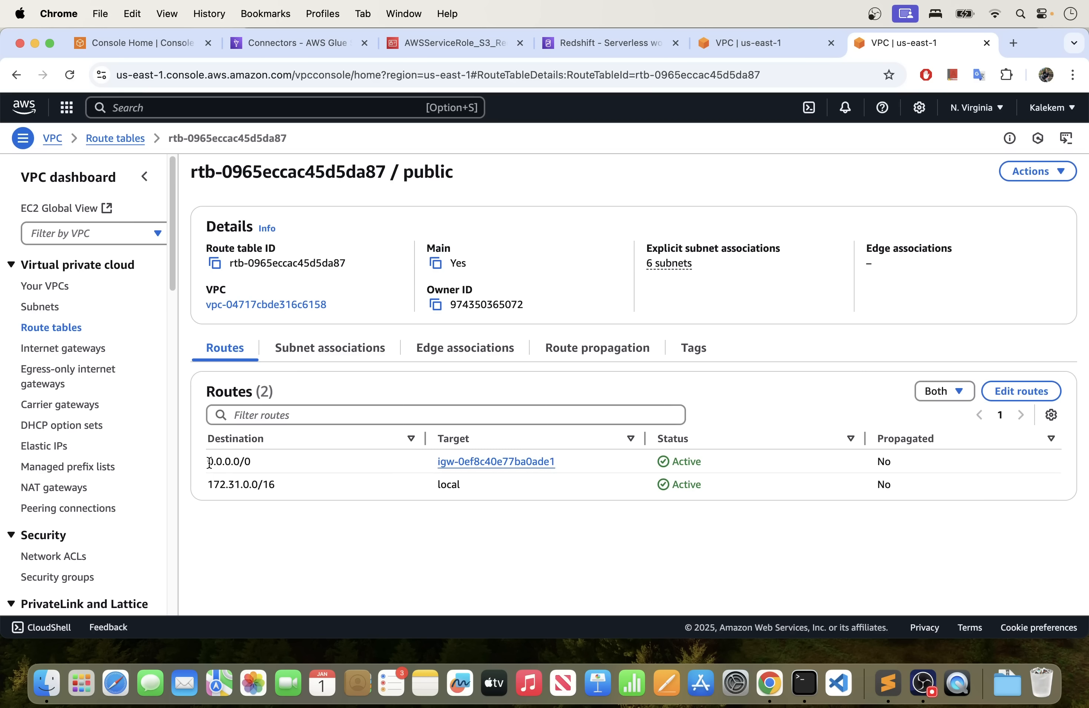
left_click_drag(210, 462, 246, 462)
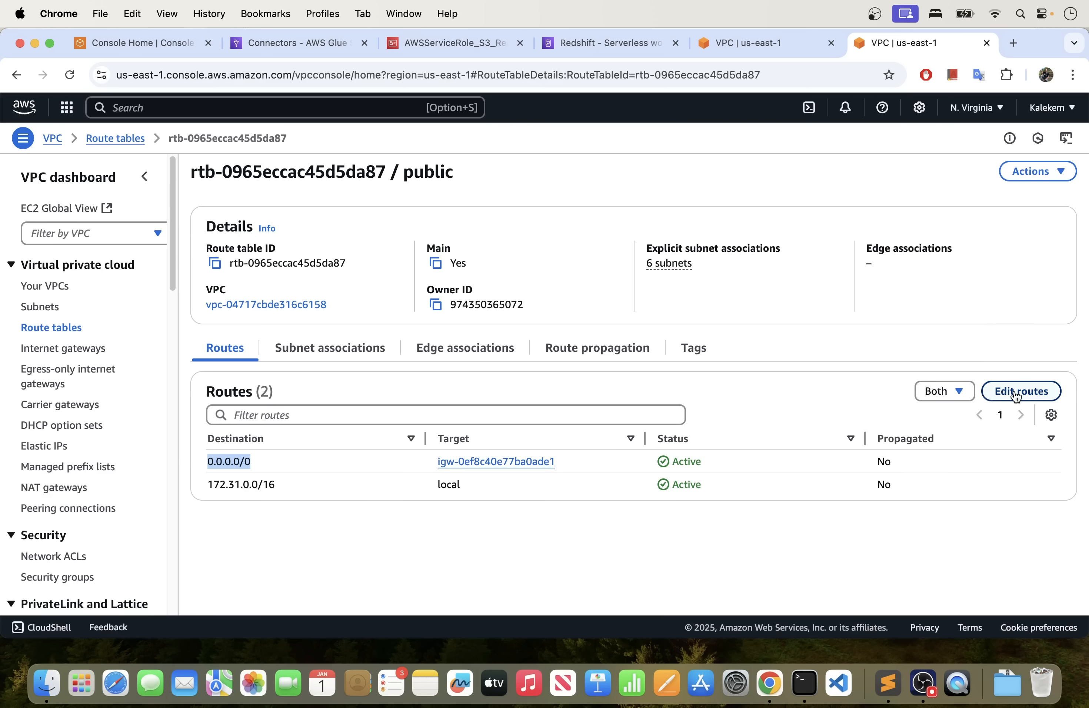
Open the public route table's routes for editing, view the destination choices for the internet gateway route, and leave without saving.
left_click(1017, 392)
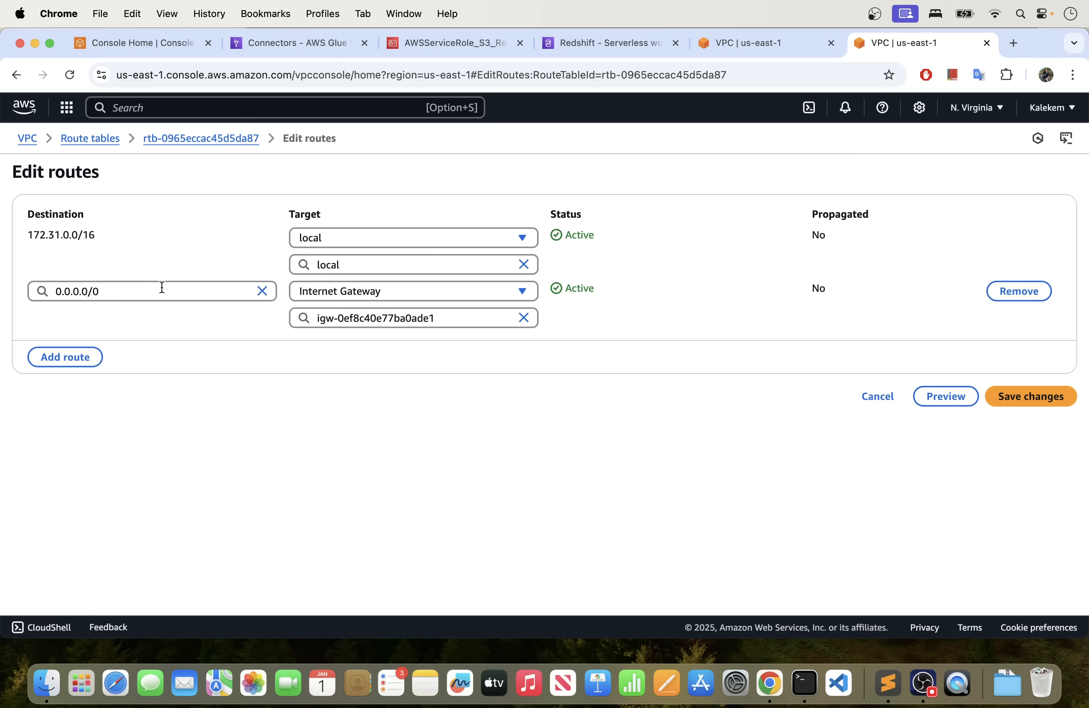
left_click(162, 287)
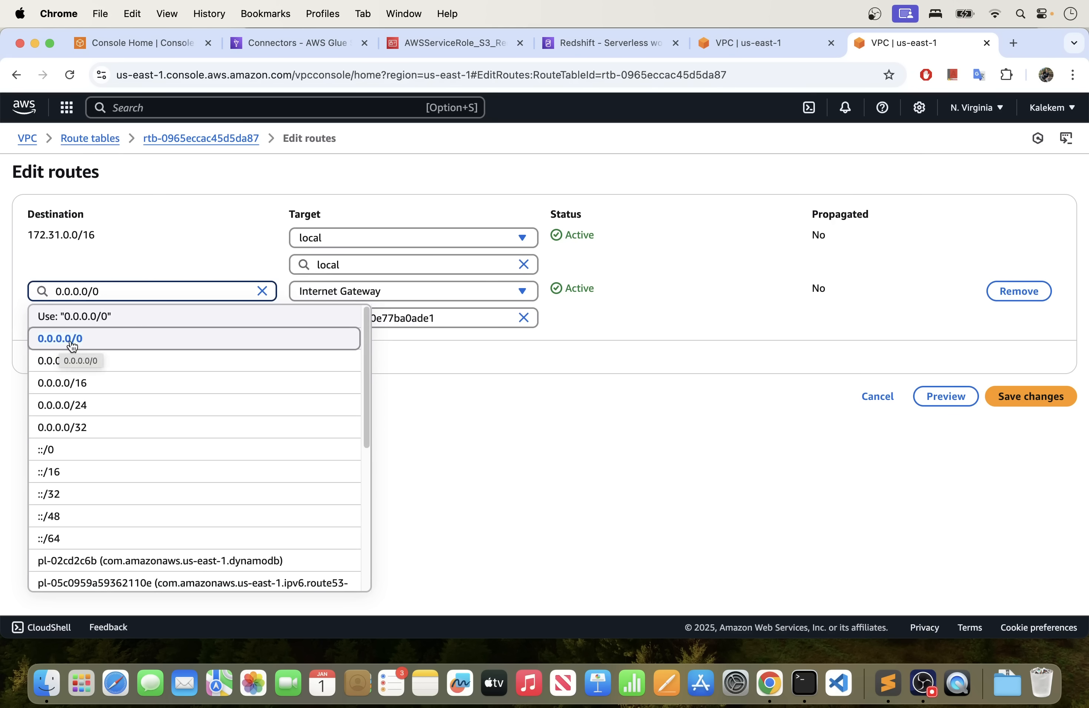
left_click(486, 384)
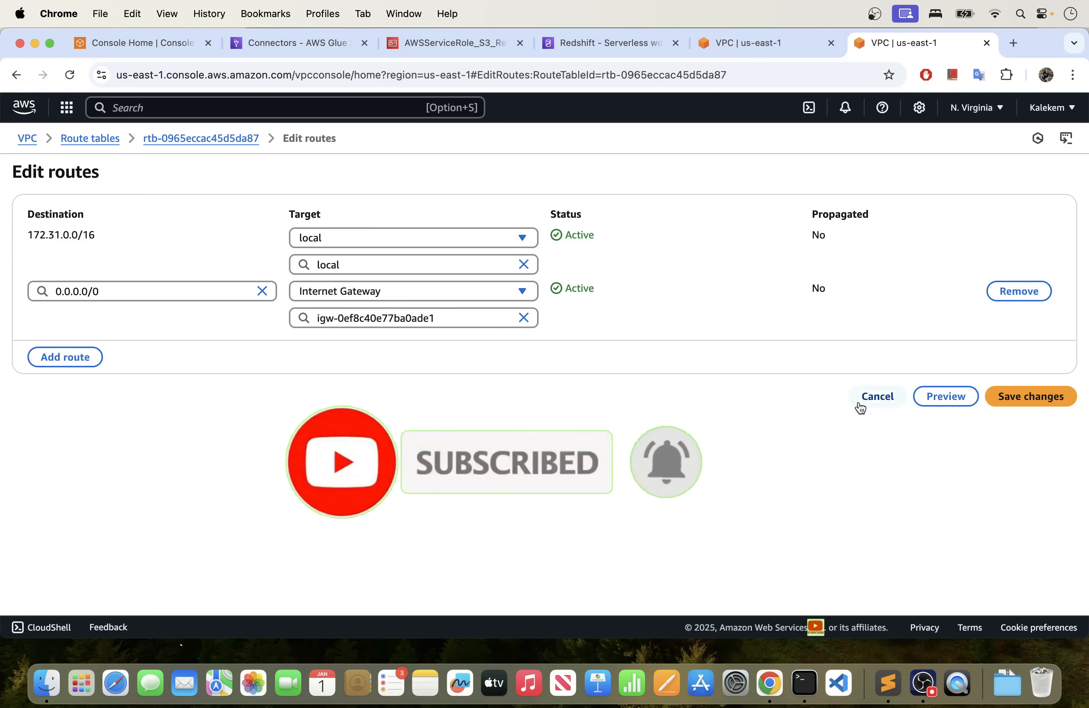
left_click(869, 396)
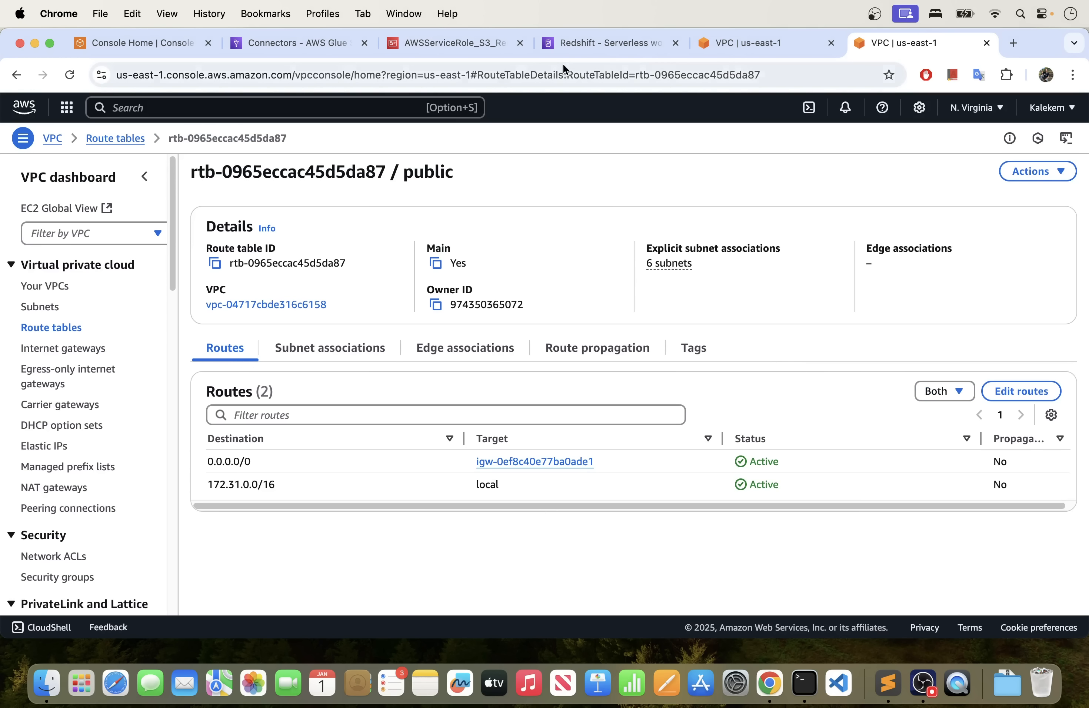
Return to the S3 endpoint form, associate the public route table, and create the endpoint with the Full access policy.
left_click(755, 42)
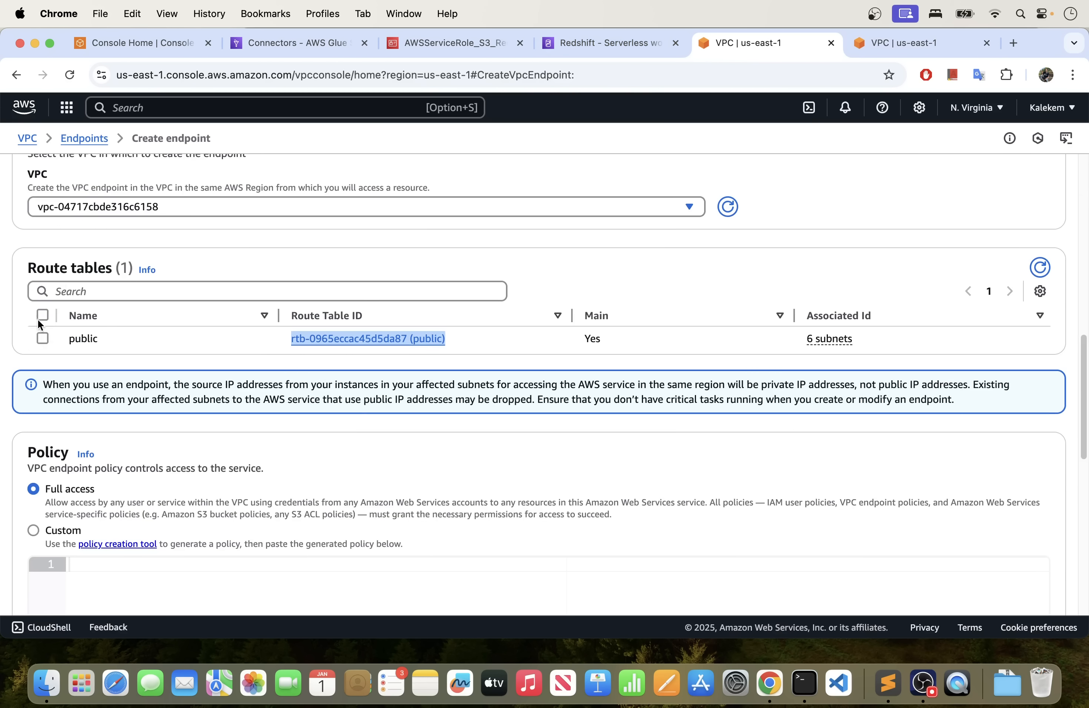
left_click(42, 339)
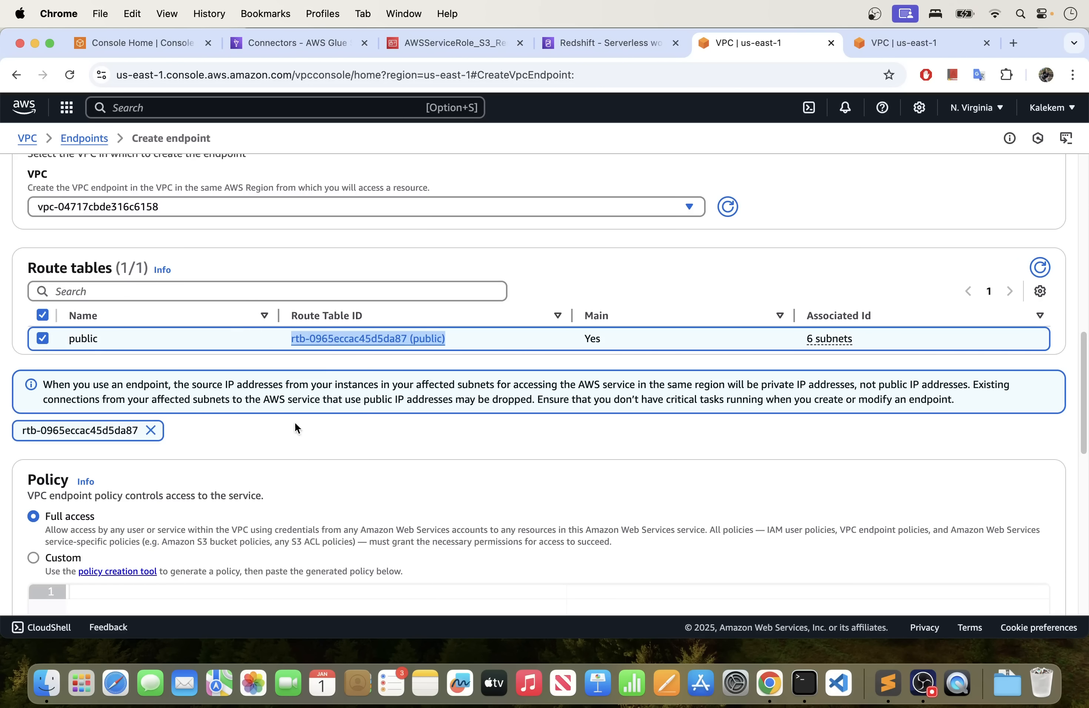
scroll(262, 496, "down", 5)
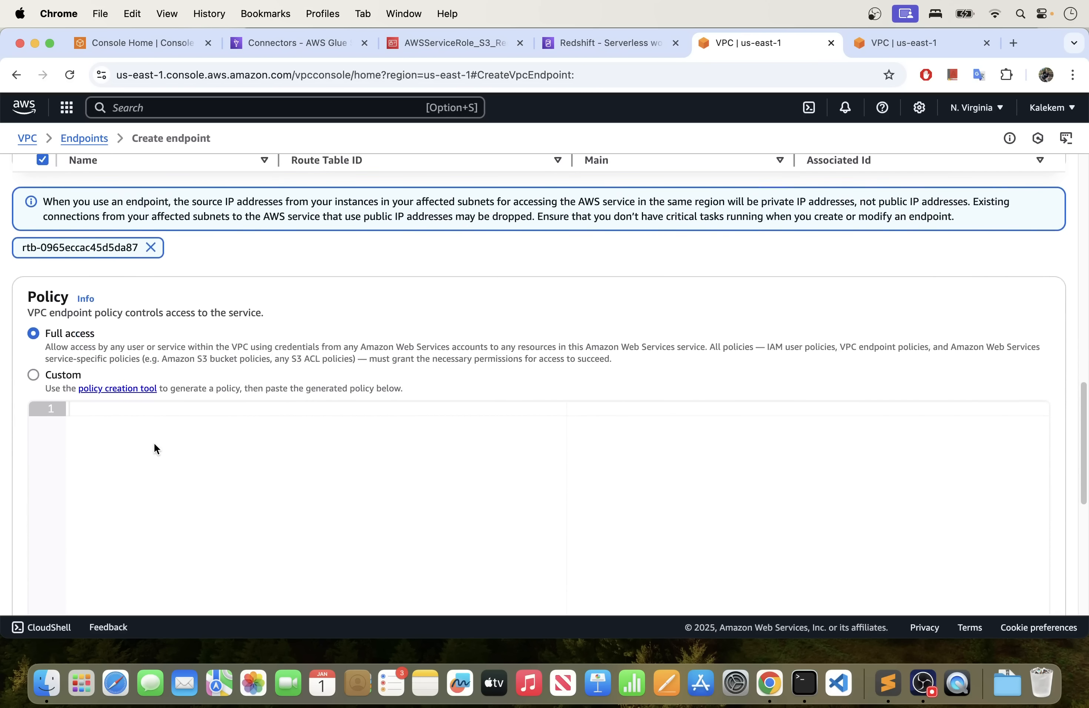
scroll(155, 448, "down", 10)
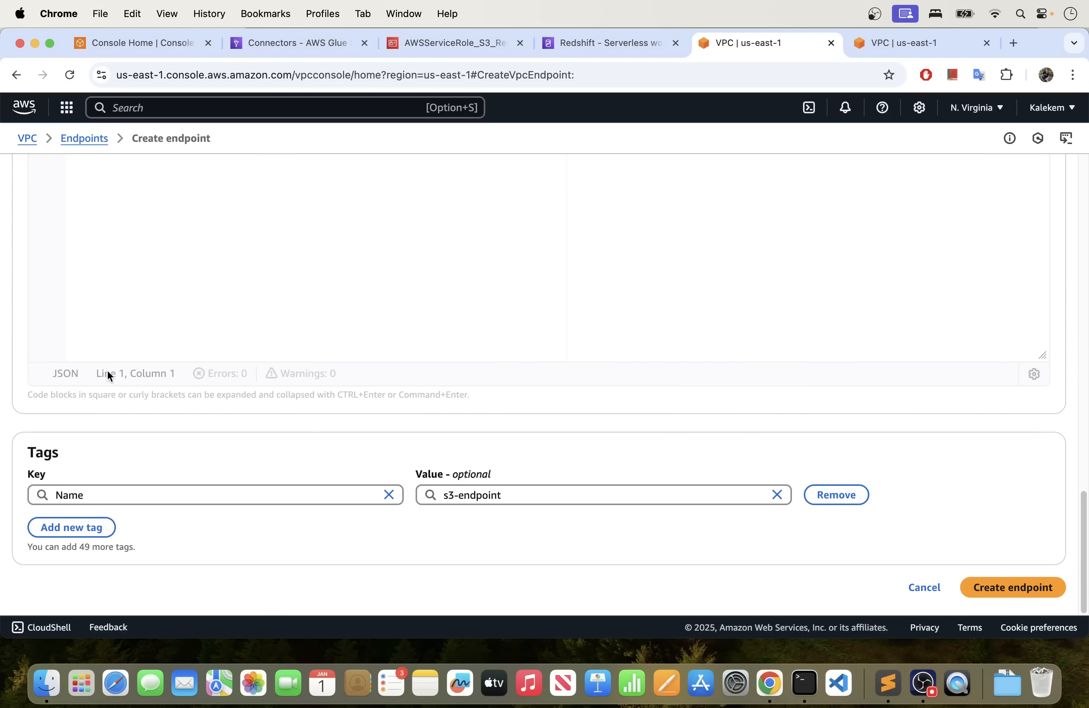
left_click(962, 588)
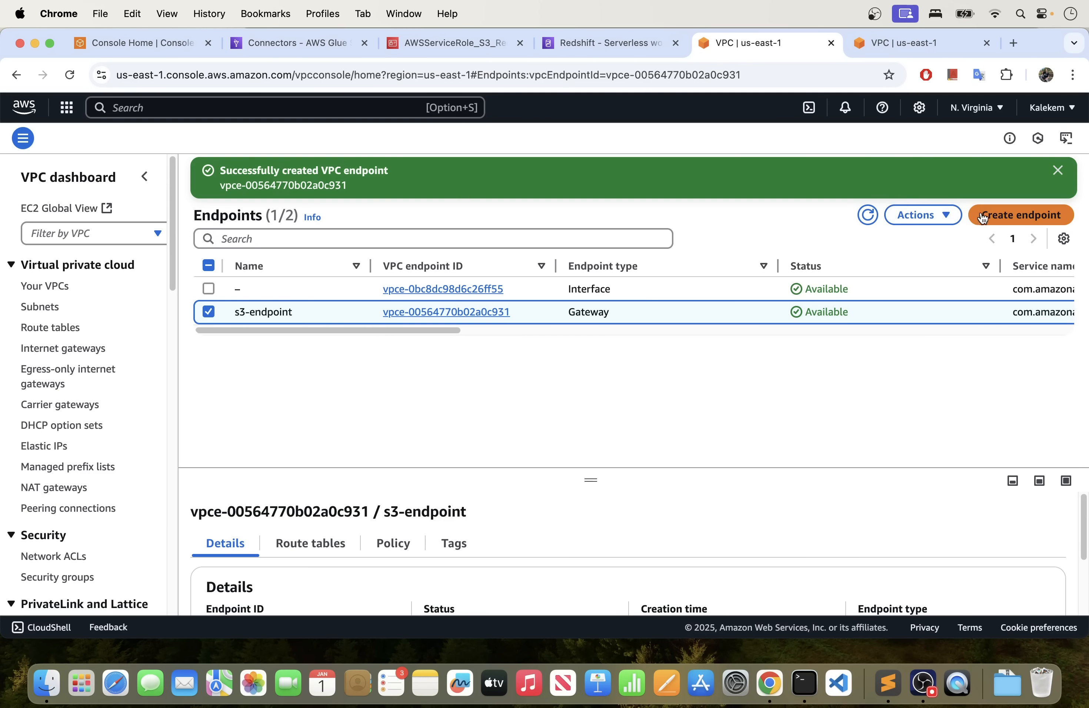
Start another VPC endpoint for AWS services and set its name tag to redshift-endpoint.
left_click(1002, 217)
left_click(134, 299)
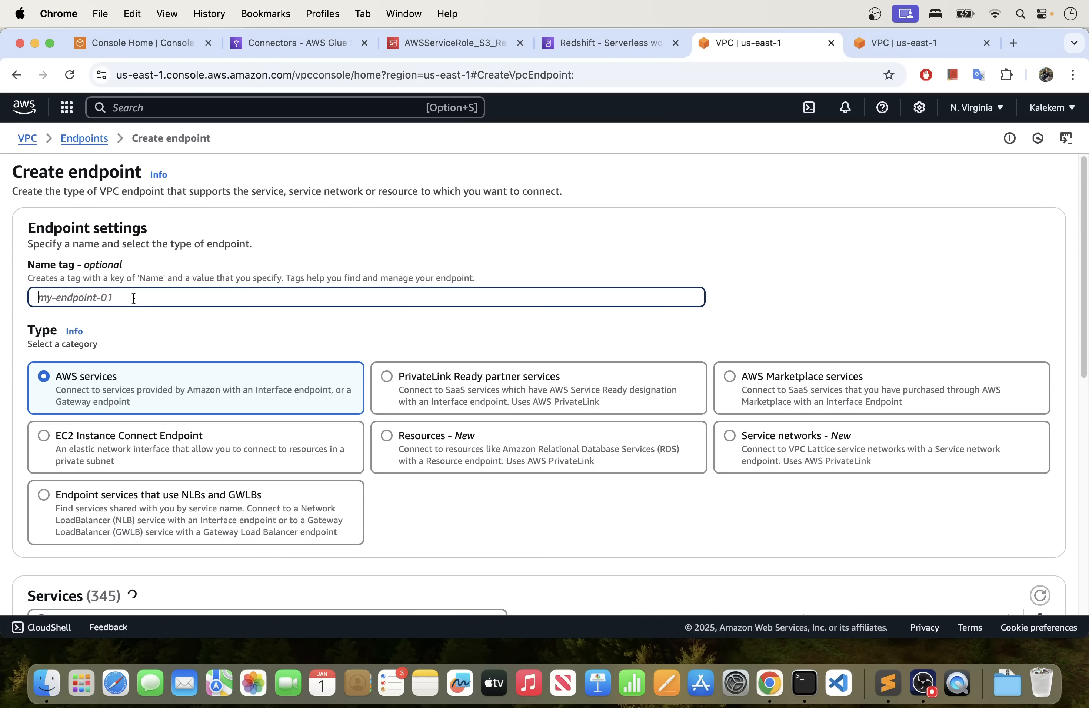
type("redshift-end")
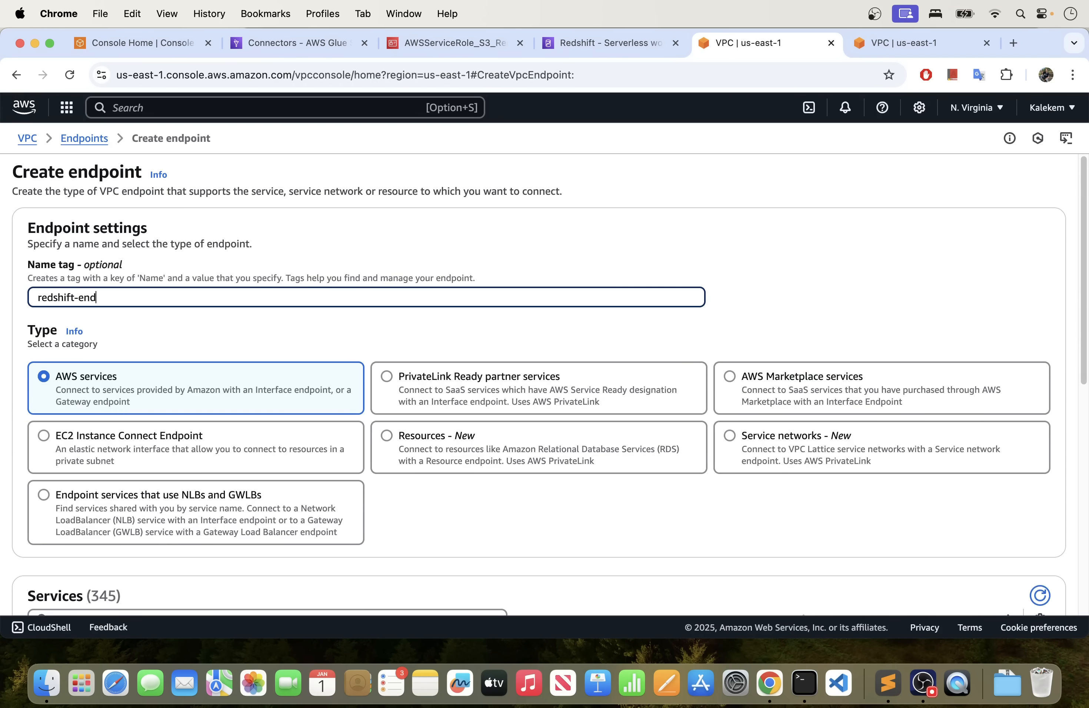
type("pooint")
left_click(143, 382)
Filter the services by the name com.amazonaws.us-east-1.redshift and select that Interface service for the endpoint.
scroll(144, 375, "down", 5)
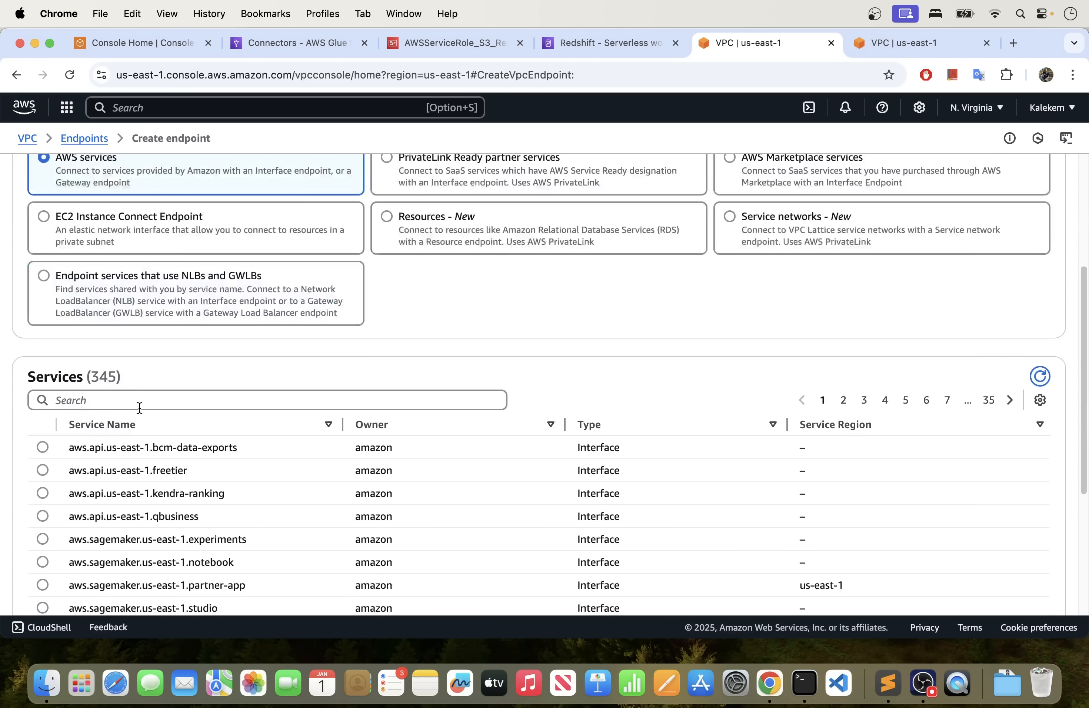
left_click(139, 407)
type("redshift")
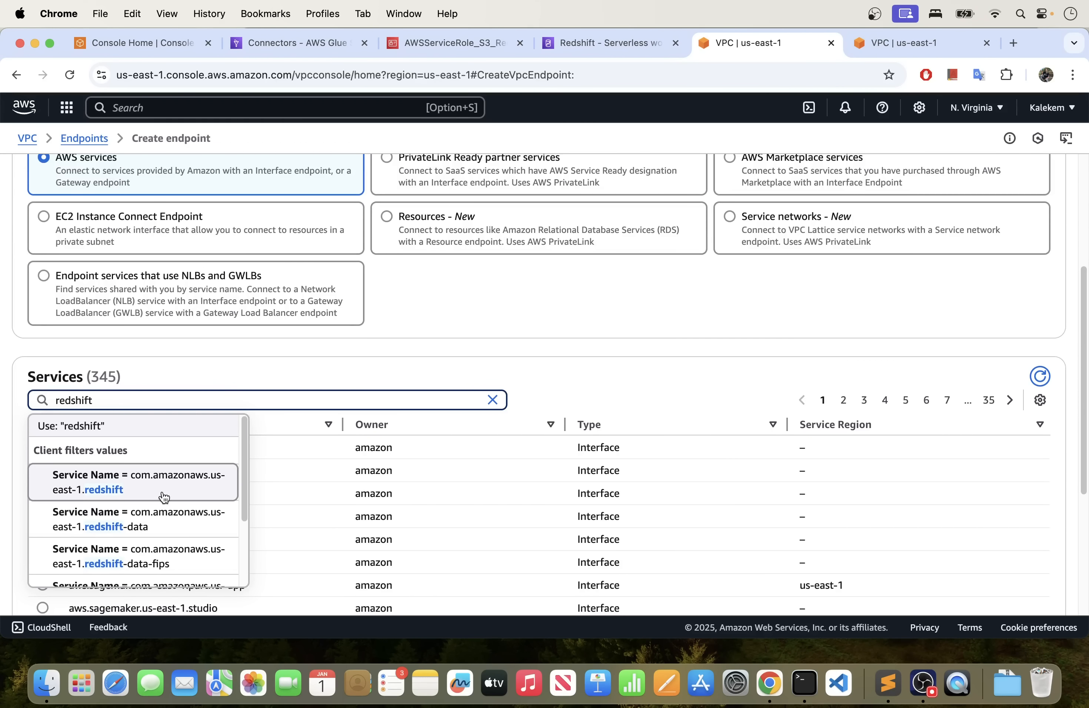
left_click(128, 492)
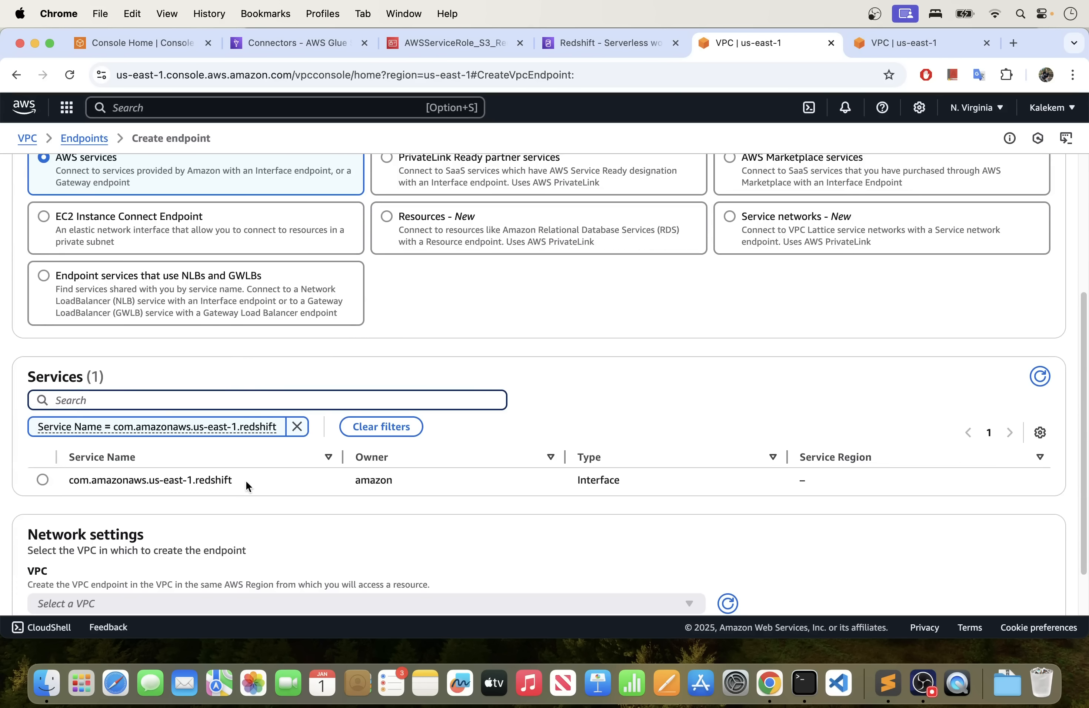
scroll(249, 486, "down", 2)
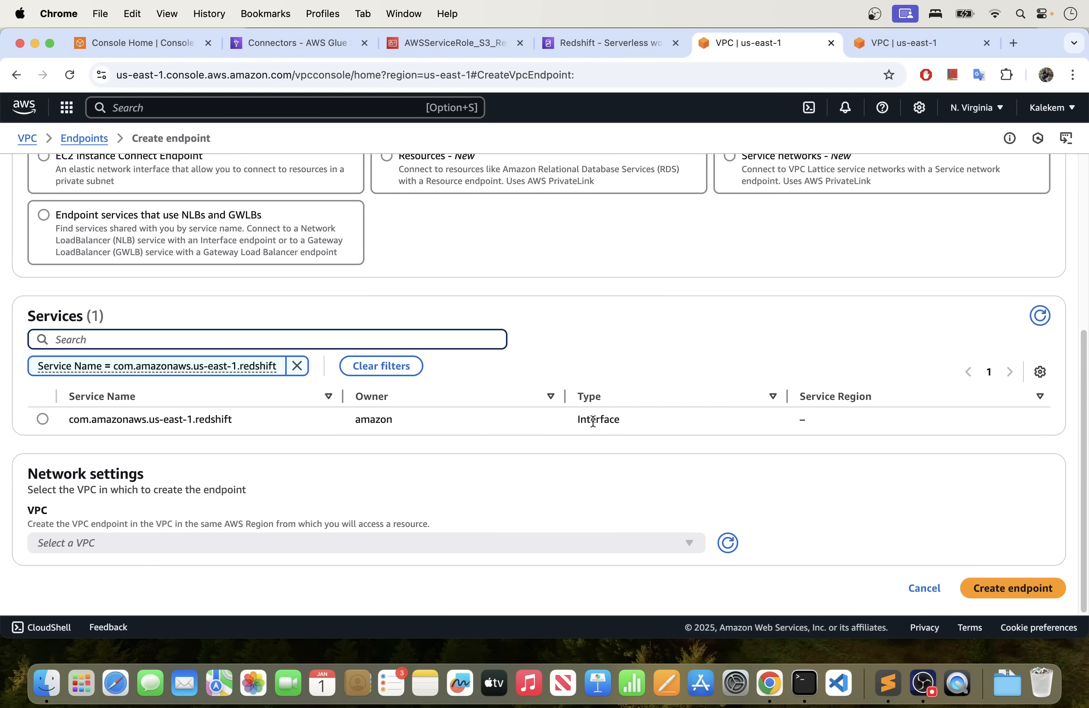
left_click_drag(619, 417, 576, 419)
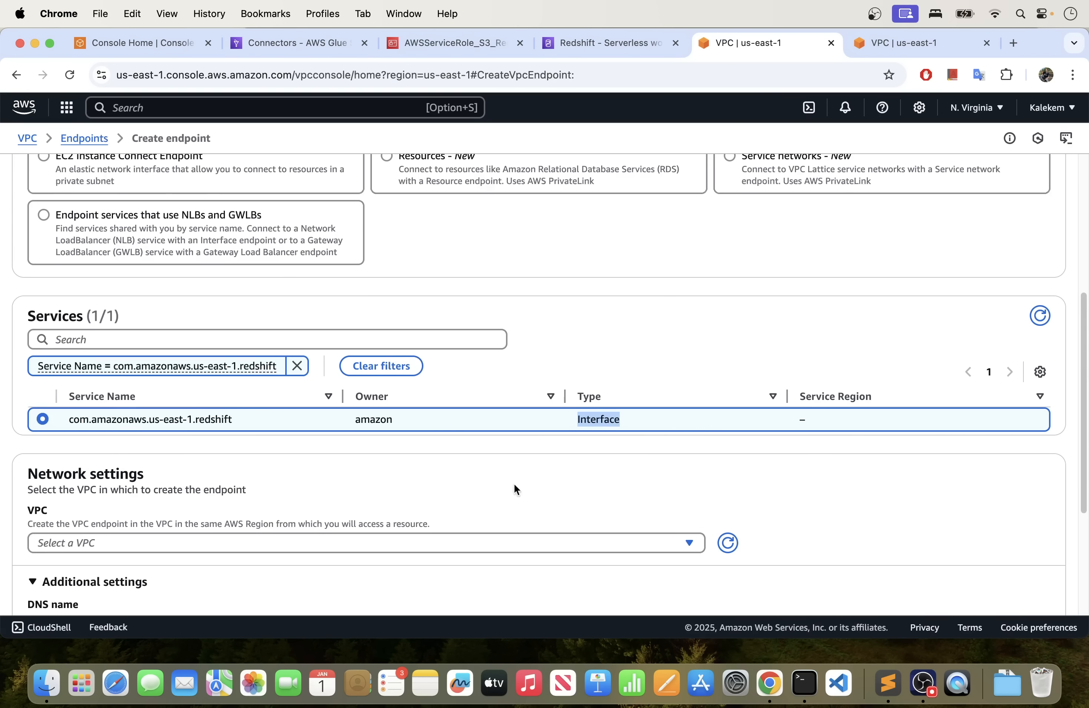
Choose the default VPC, vpc-04717cbde316c6158, in the Redshift endpoint's network settings.
scroll(515, 485, "down", 5)
scroll(572, 347, "up", 3)
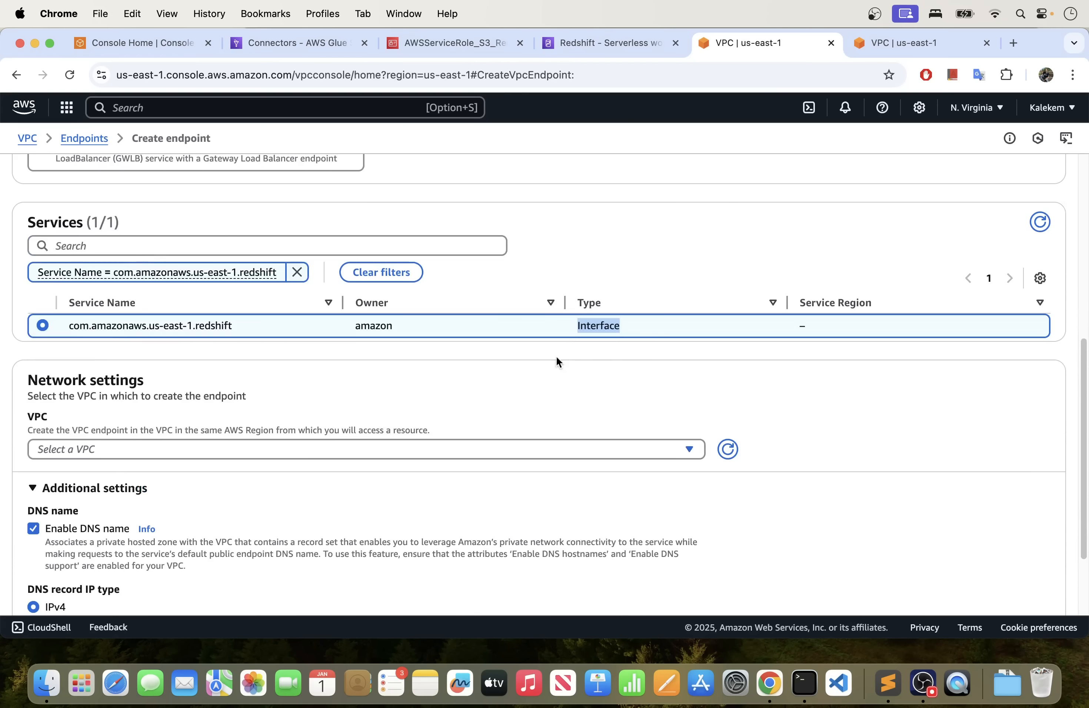
left_click(189, 448)
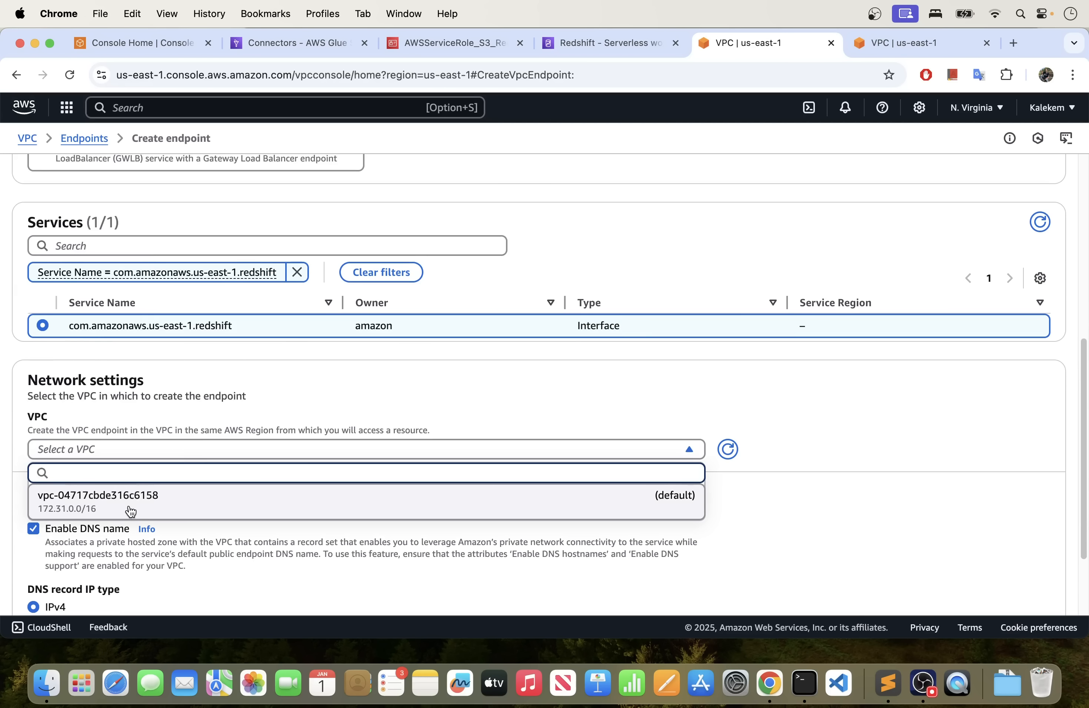
left_click(138, 499)
Select all six availability zones, us-east-1a through us-east-1f, and assign each one its available subnet.
scroll(142, 466, "down", 4)
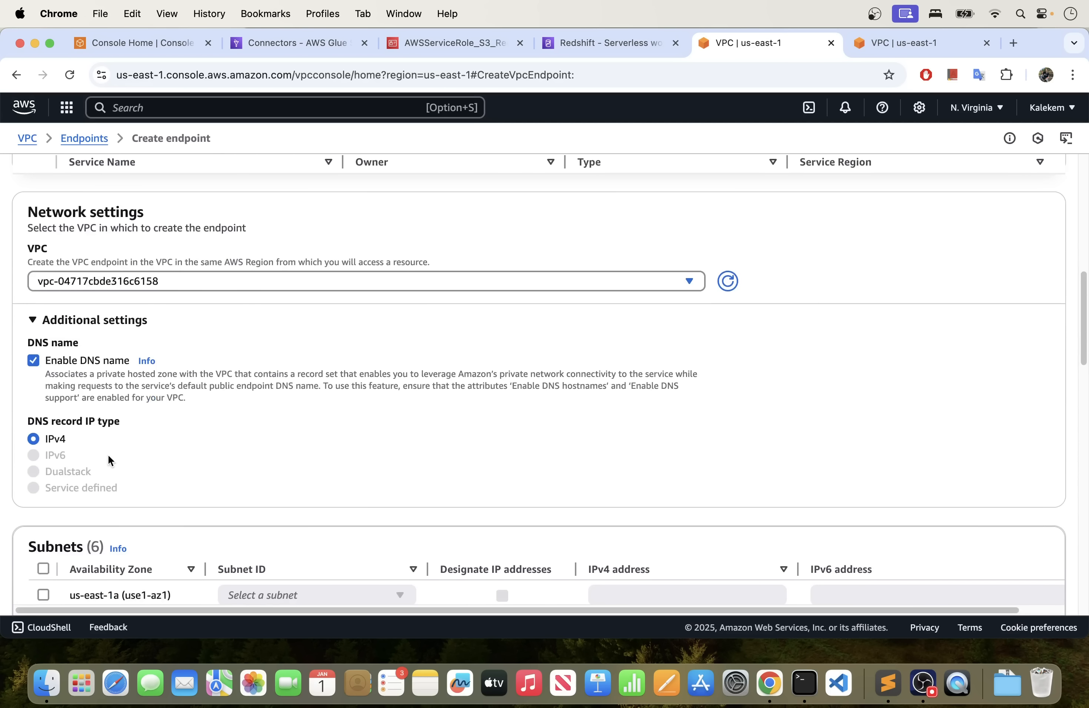
scroll(111, 457, "down", 3)
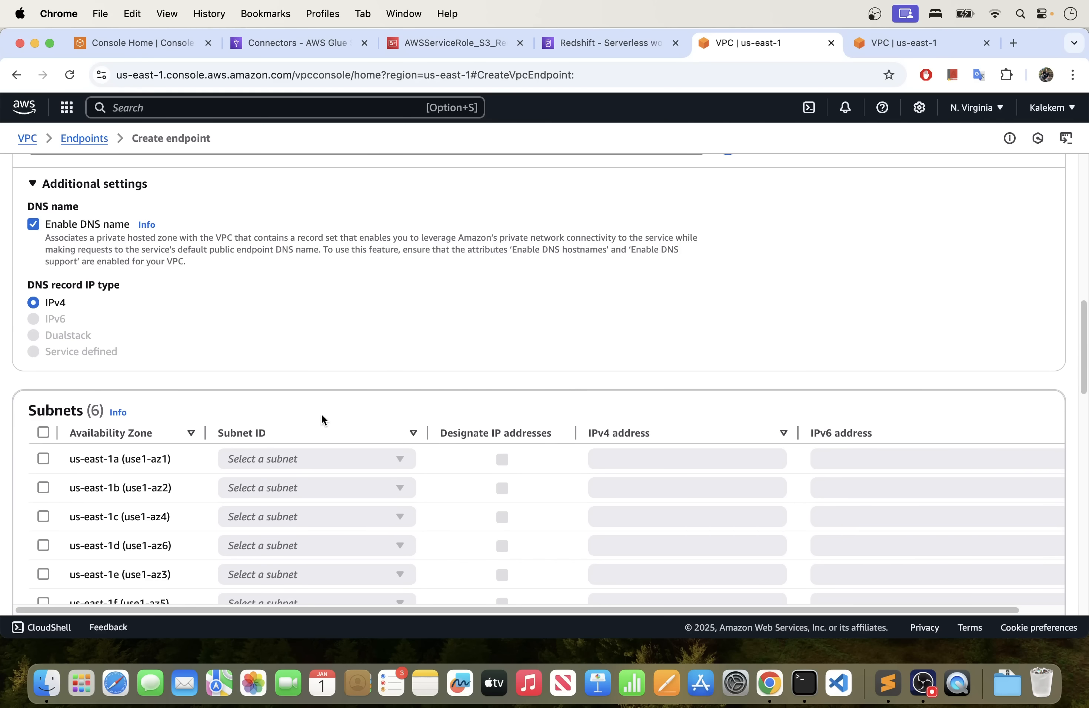
scroll(322, 406, "down", 4)
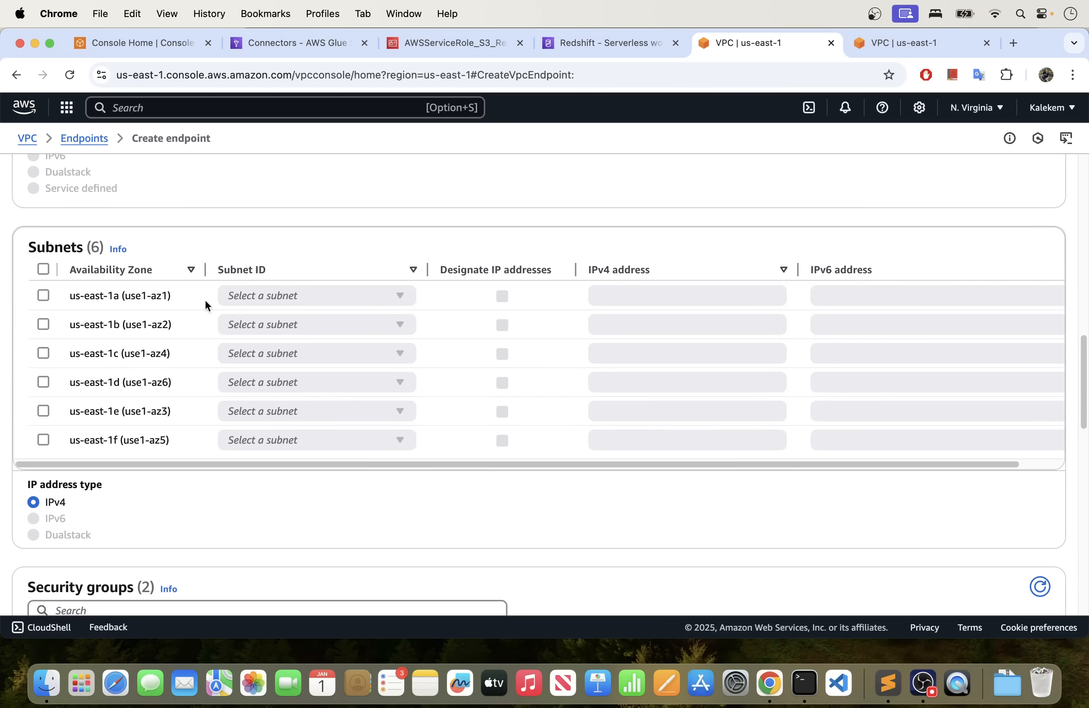
left_click(43, 271)
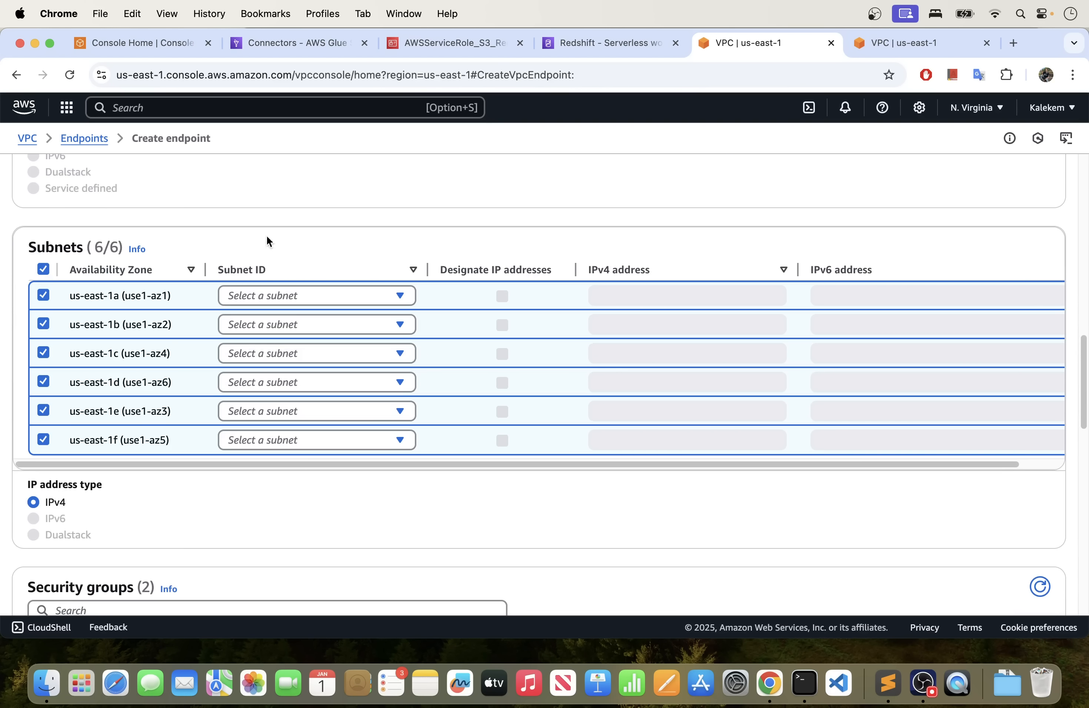
left_click(320, 295)
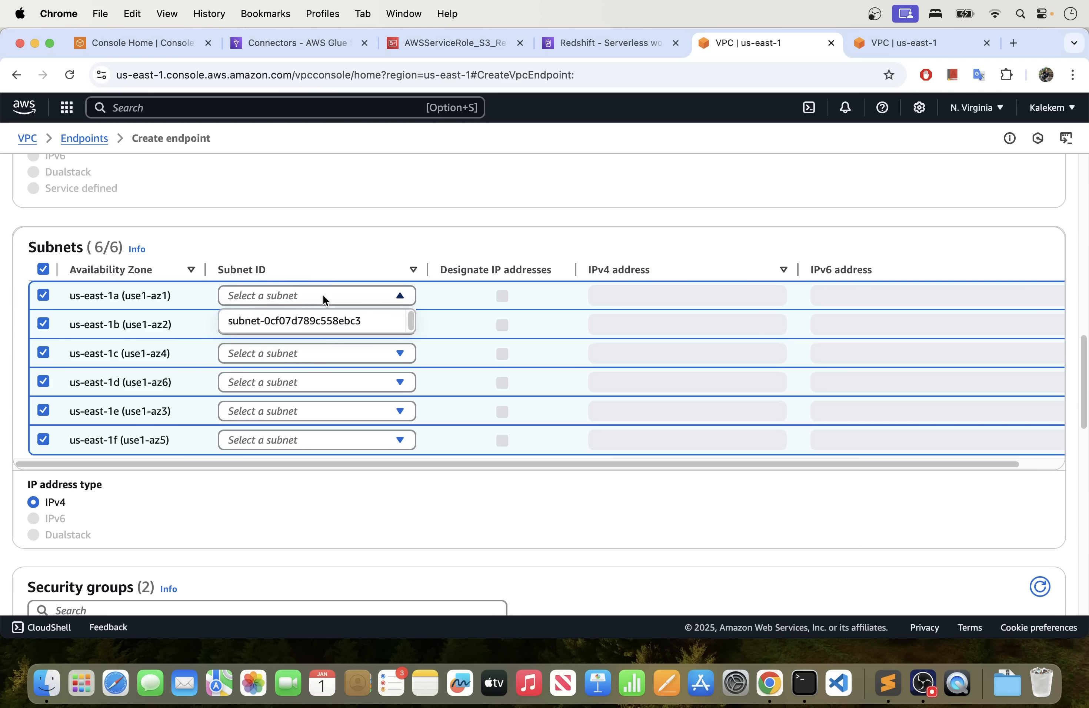
left_click(320, 329)
left_click(318, 325)
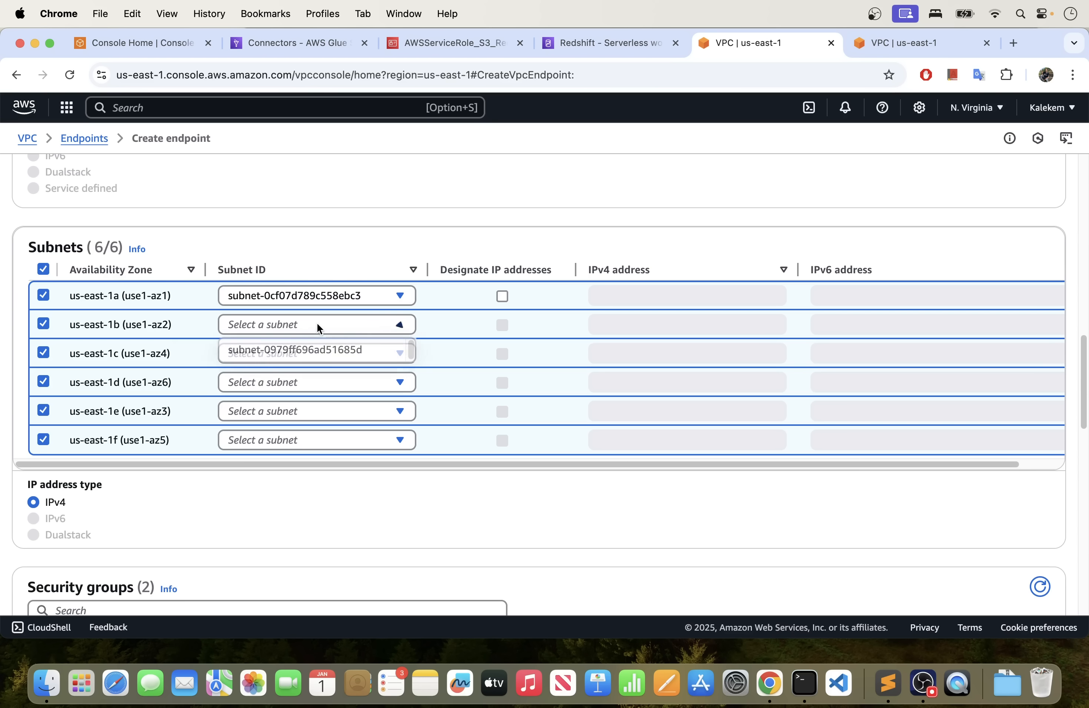
left_click(302, 353)
left_click(275, 353)
left_click(276, 378)
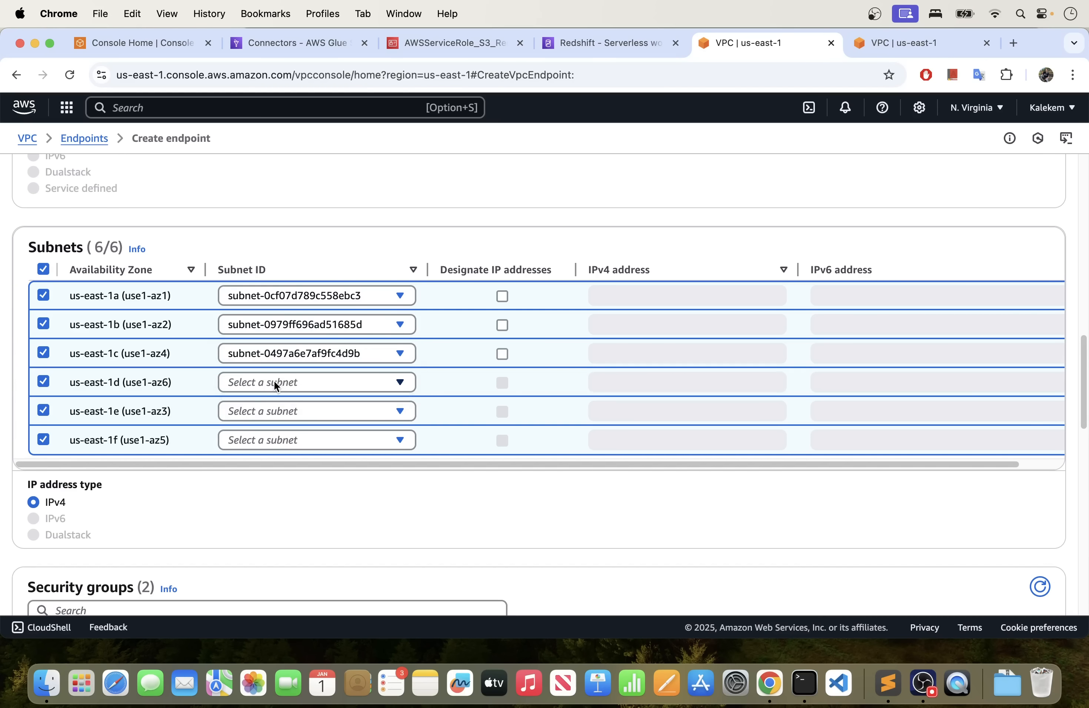
left_click(274, 385)
left_click(272, 407)
left_click(272, 411)
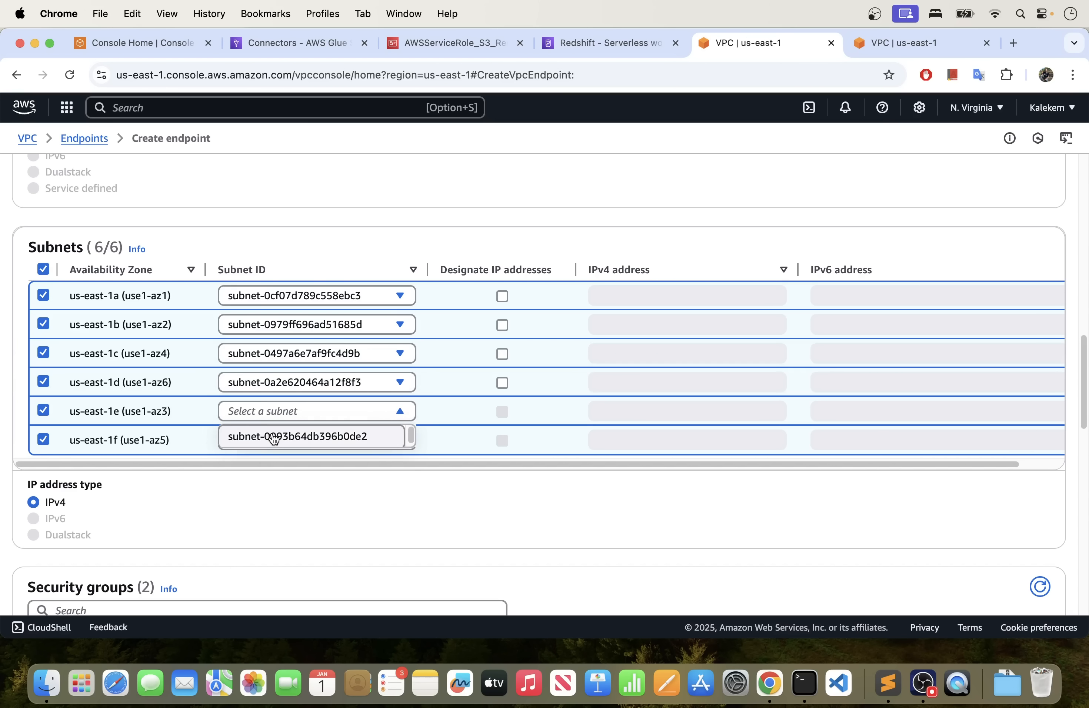
left_click(274, 440)
left_click(275, 442)
left_click(260, 463)
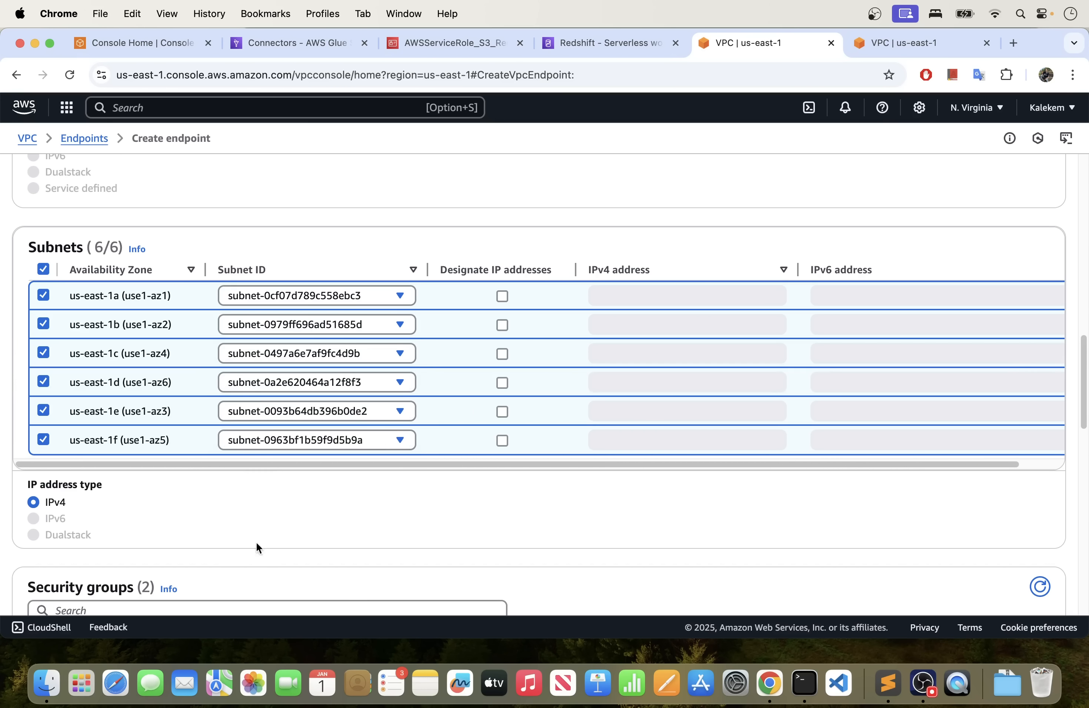
Check the subnets listed in the Redshift Serverless workgroup's network and security settings.
left_click(584, 46)
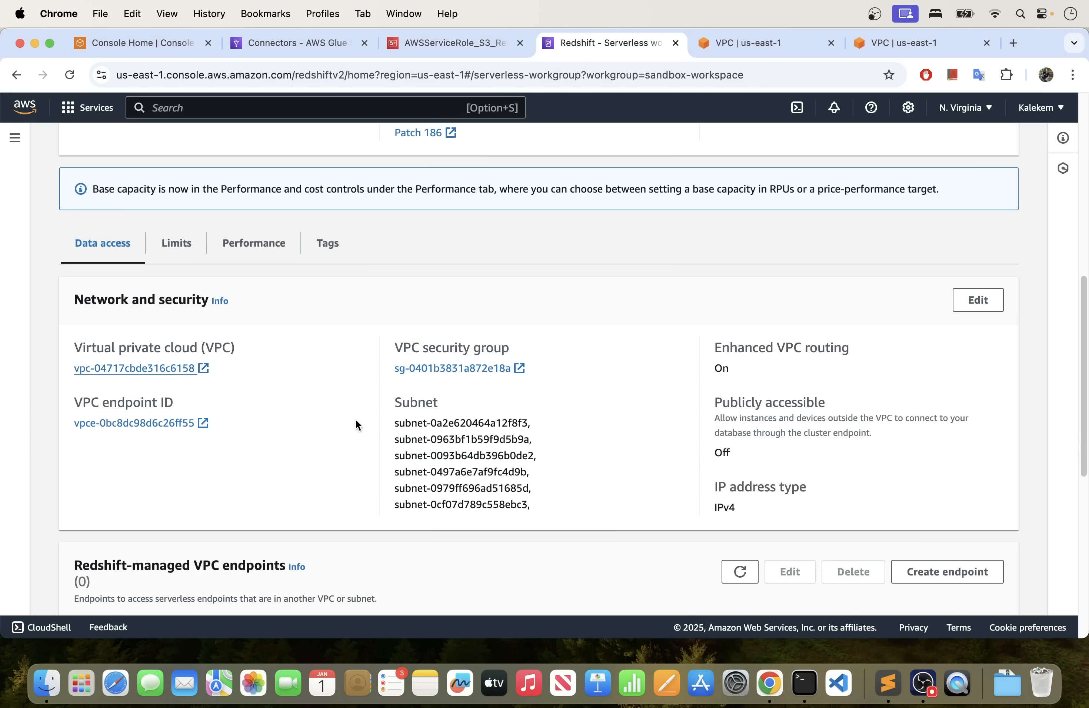
scroll(315, 365, "up", 1)
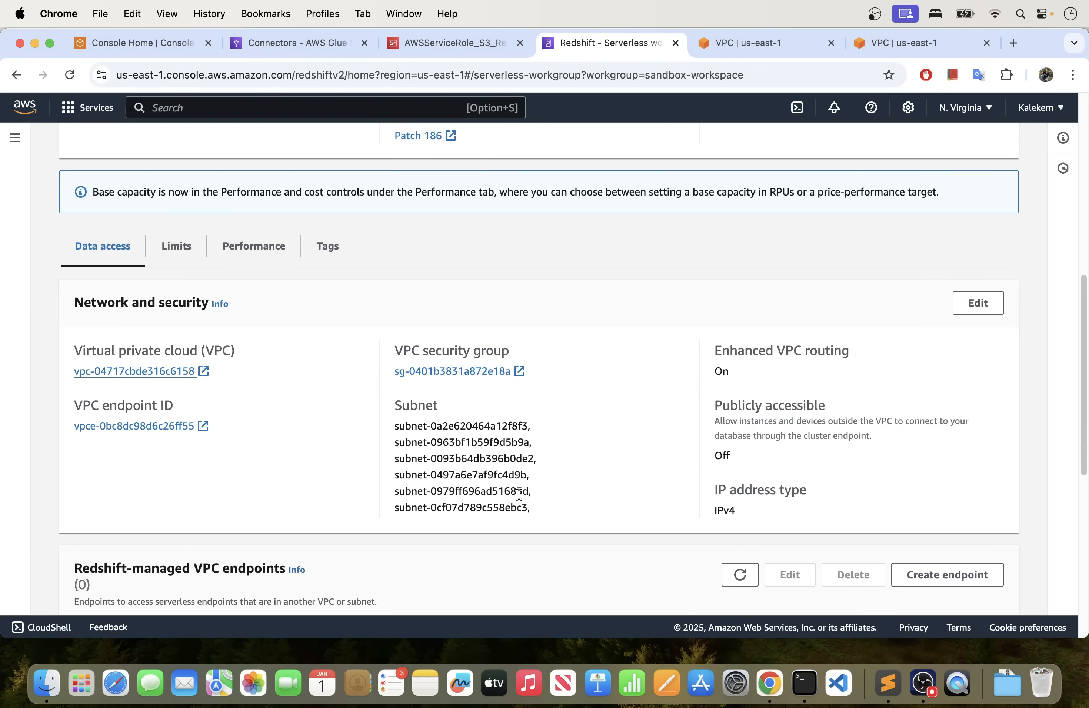
left_click_drag(532, 510, 469, 411)
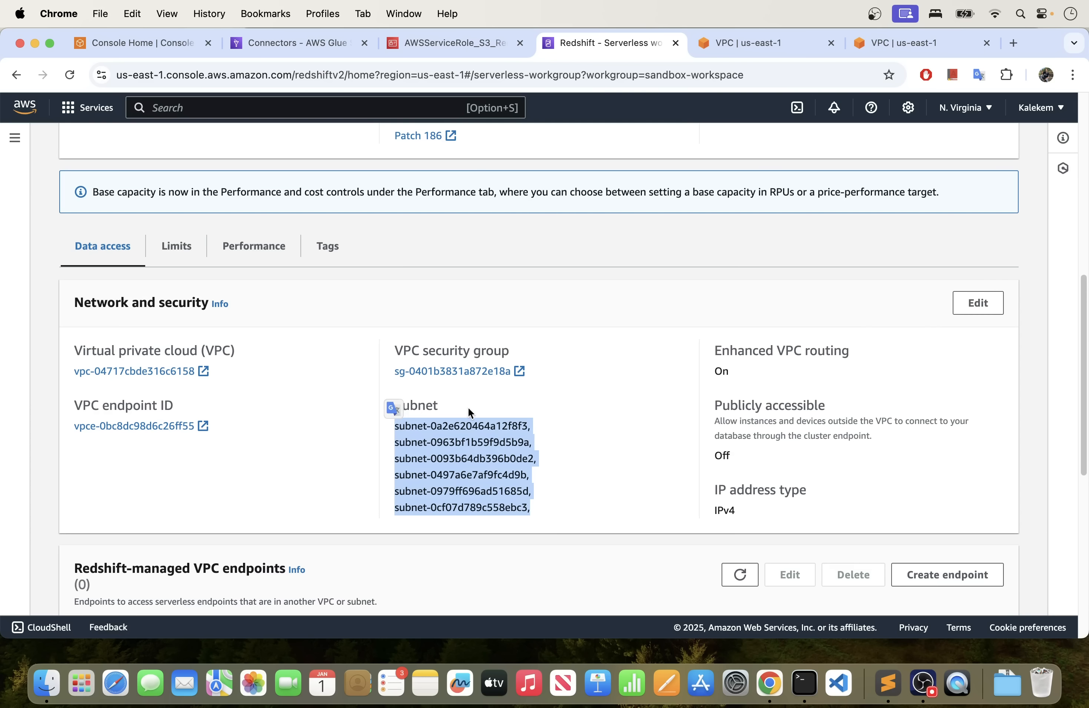
left_click(439, 408)
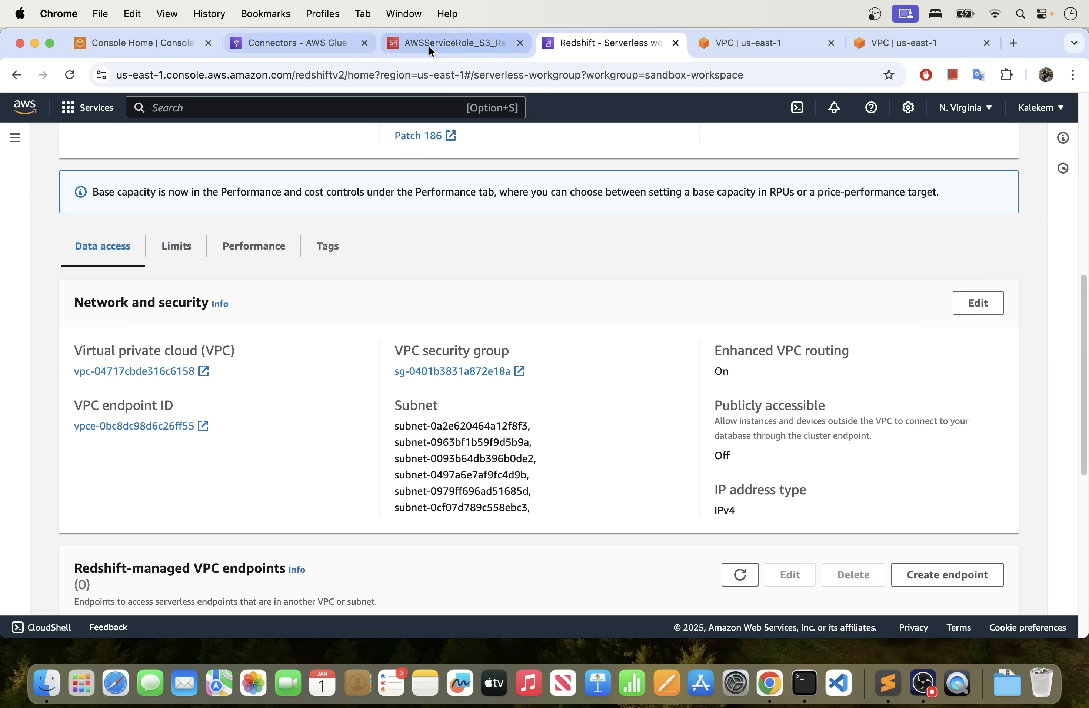
left_click(457, 43)
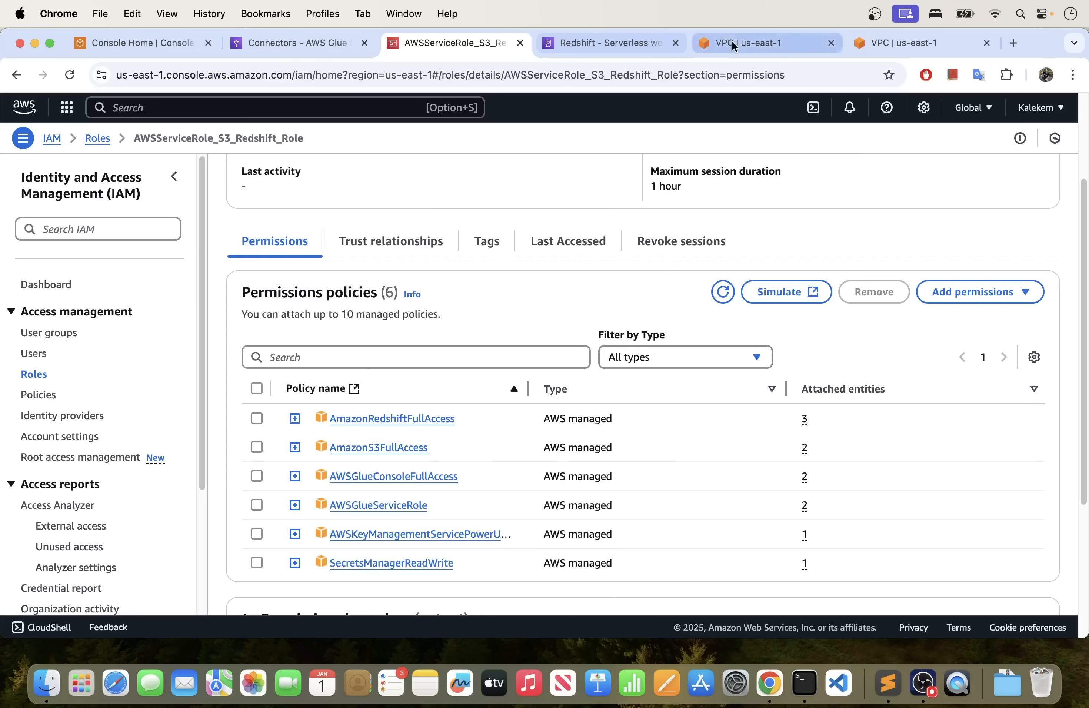
Return to the Redshift endpoint form and select the my-redshift-sandbox-sg security group.
left_click(756, 42)
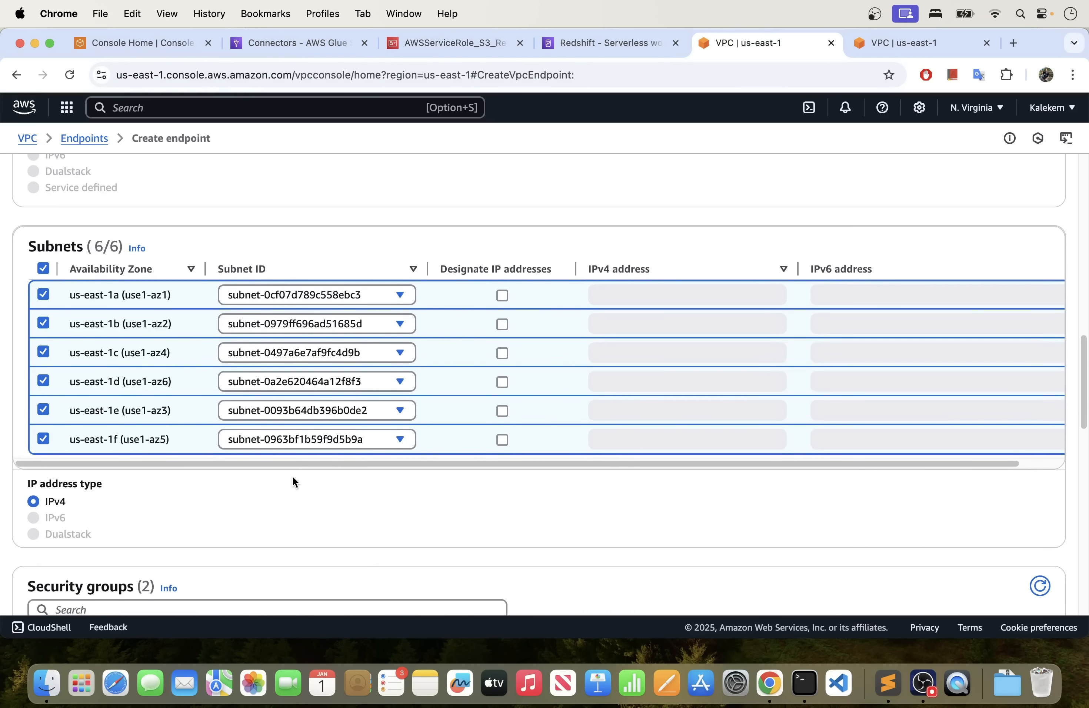
scroll(294, 481, "down", 5)
scroll(283, 474, "down", 1)
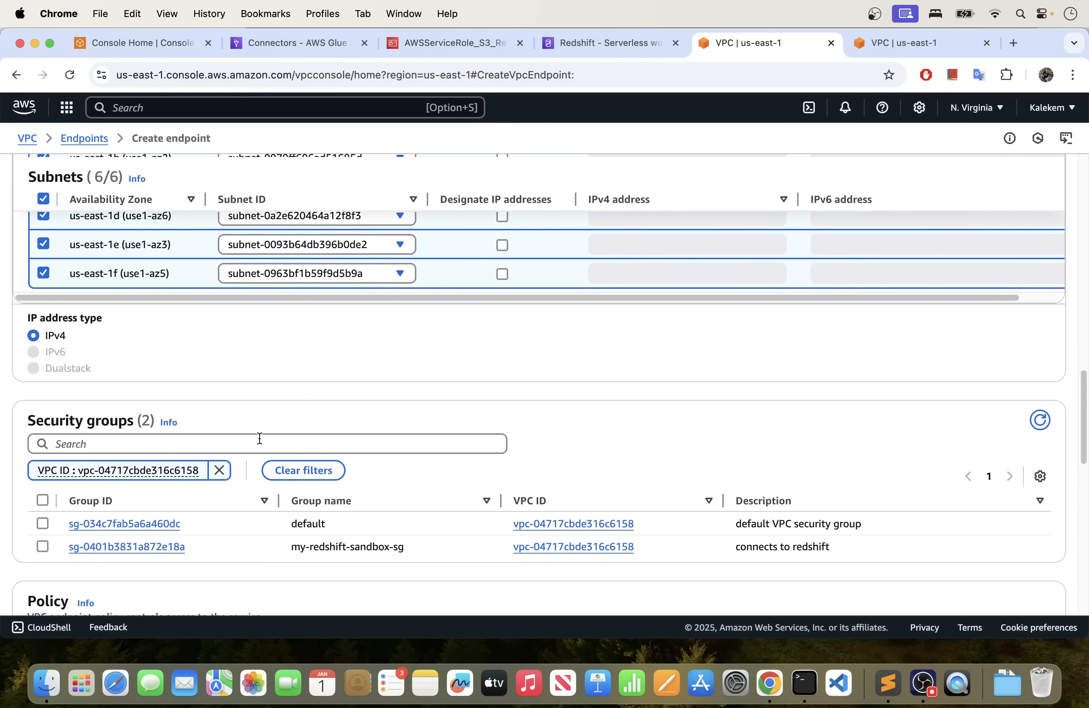
scroll(88, 482, "down", 2)
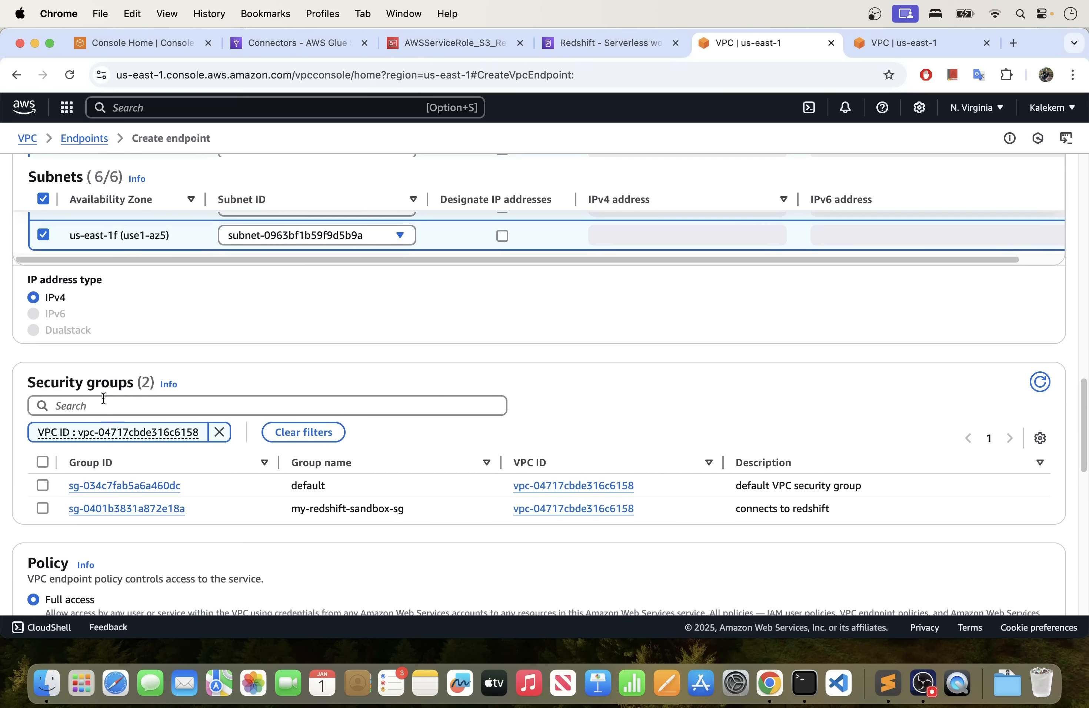
left_click(43, 509)
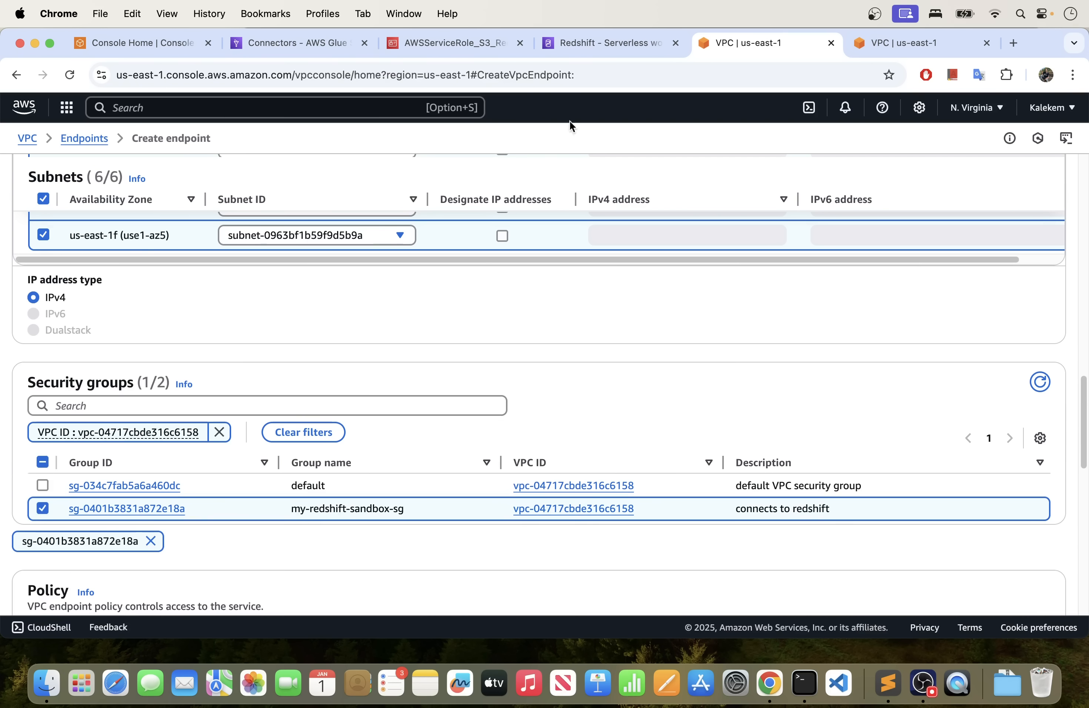
Open the Redshift workgroup's VPC security group from its network settings and examine its full name and ID.
left_click(566, 43)
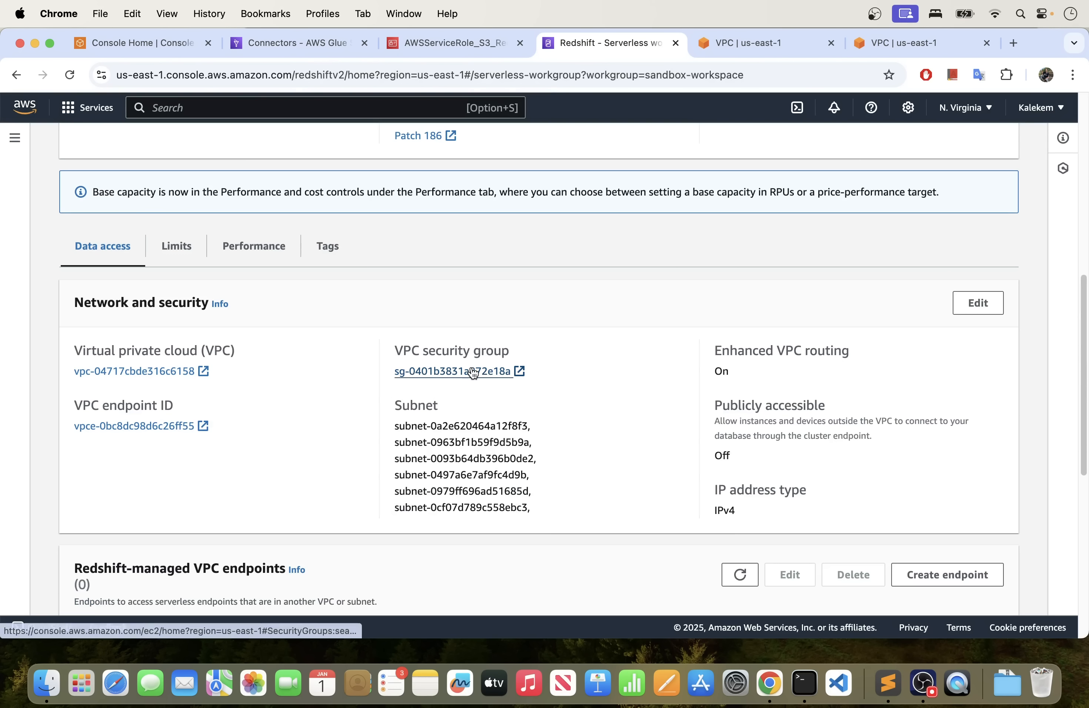
left_click(452, 372)
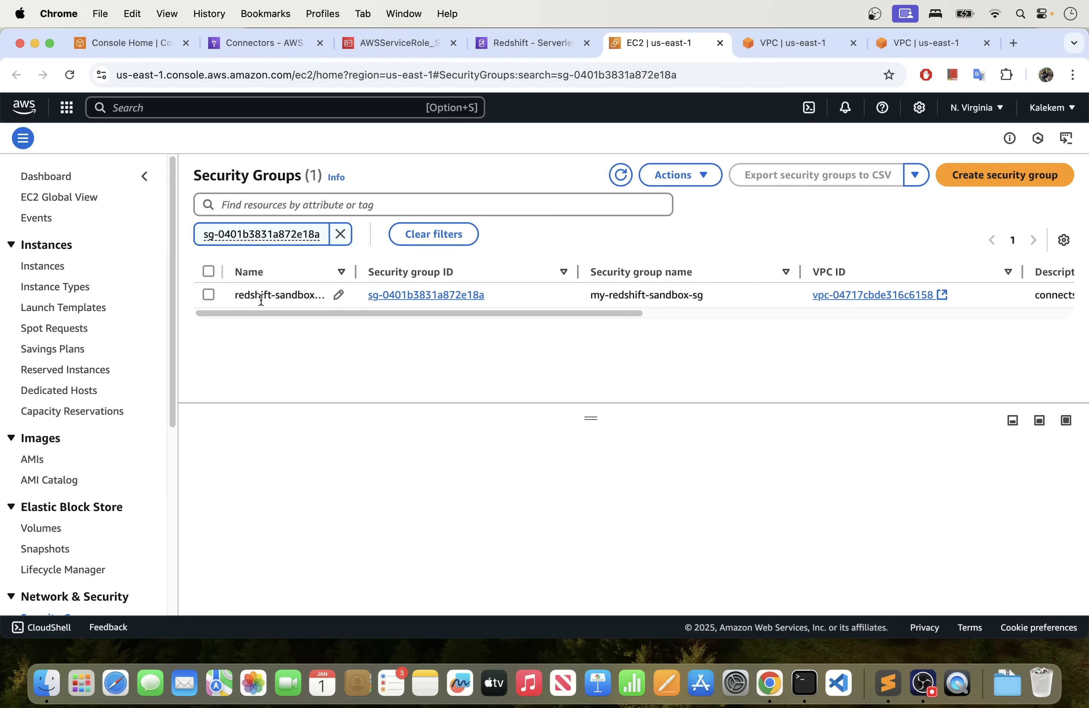
left_click_drag(357, 272, 389, 272)
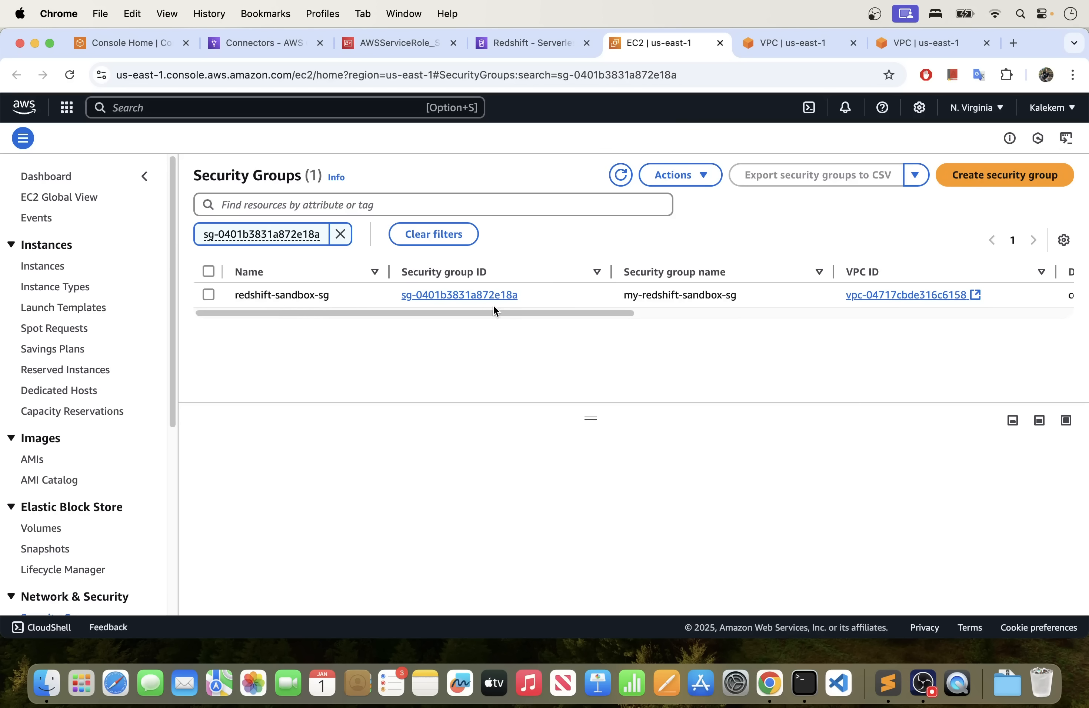
left_click(537, 40)
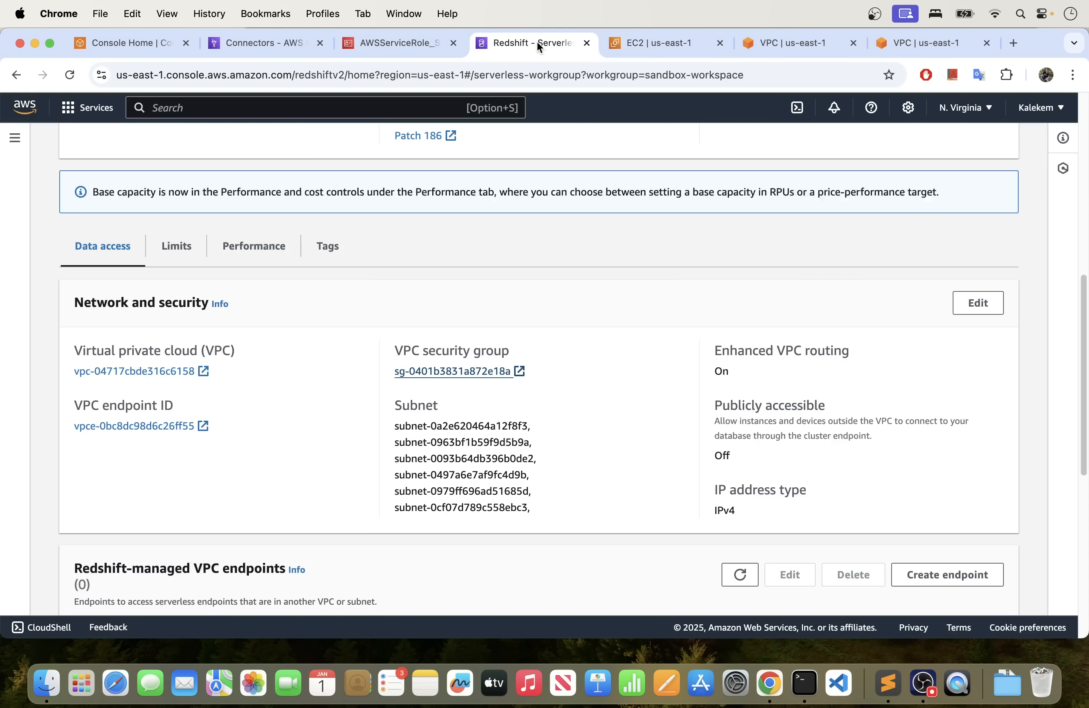
left_click(401, 45)
left_click(270, 42)
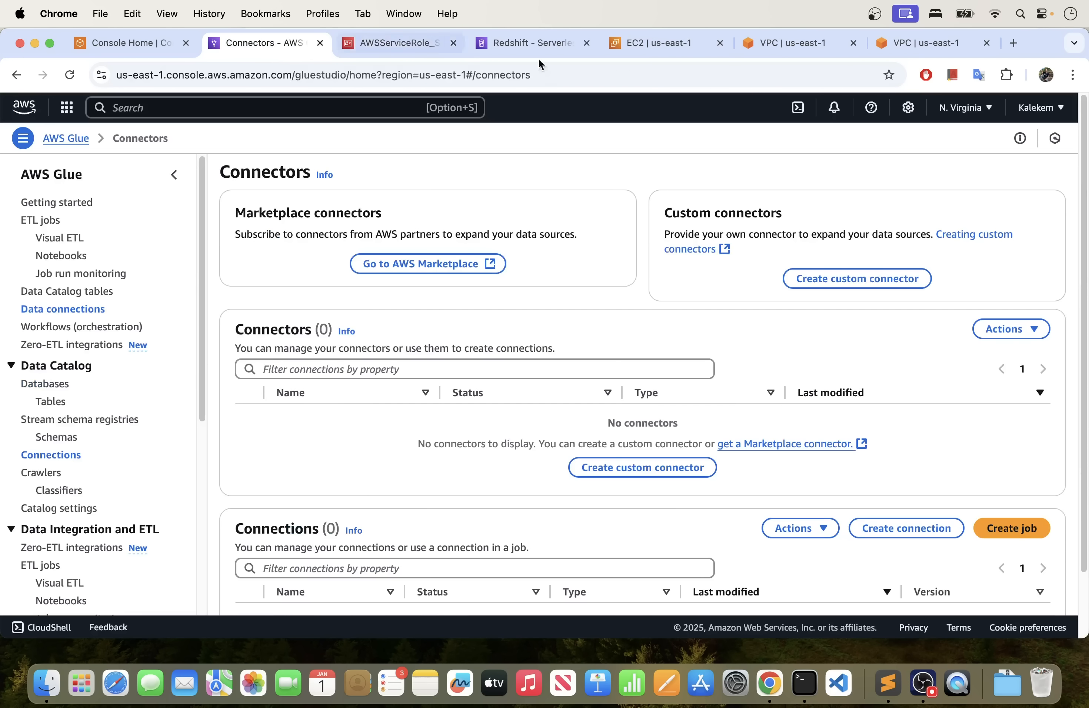
Go back to the Redshift endpoint form and create the endpoint with the Full access policy.
left_click(777, 49)
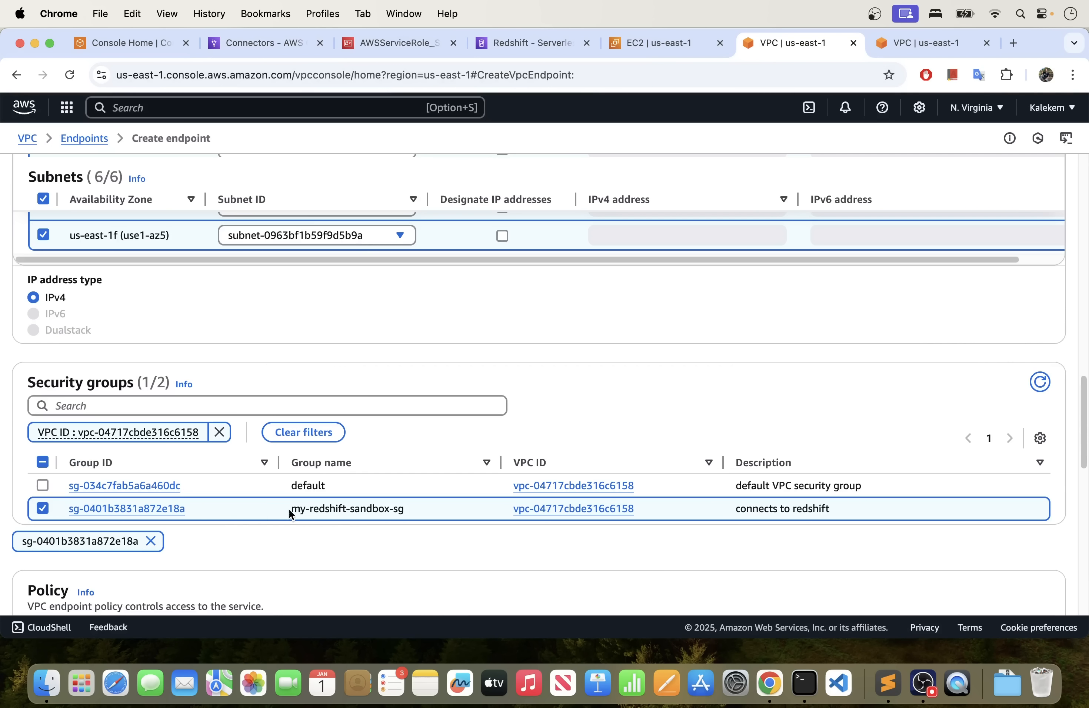
scroll(340, 532, "down", 5)
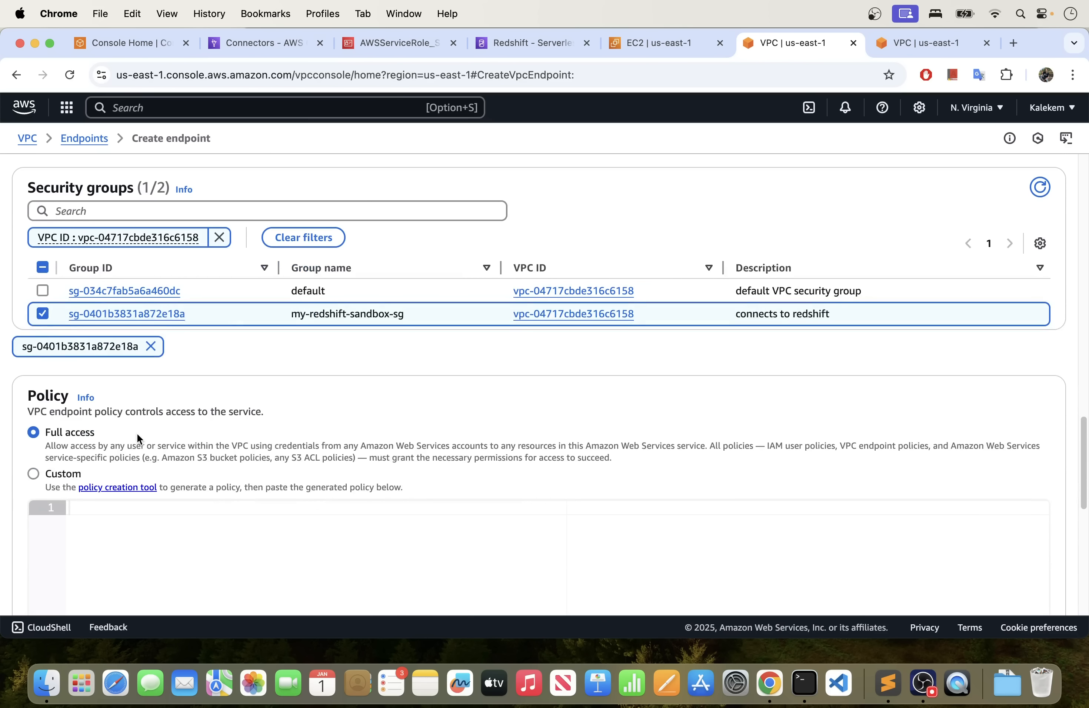
scroll(137, 438, "down", 12)
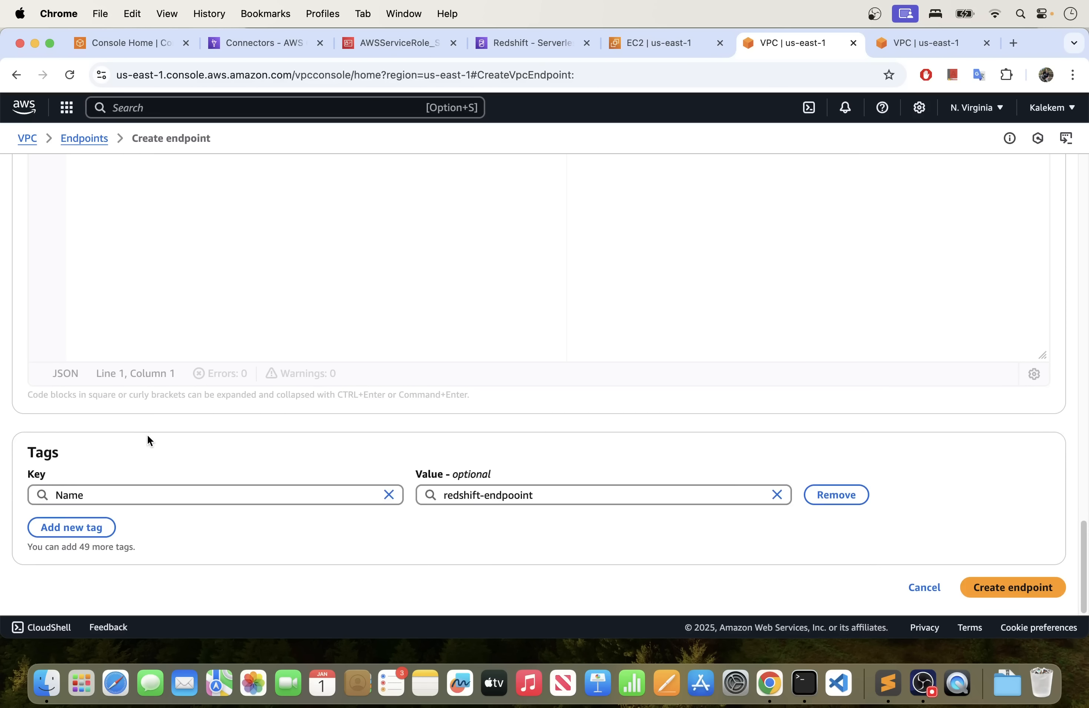
left_click(1032, 598)
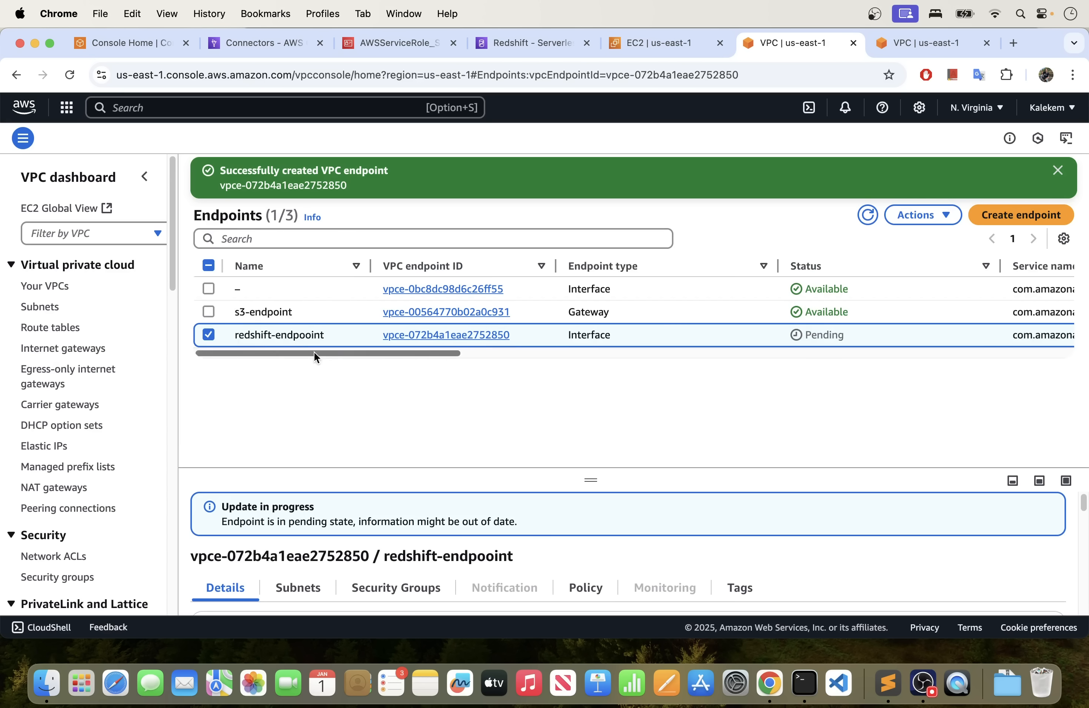
Correct the name of the newly created Redshift endpoint to redshift-endpoint.
left_click(332, 336)
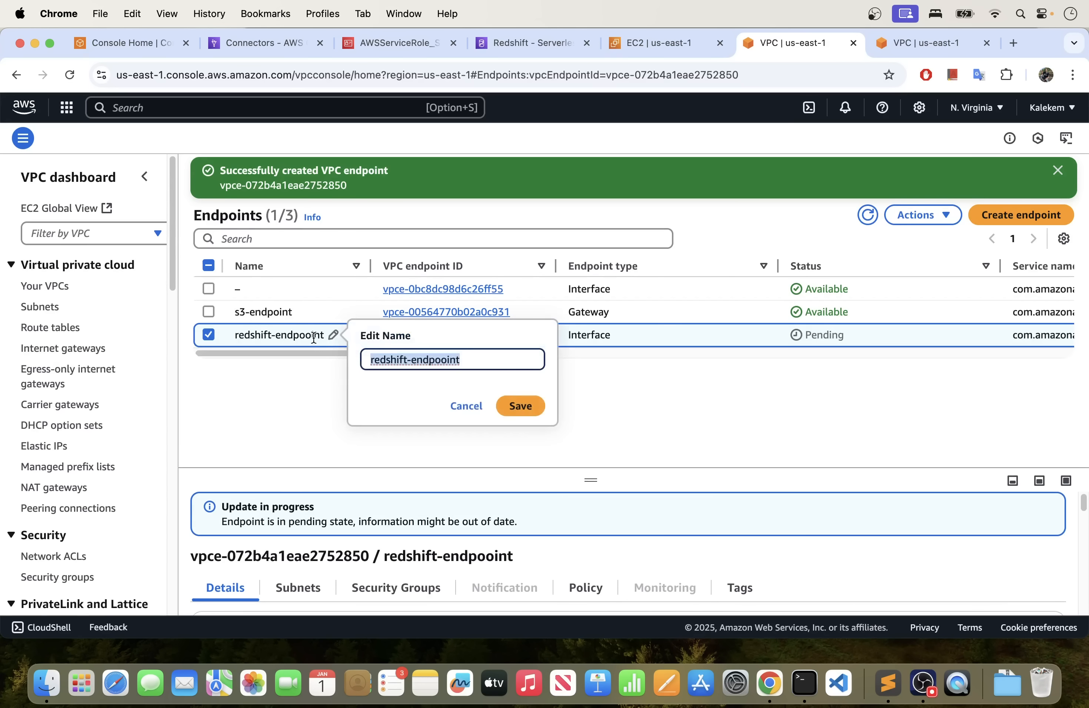
left_click(448, 362)
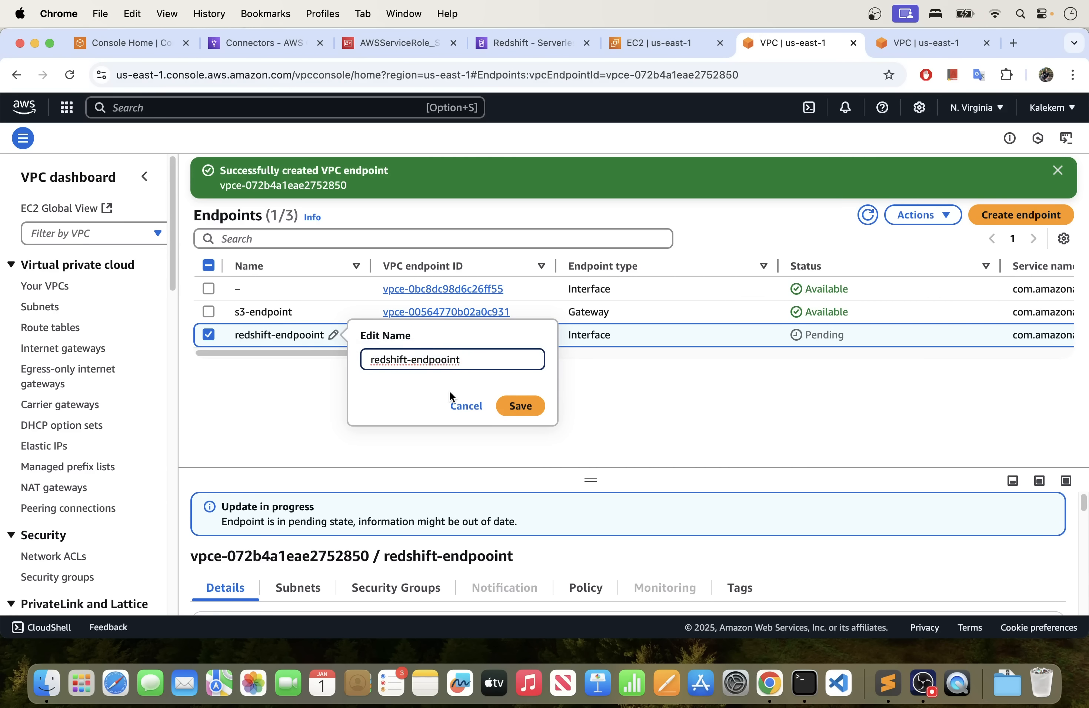
key("BackSpace")
left_click(519, 406)
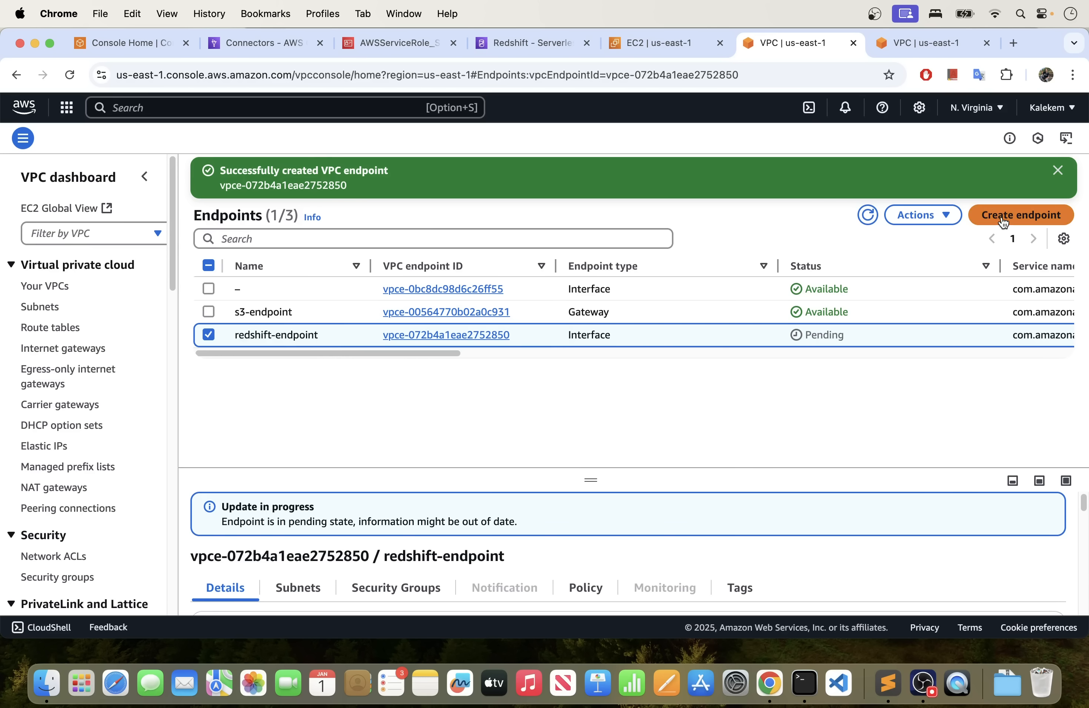
Start creating another VPC endpoint with the name tag secret-manager-endpoint.
left_click(1004, 223)
left_click(127, 297)
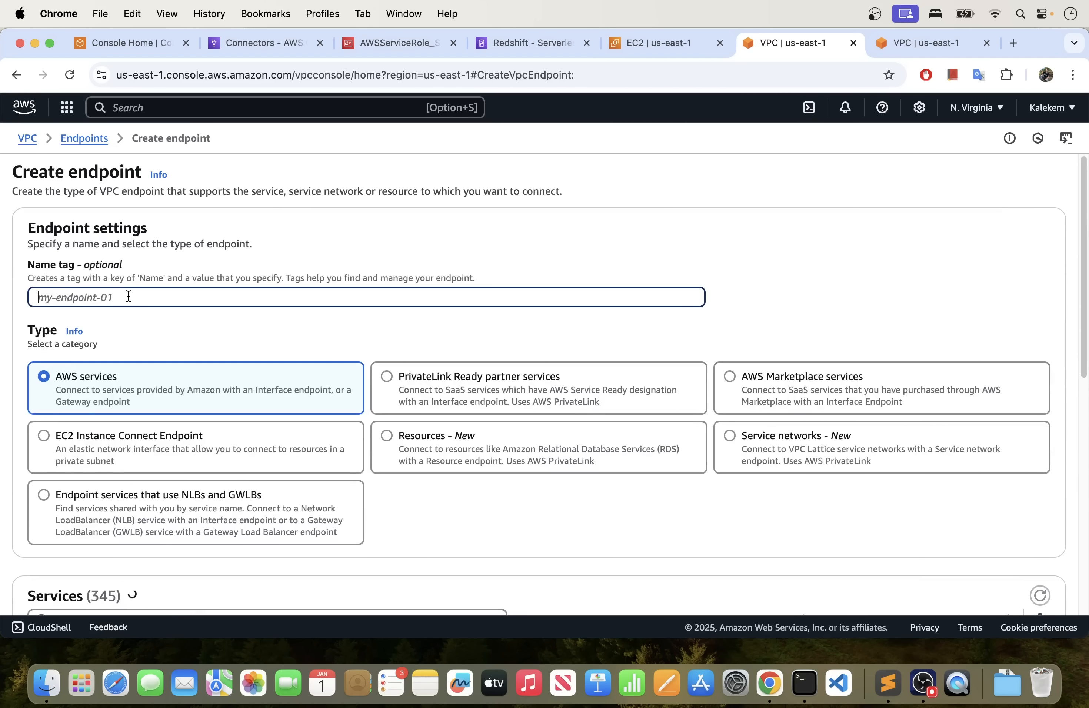
type("secret-manager-endpoint")
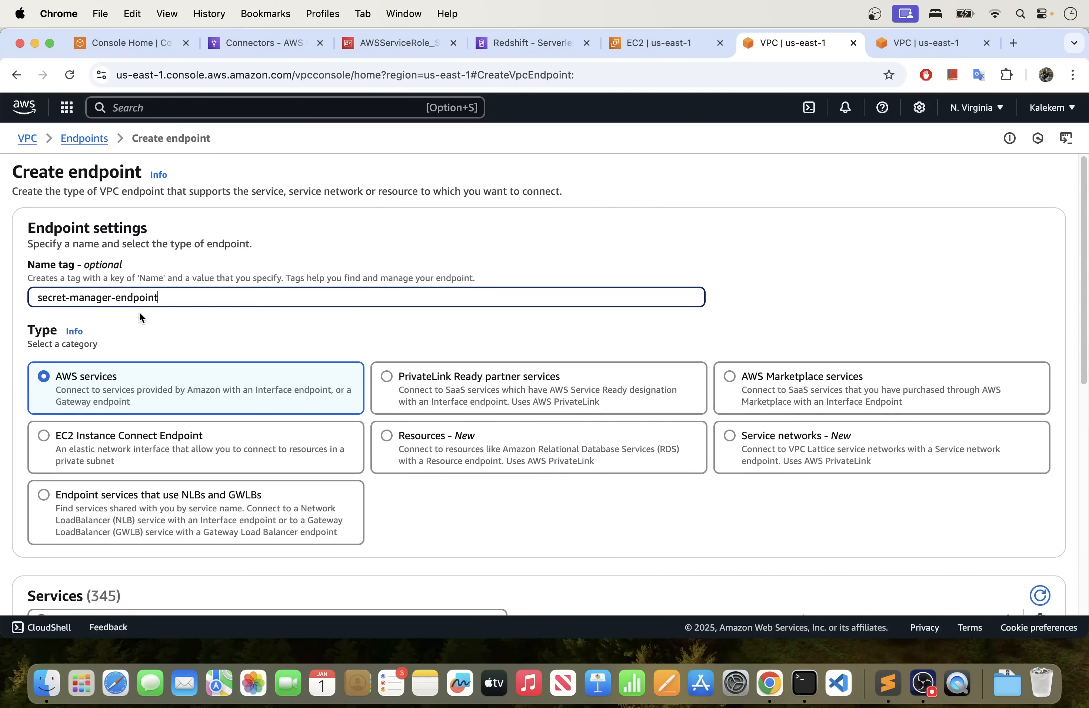
Filter the AWS services by "secret" and select com.amazonaws.us-east-1.secretsmanager for the endpoint.
scroll(139, 312, "down", 10)
scroll(139, 313, "up", 8)
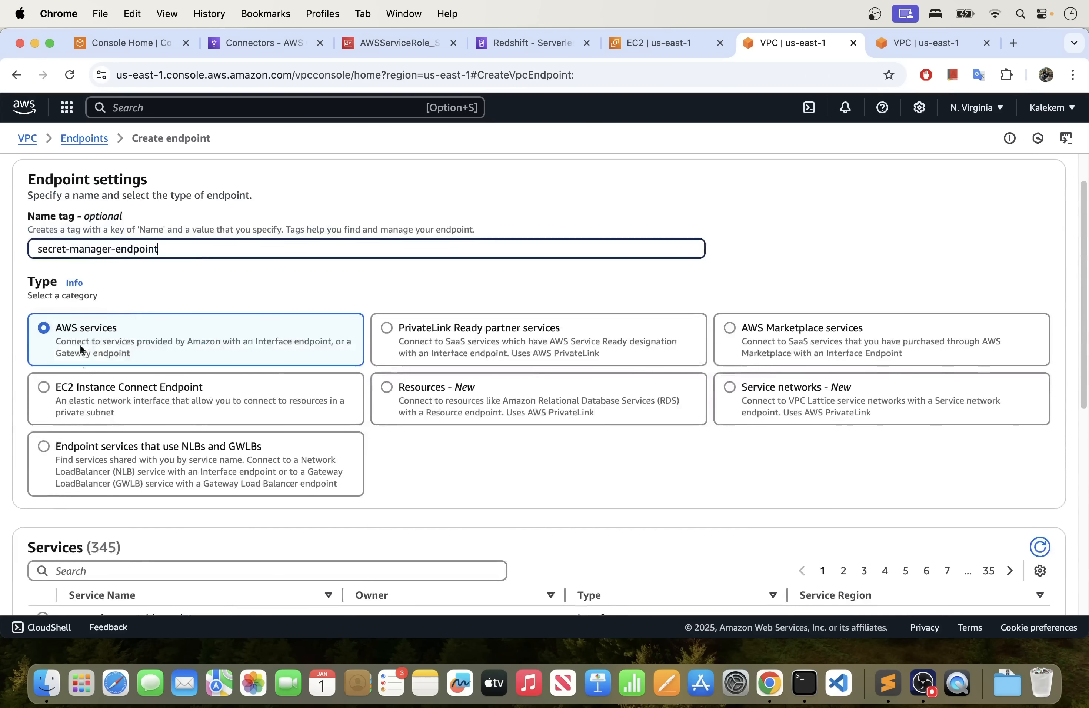
scroll(137, 547, "down", 3)
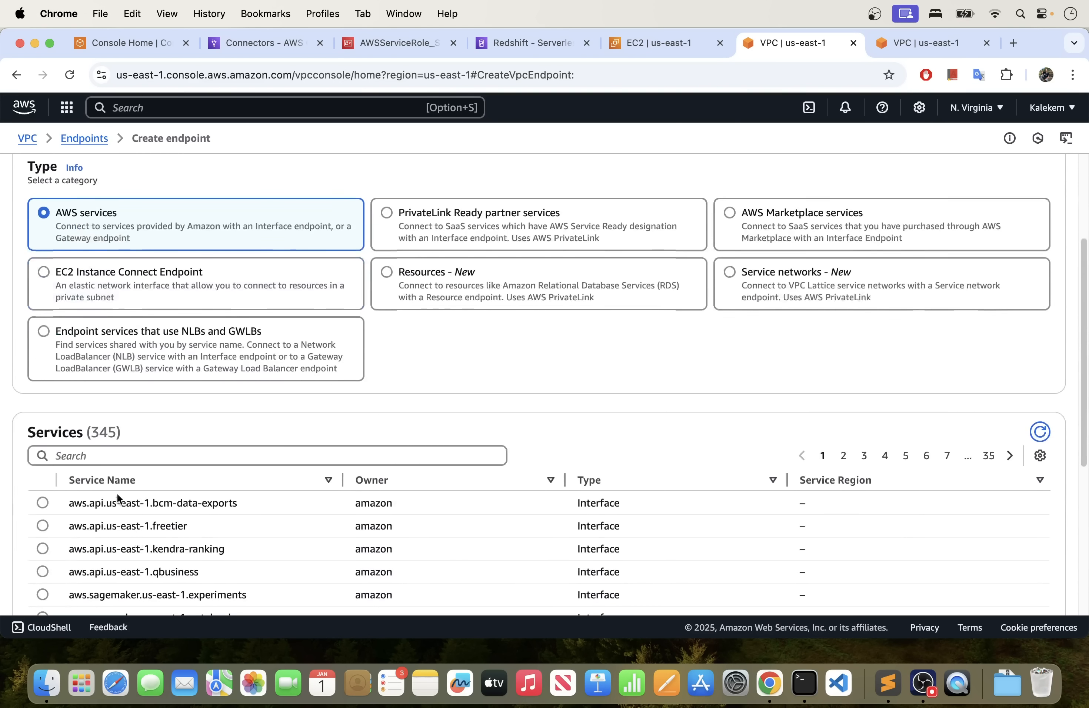
left_click(124, 454)
type("secret")
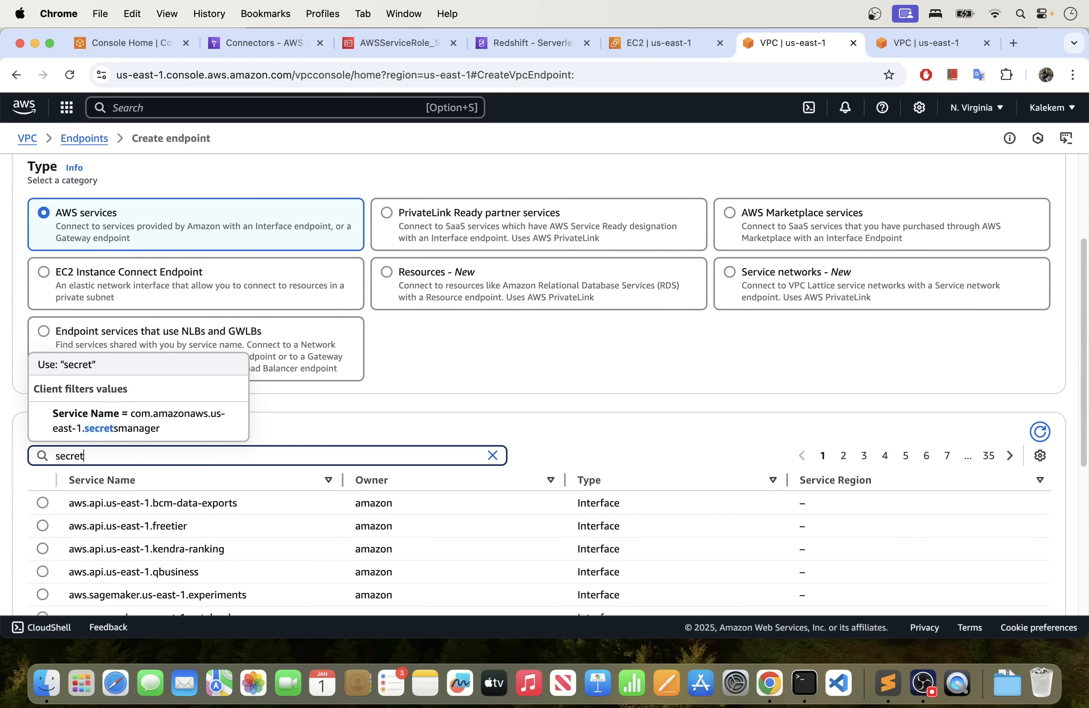
left_click(136, 416)
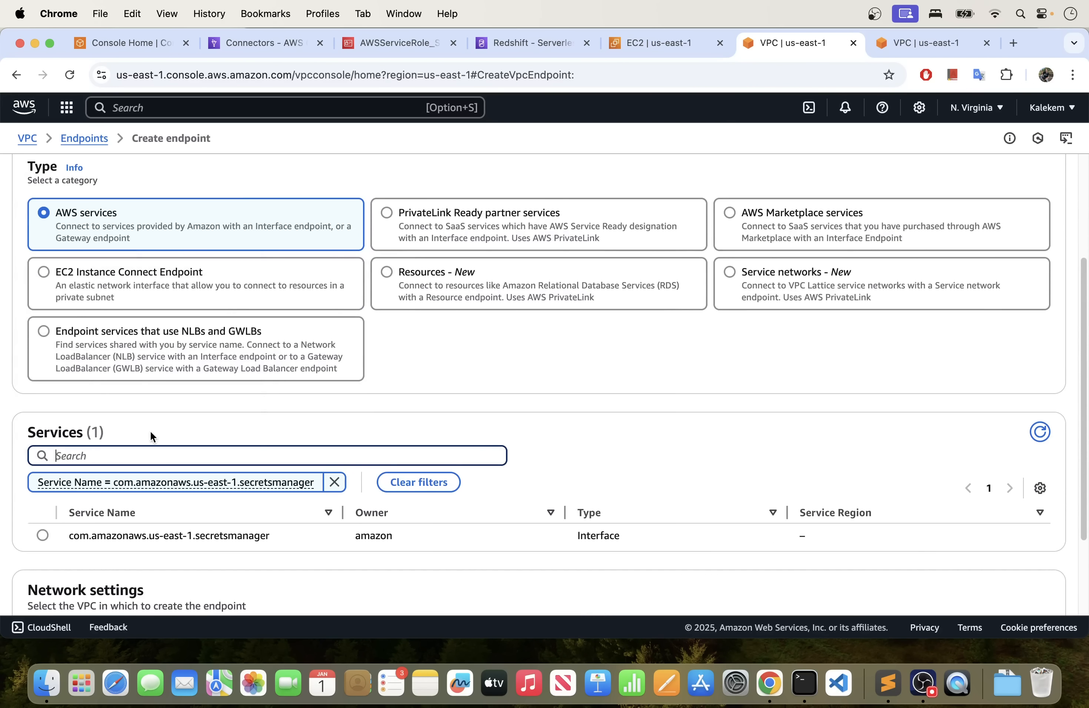
scroll(150, 430, "down", 2)
scroll(166, 433, "down", 1)
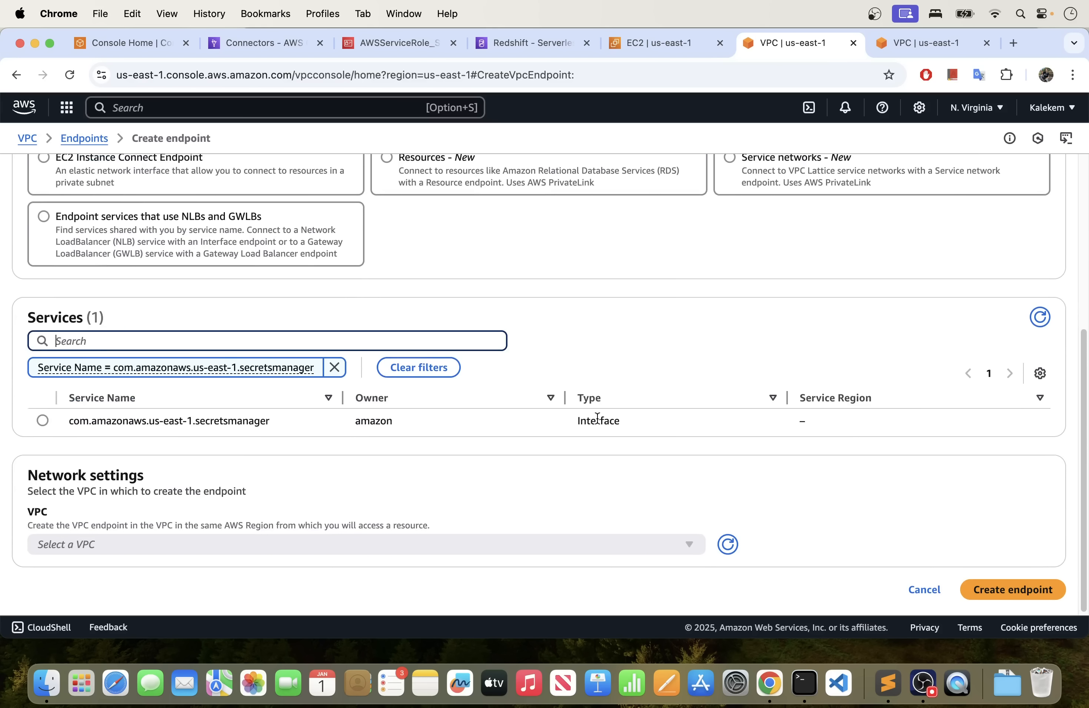
left_click(46, 418)
Set the default VPC as the network for the Secrets Manager endpoint.
scroll(286, 501, "down", 5)
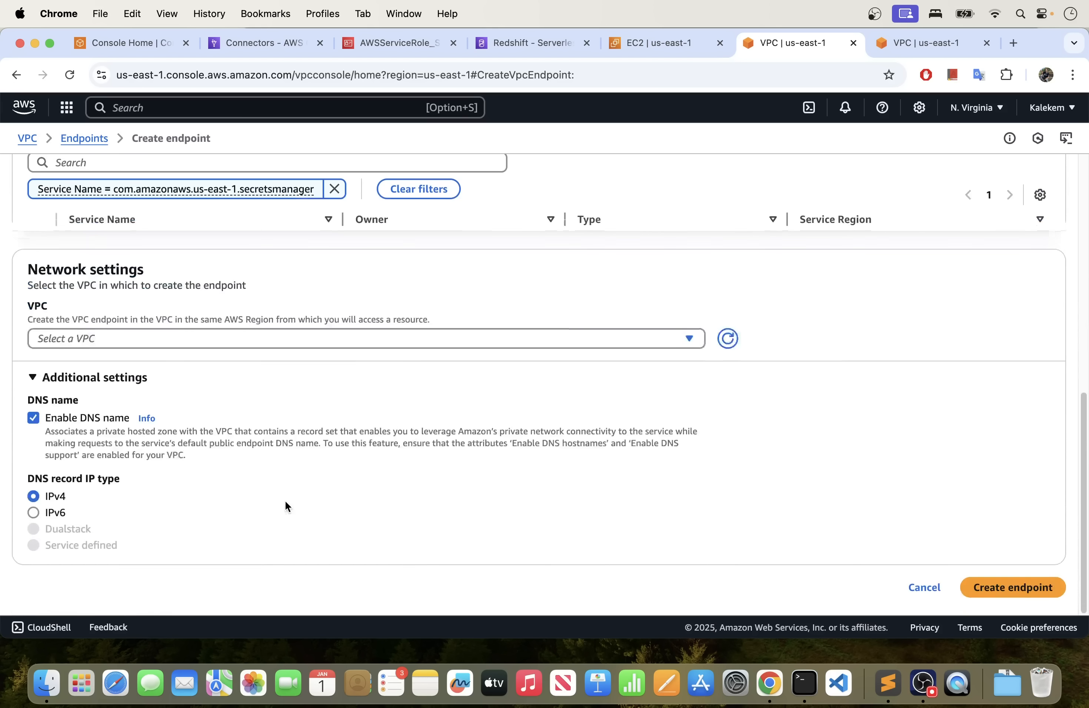
left_click(137, 345)
left_click(94, 393)
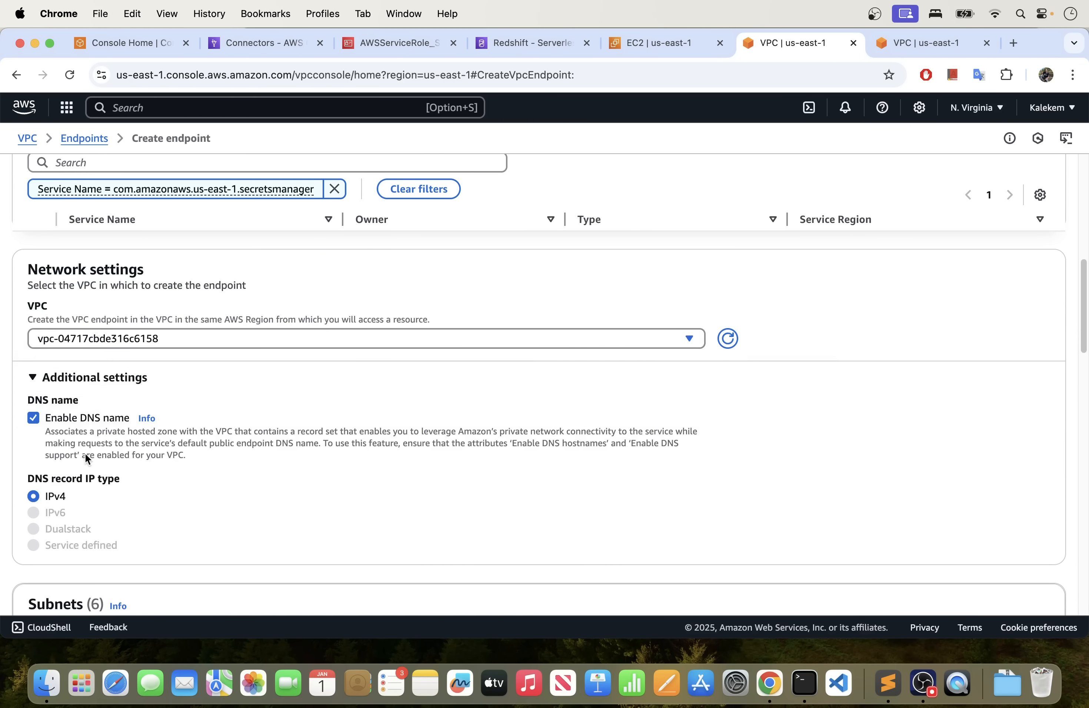
Include all six availability zones, us-east-1a to us-east-1f, in the Secrets Manager endpoint and assign each zone its available subnet.
scroll(86, 452, "down", 3)
scroll(73, 371, "down", 5)
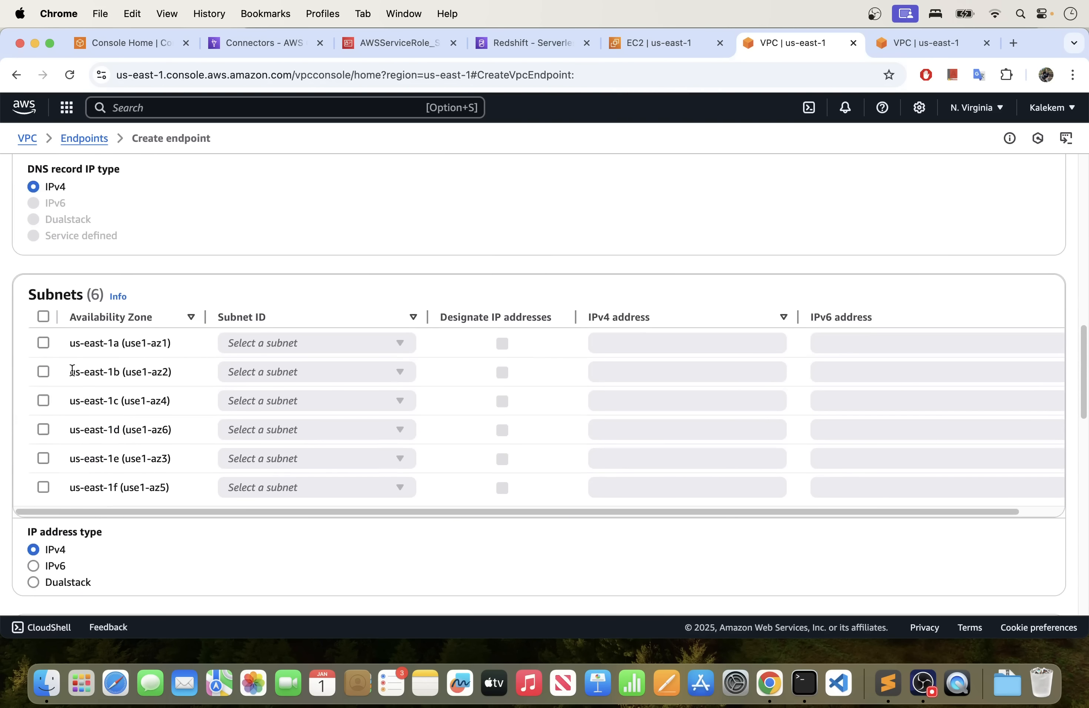
left_click(44, 318)
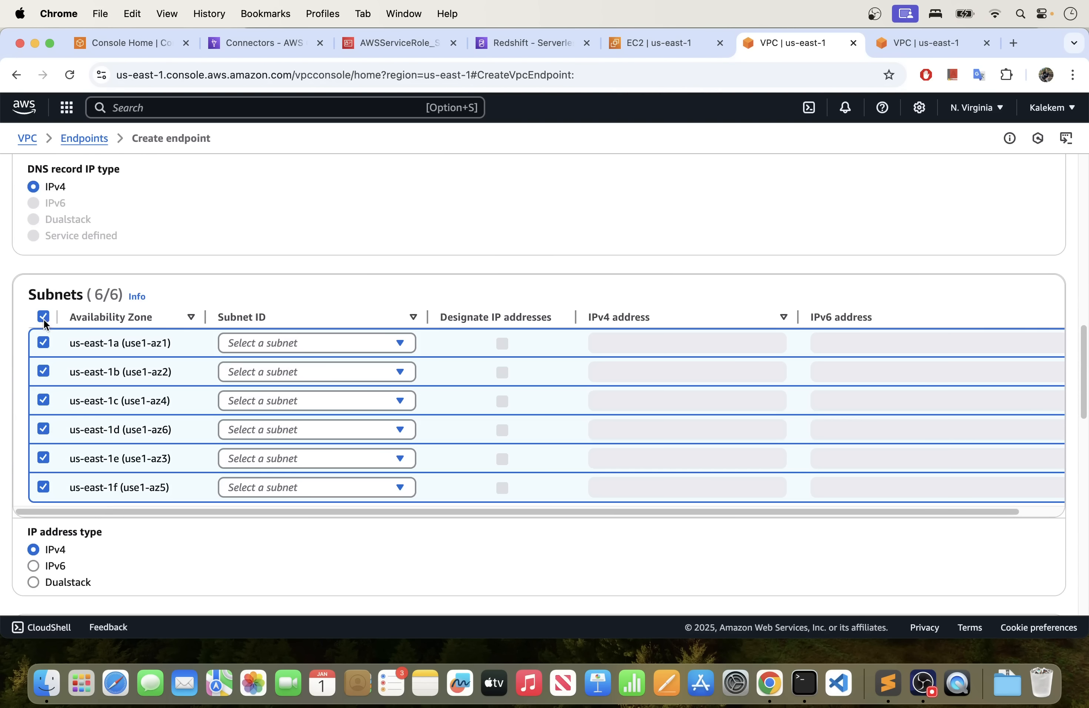
left_click(286, 345)
left_click(280, 376)
left_click(281, 378)
left_click(276, 405)
left_click(275, 402)
left_click(263, 431)
left_click(263, 434)
left_click(261, 452)
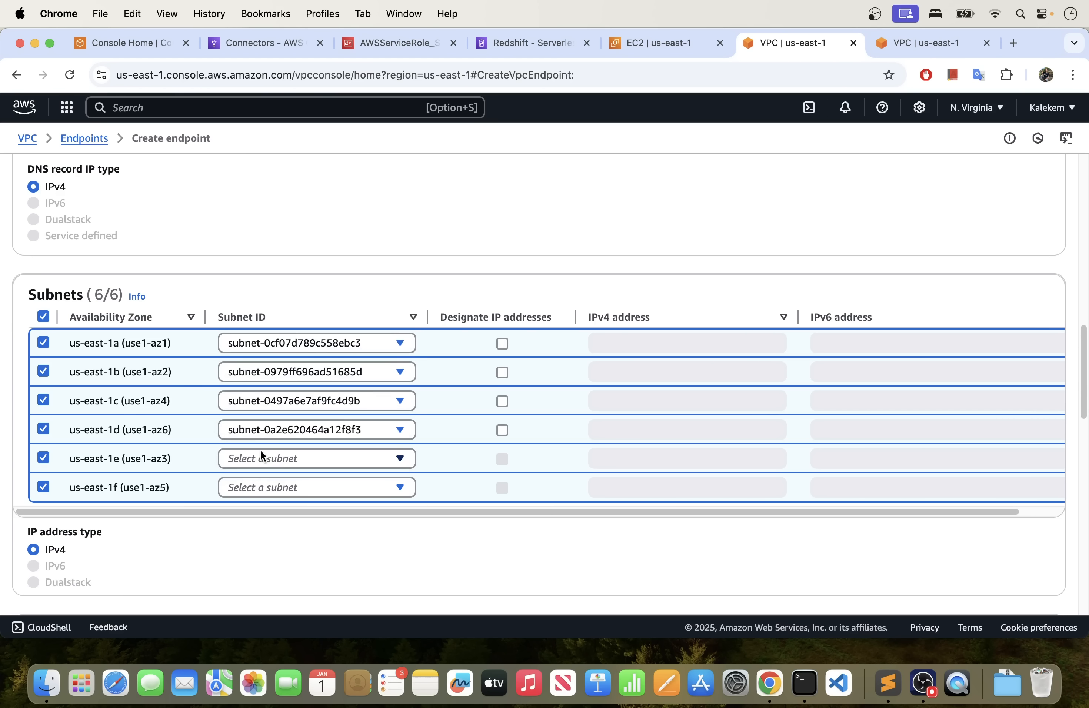
left_click(265, 458)
left_click(258, 481)
left_click(261, 489)
left_click(248, 511)
Assign the my-redshift-sandbox-sg security group and create the Secrets Manager endpoint with the Full access policy.
scroll(246, 508, "down", 3)
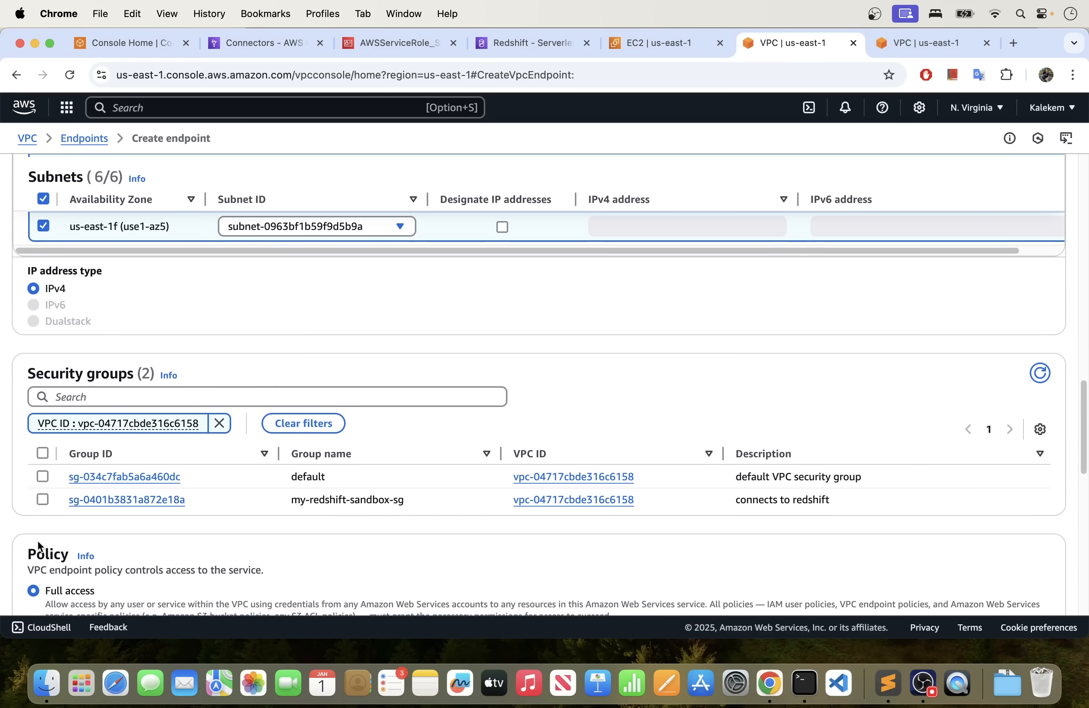
left_click(43, 500)
scroll(273, 521, "down", 4)
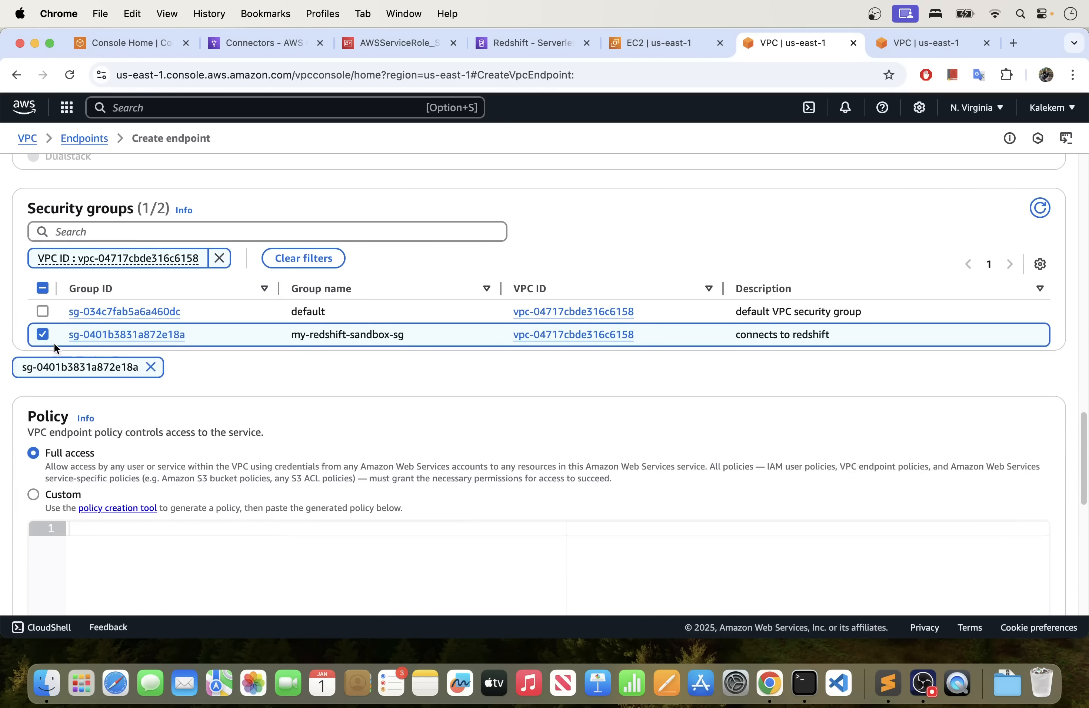
scroll(264, 383, "down", 7)
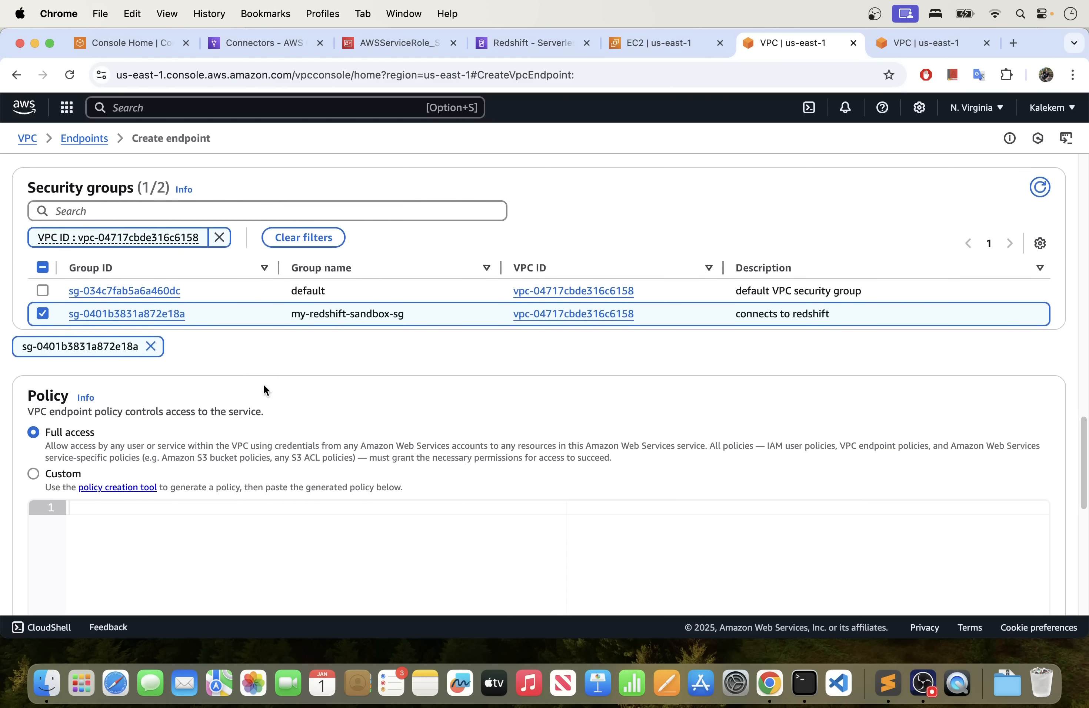
scroll(263, 389, "down", 5)
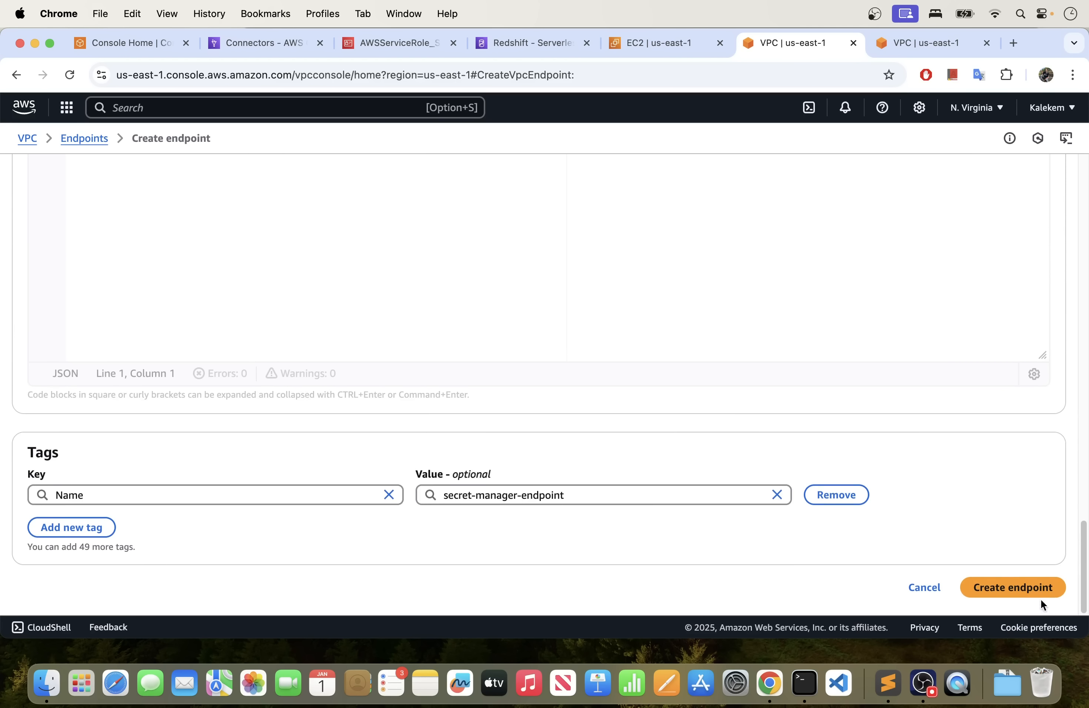
left_click(1012, 593)
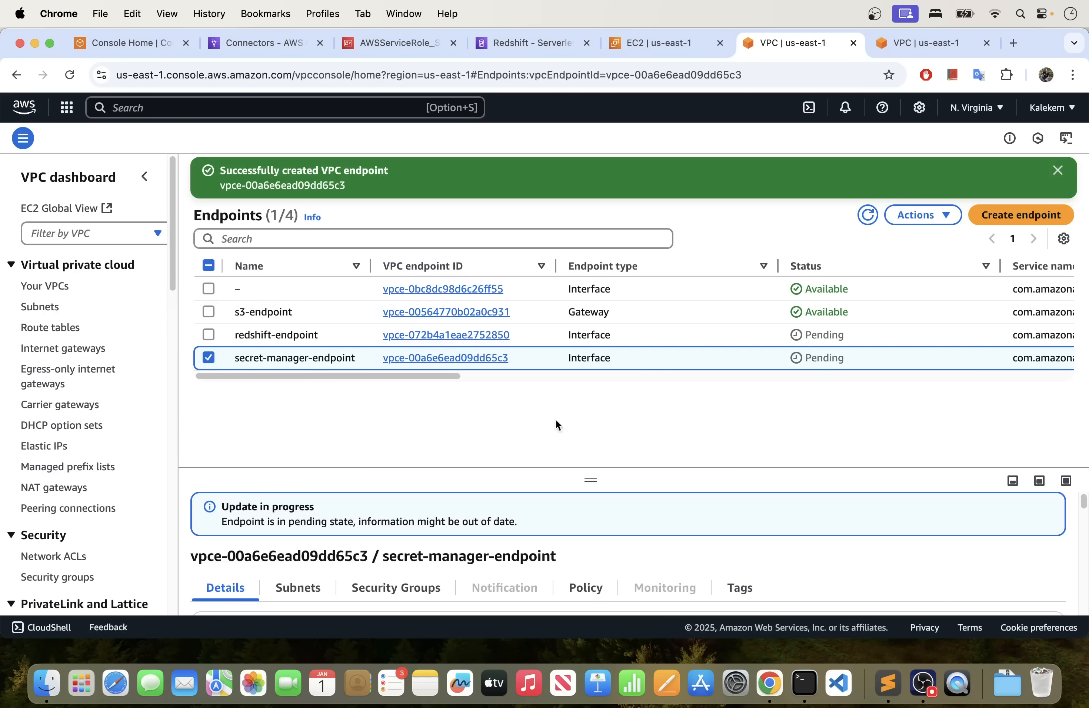
Deselect the new Secrets Manager endpoint and start creating another endpoint with the name tag kms-endpoint.
left_click(217, 358)
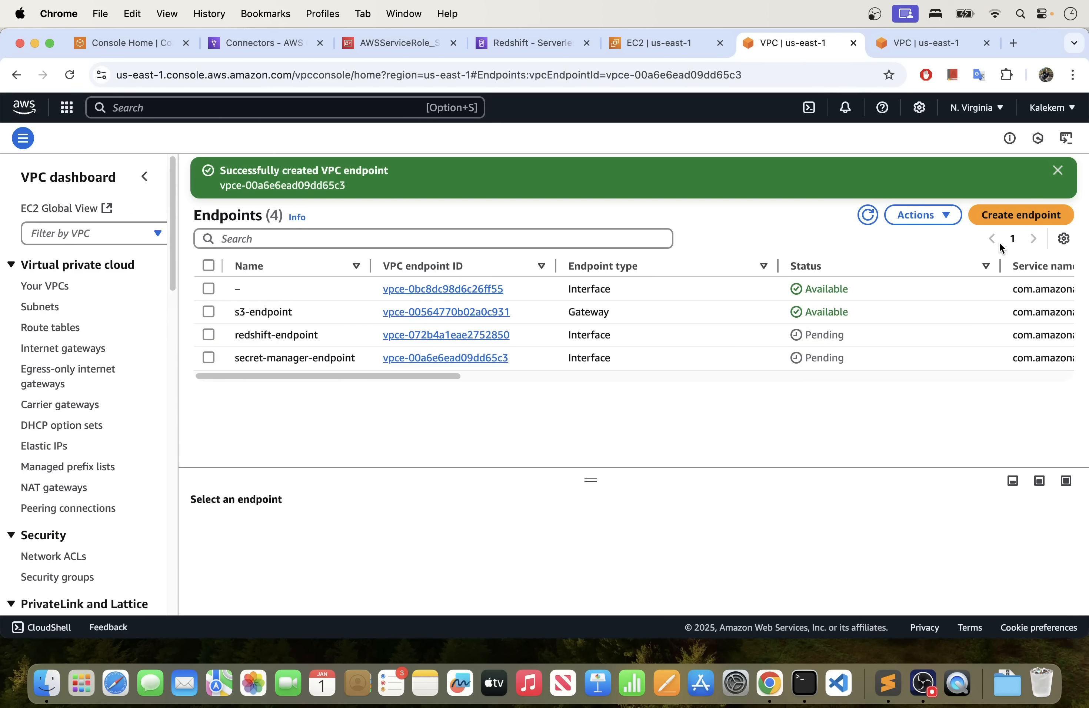
left_click(1001, 221)
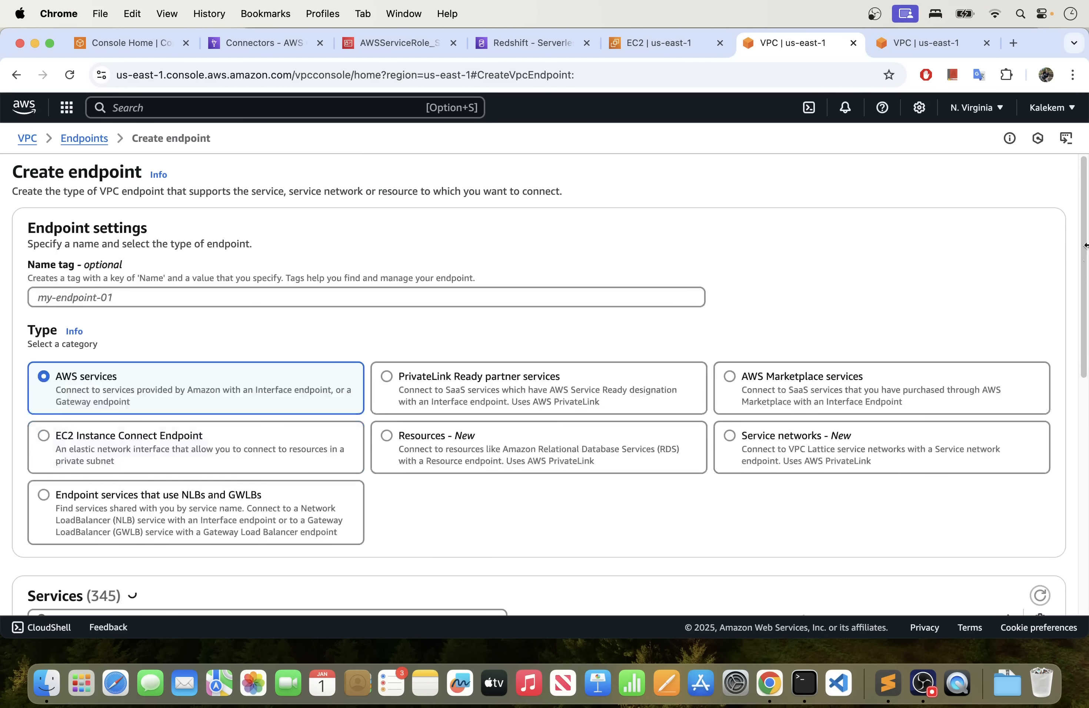
left_click(124, 297)
type("kms")
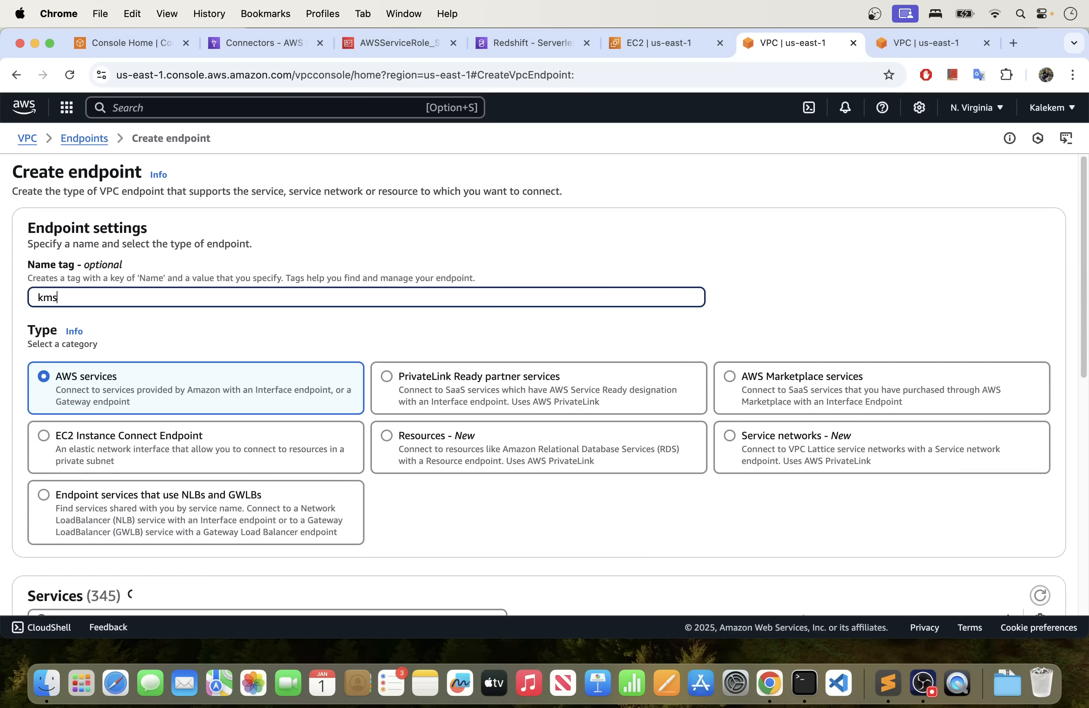
type("-endpoint")
Filter the AWS services by "kms" and select com.amazonaws.us-east-1.kms for the endpoint.
scroll(118, 344, "down", 6)
left_click(122, 355)
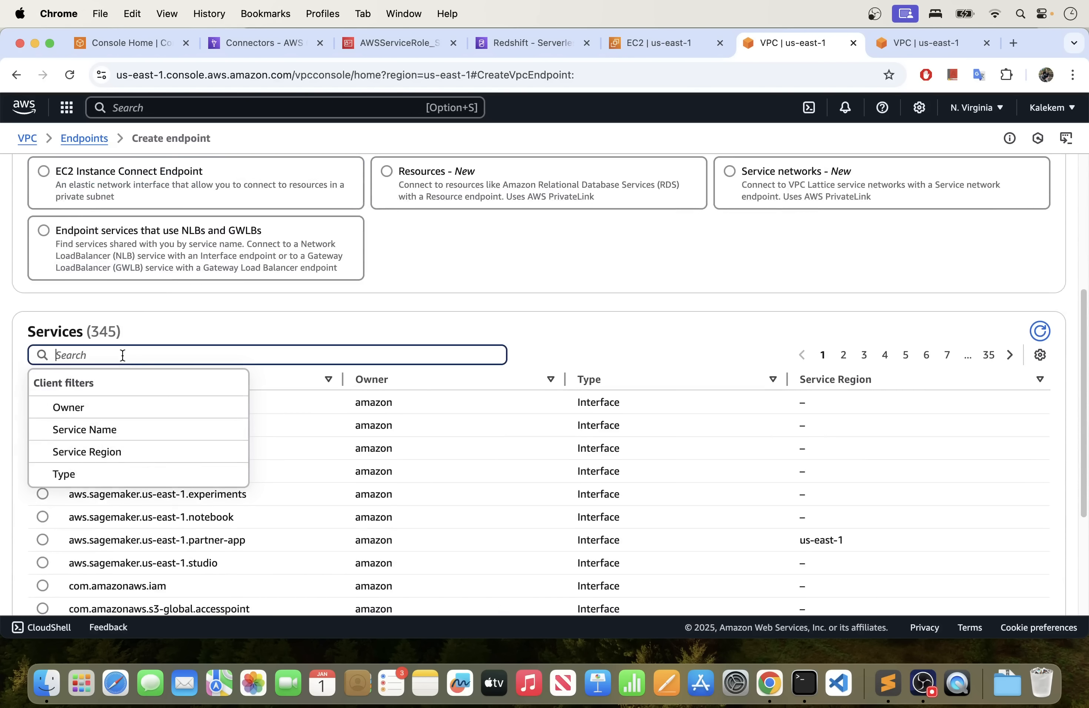
type("kms")
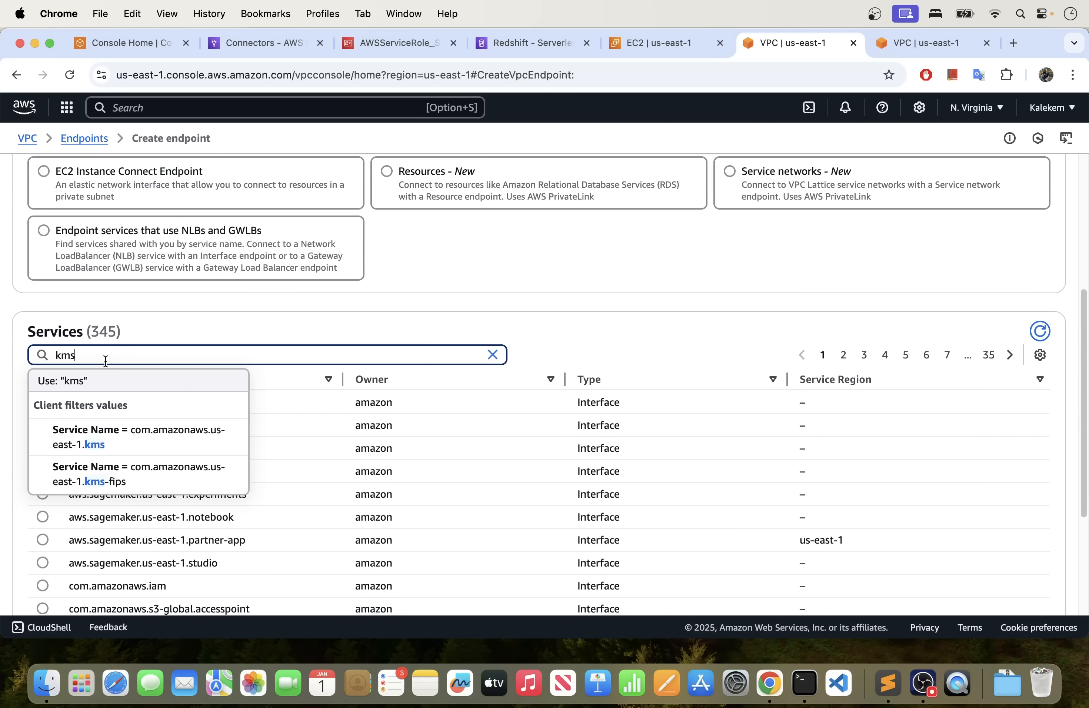
left_click(131, 440)
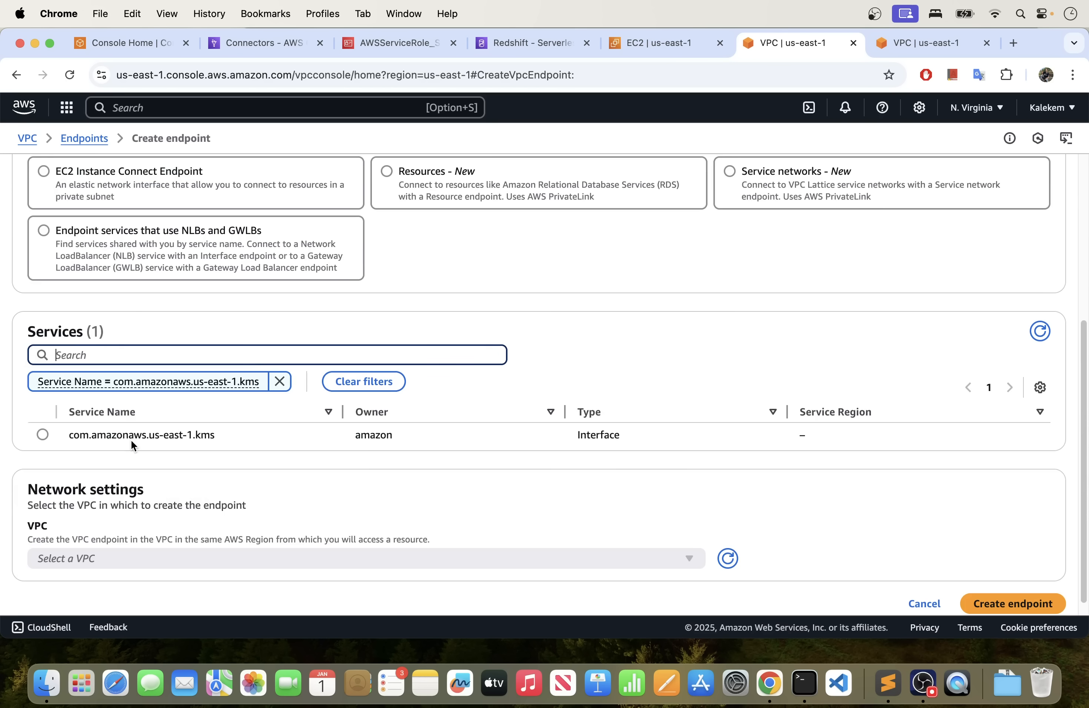
left_click(42, 435)
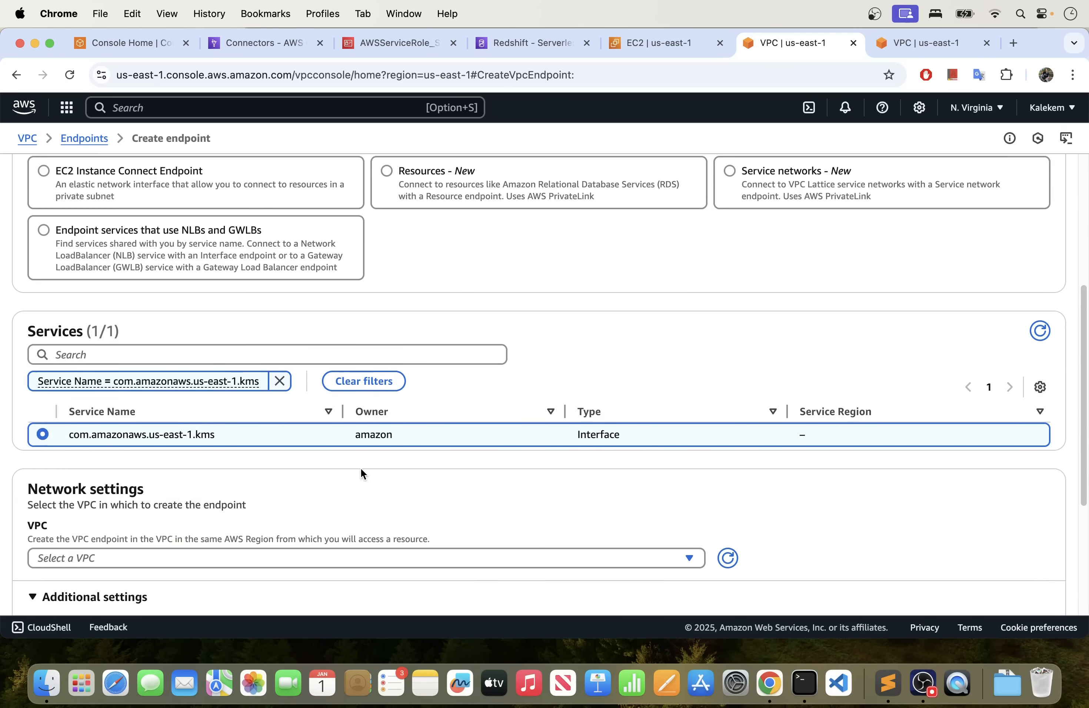
Set the default VPC as the network for the KMS endpoint.
scroll(360, 468, "down", 5)
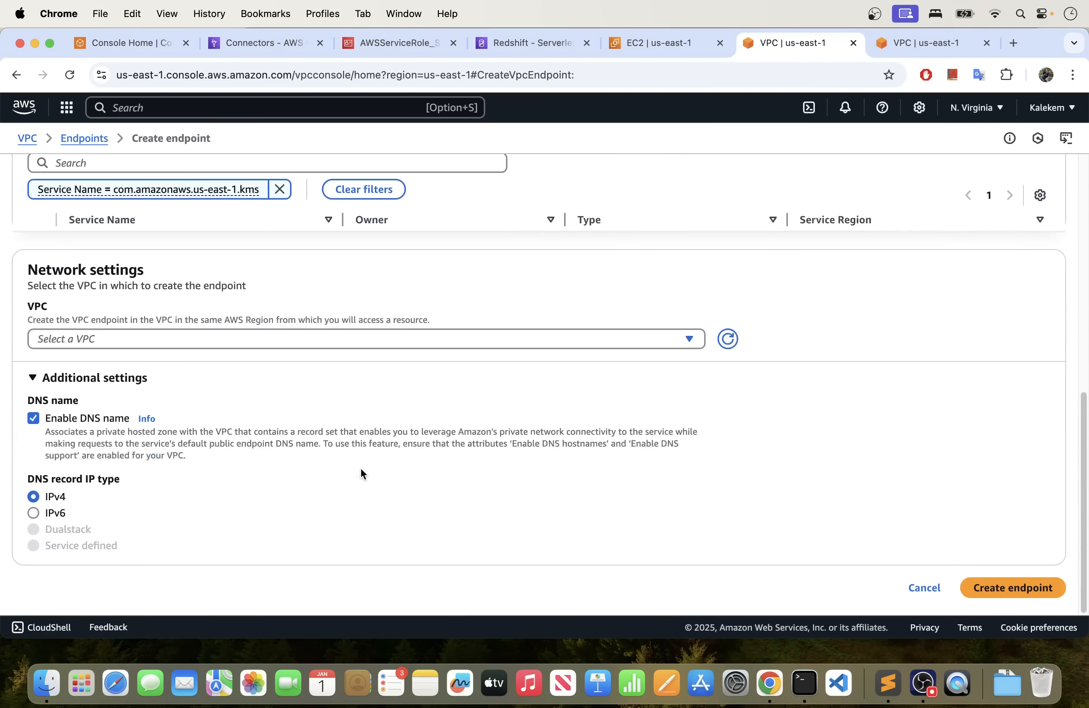
left_click(132, 340)
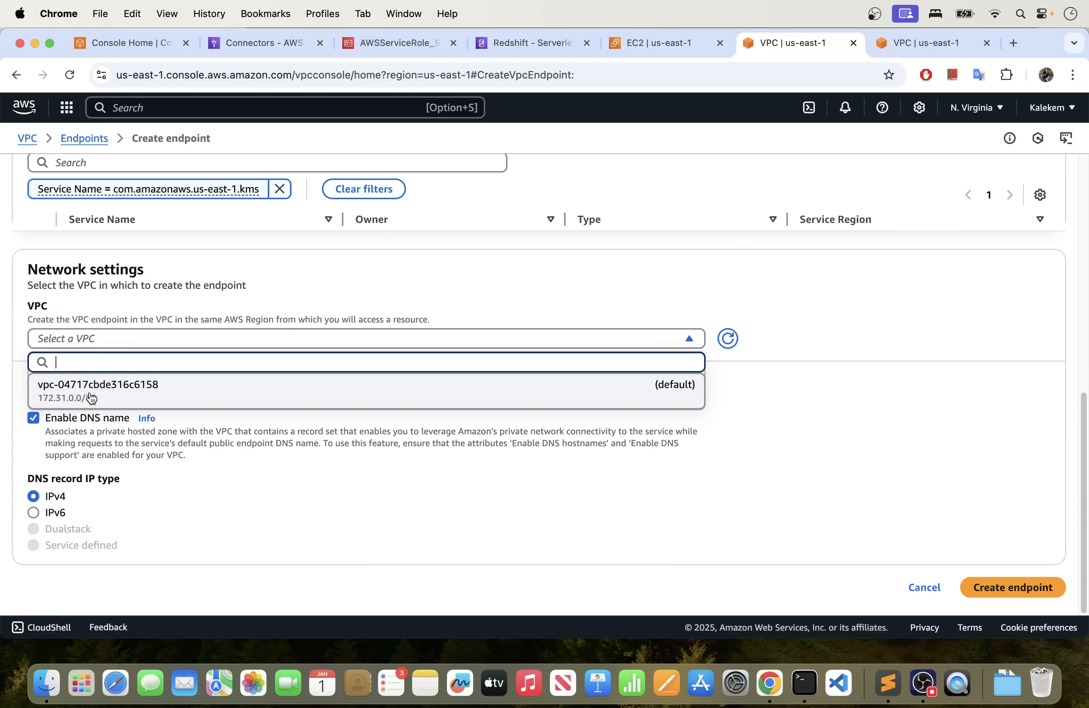
left_click(91, 396)
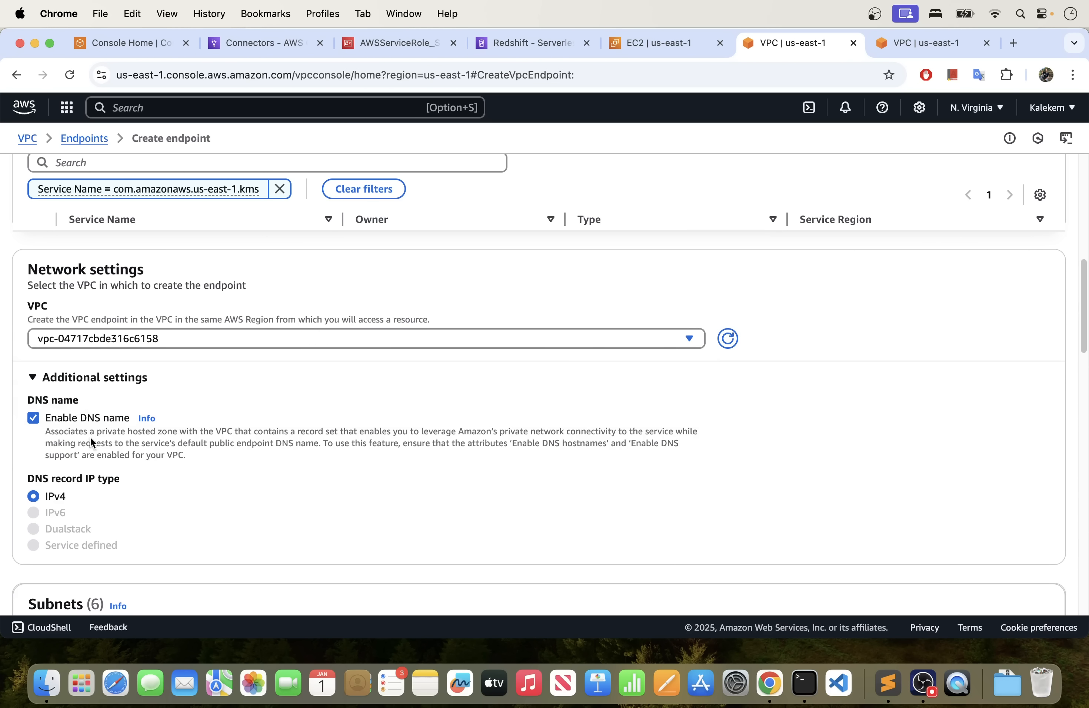
Include all six availability zones, us-east-1a to us-east-1f, in the KMS endpoint and assign each zone its available subnet.
scroll(90, 438, "down", 1)
scroll(89, 434, "down", 5)
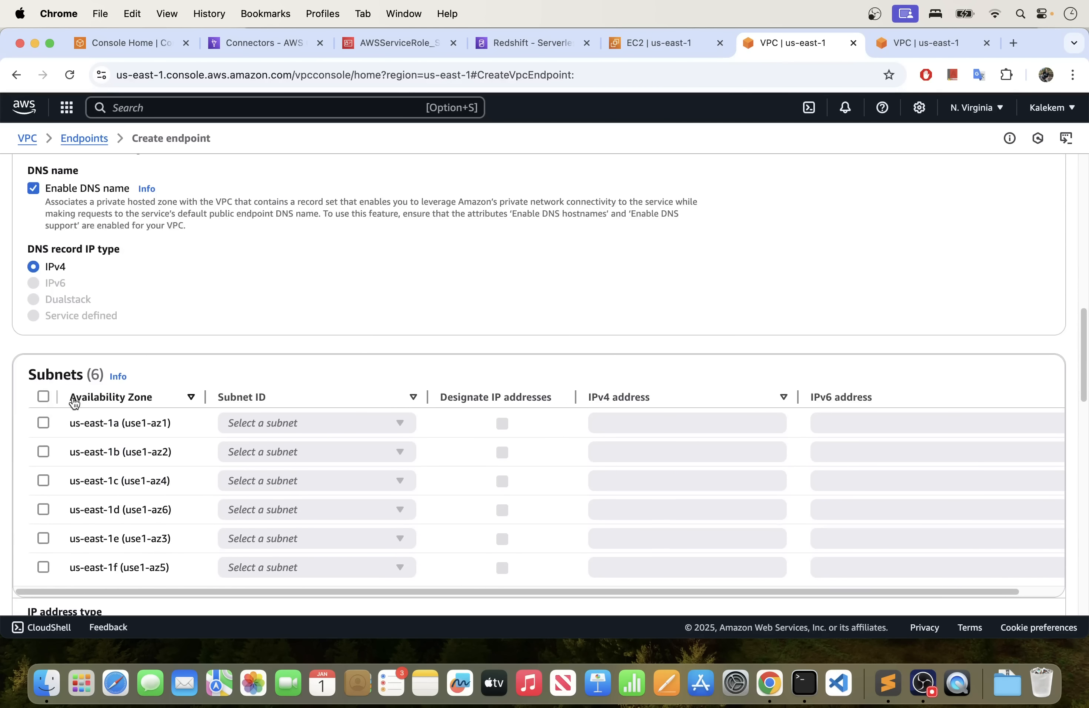
left_click(44, 397)
scroll(92, 409, "down", 3)
left_click(275, 293)
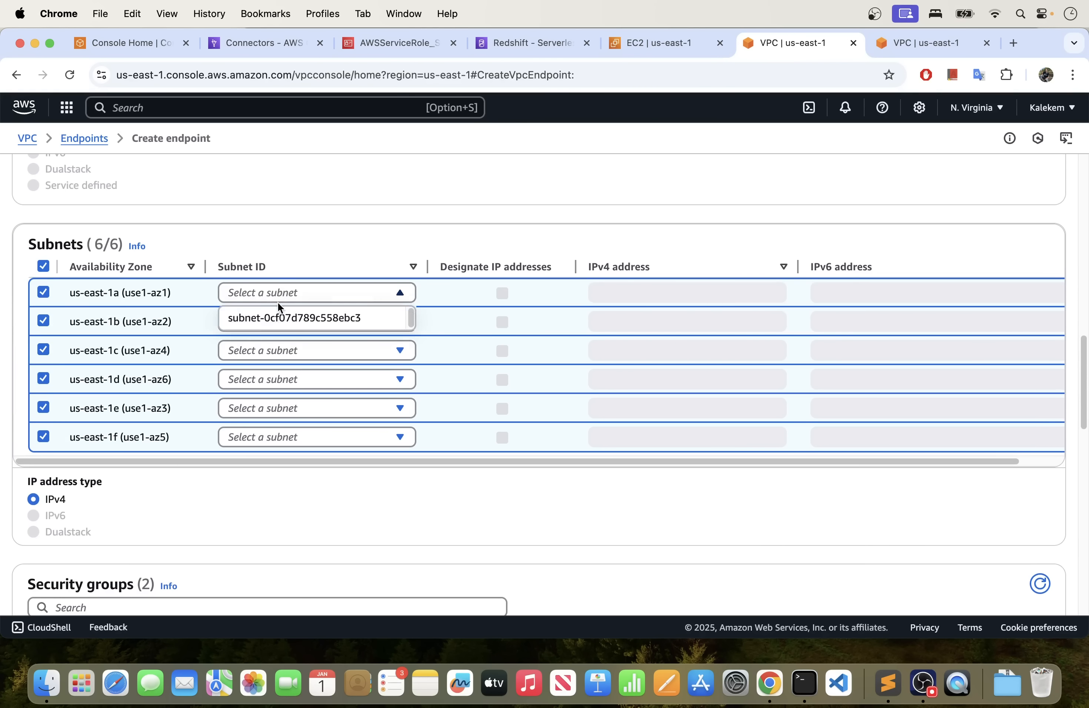
left_click(277, 317)
left_click(275, 324)
left_click(275, 349)
left_click(275, 356)
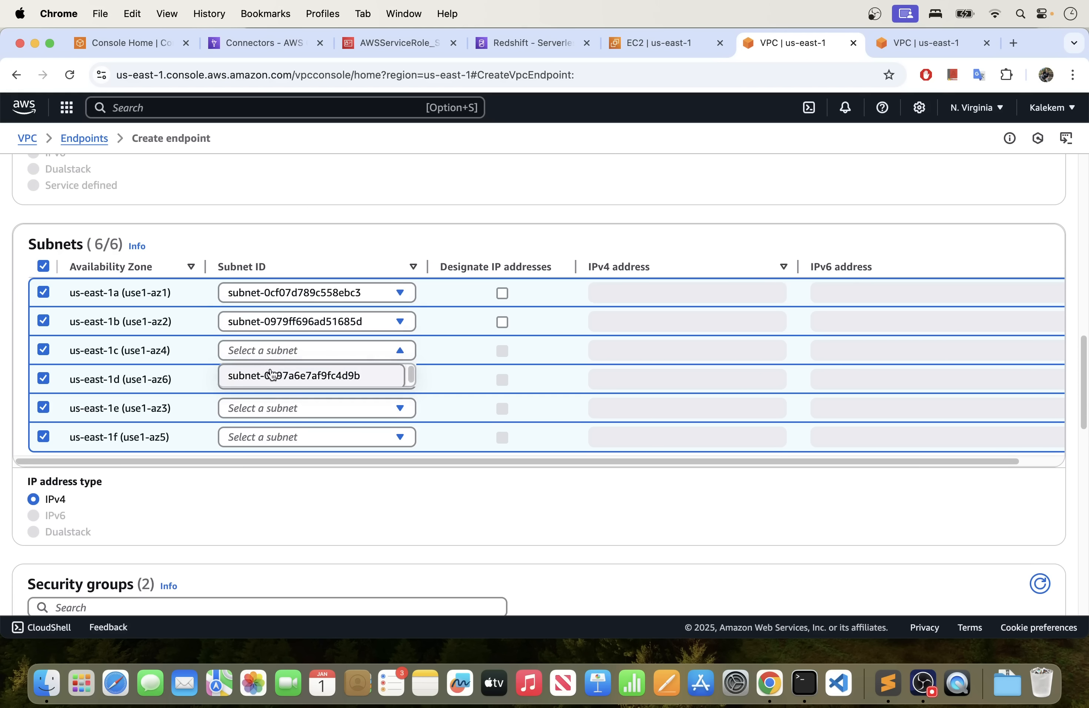
left_click(272, 377)
left_click(272, 380)
left_click(267, 404)
left_click(267, 408)
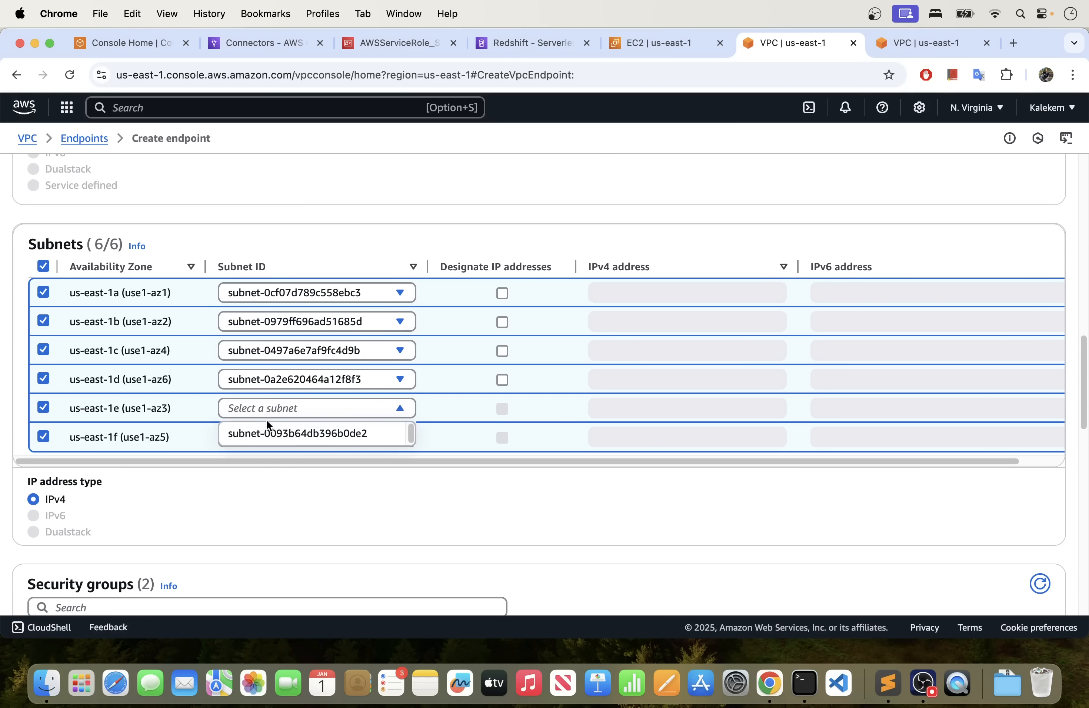
left_click(266, 434)
left_click(266, 437)
left_click(265, 459)
scroll(255, 496, "down", 5)
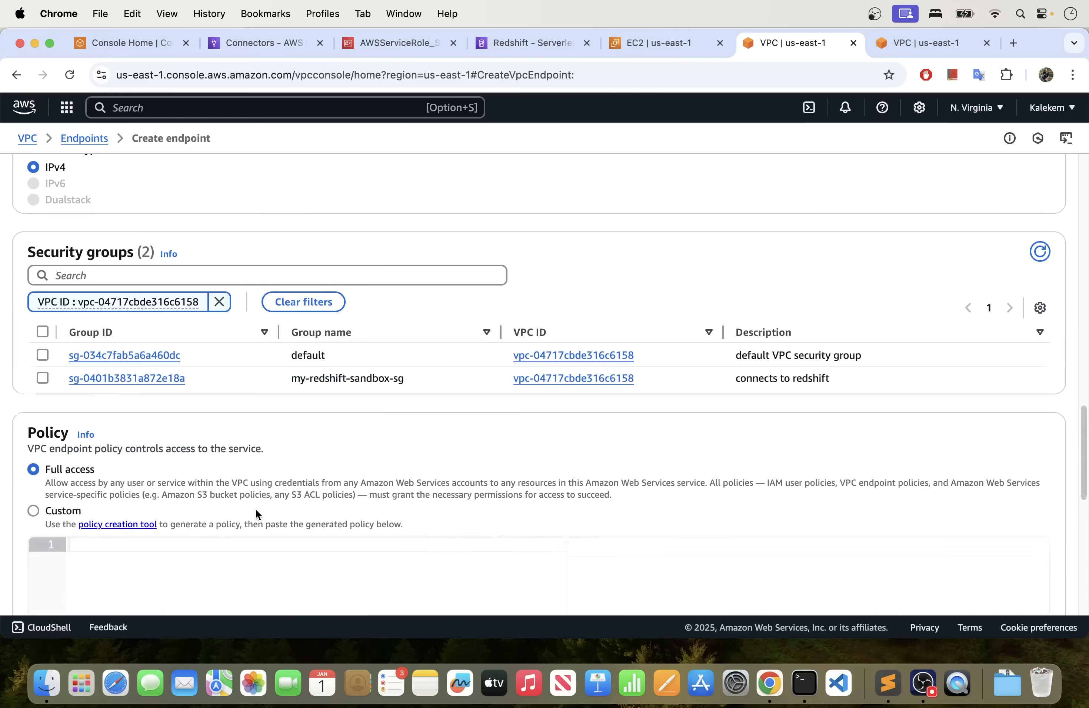
Attach the my-redshift-sandbox-sg security group to the KMS endpoint and create the endpoint.
left_click(42, 378)
scroll(304, 428, "down", 2)
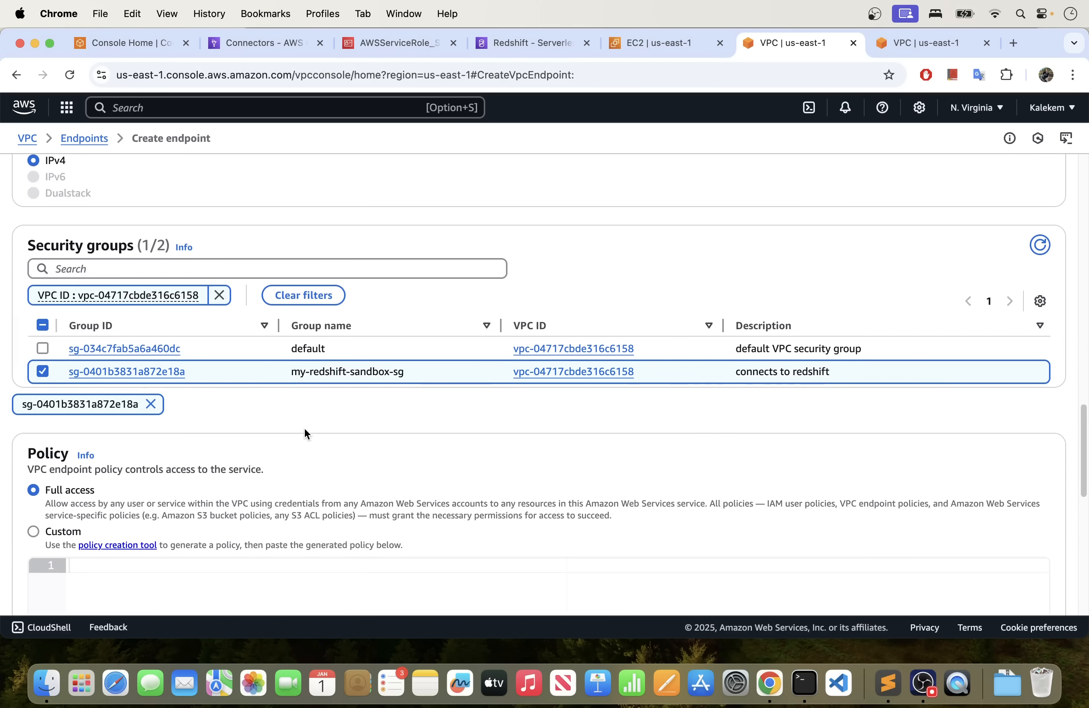
scroll(304, 425, "down", 10)
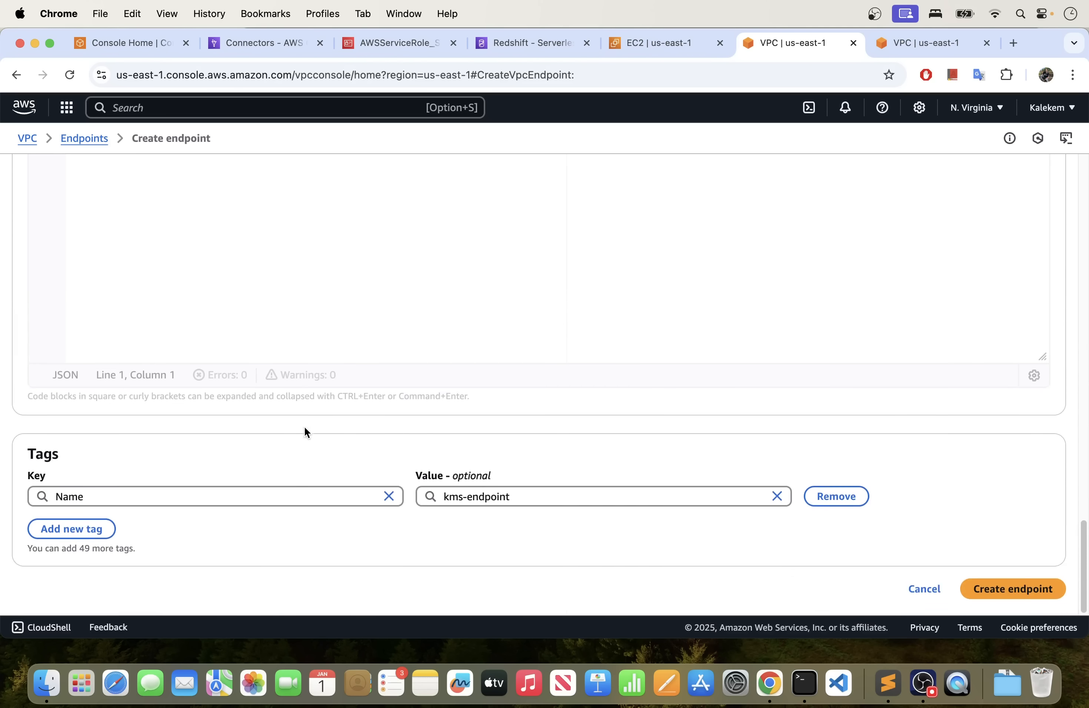
left_click(1019, 594)
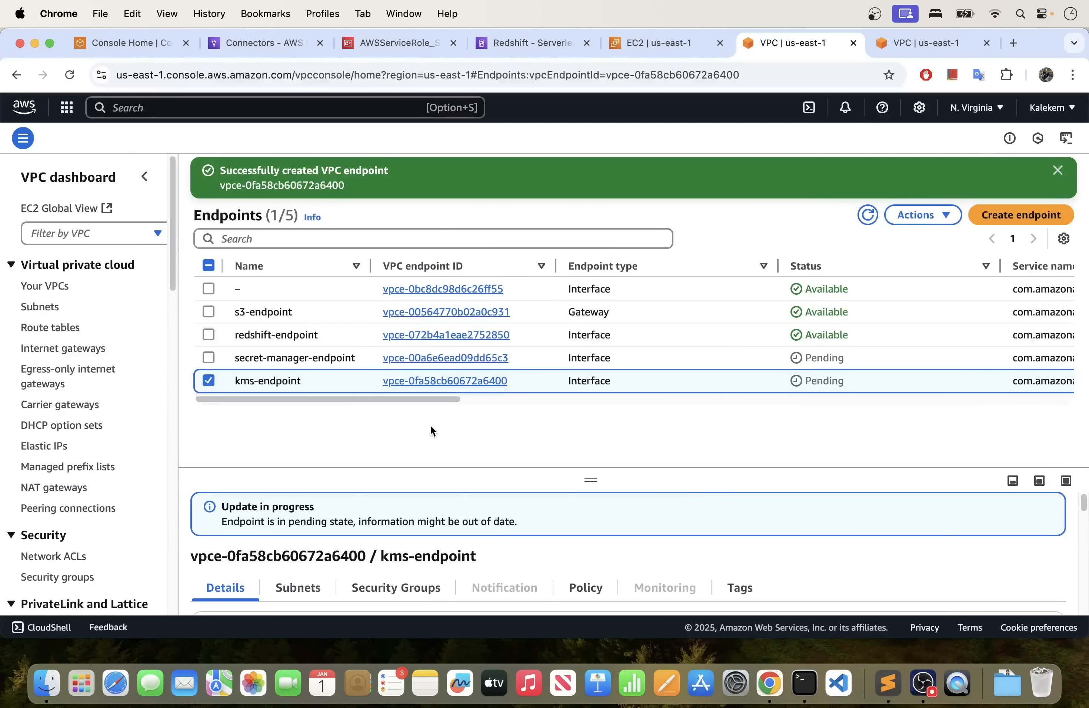
Deselect the new KMS endpoint and start creating another endpoint with the name tag sts-endpoint.
left_click(208, 381)
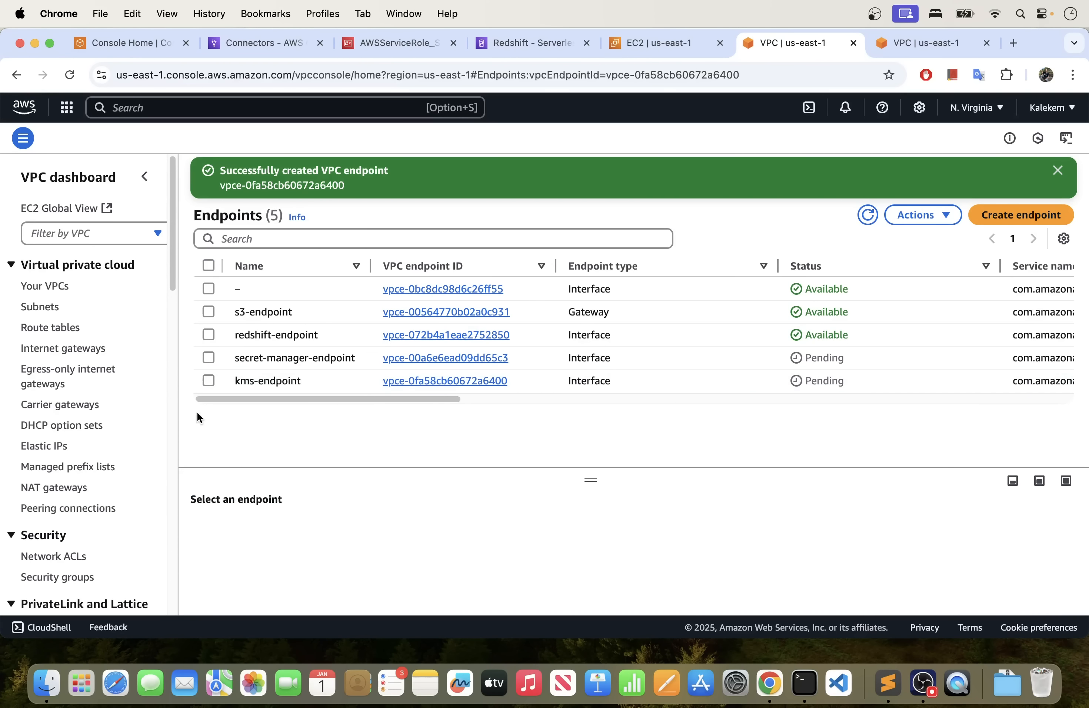
left_click(997, 220)
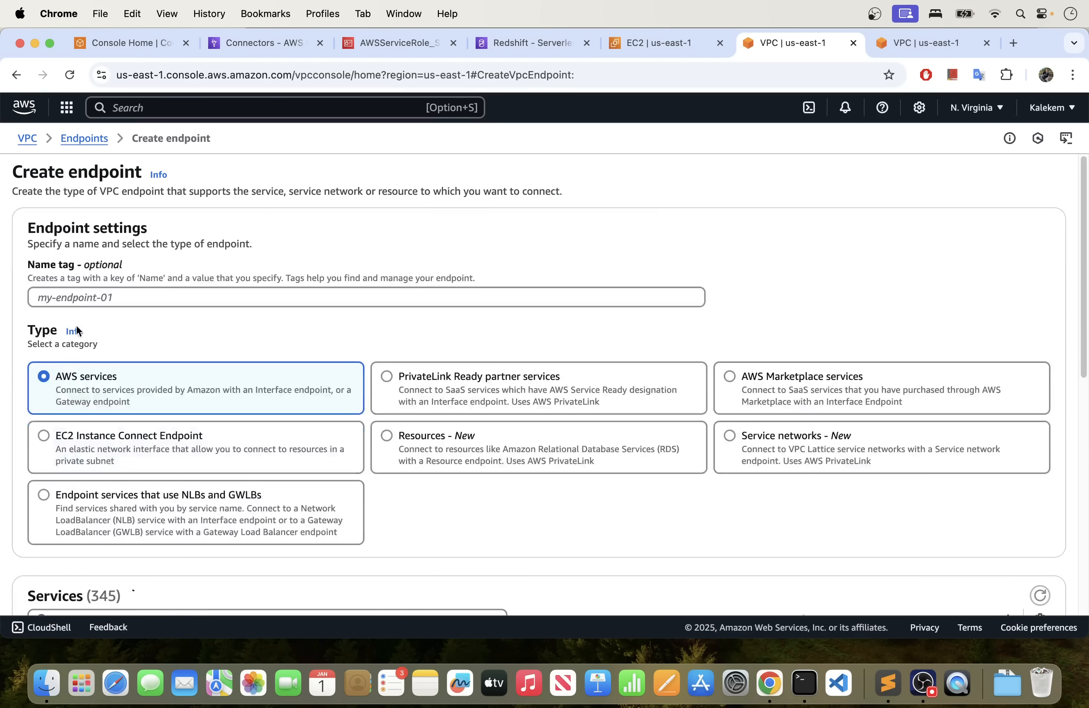
left_click(103, 297)
type("tsts")
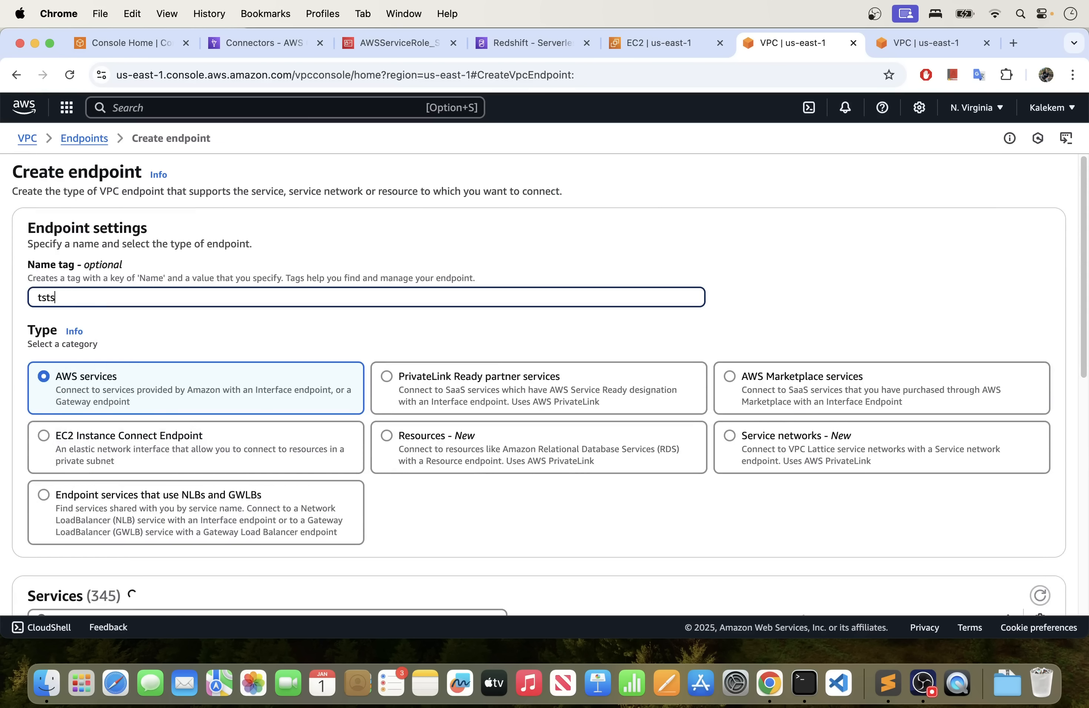
key("BackSpace")
key("BackSpace")
type("sts-endpoint")
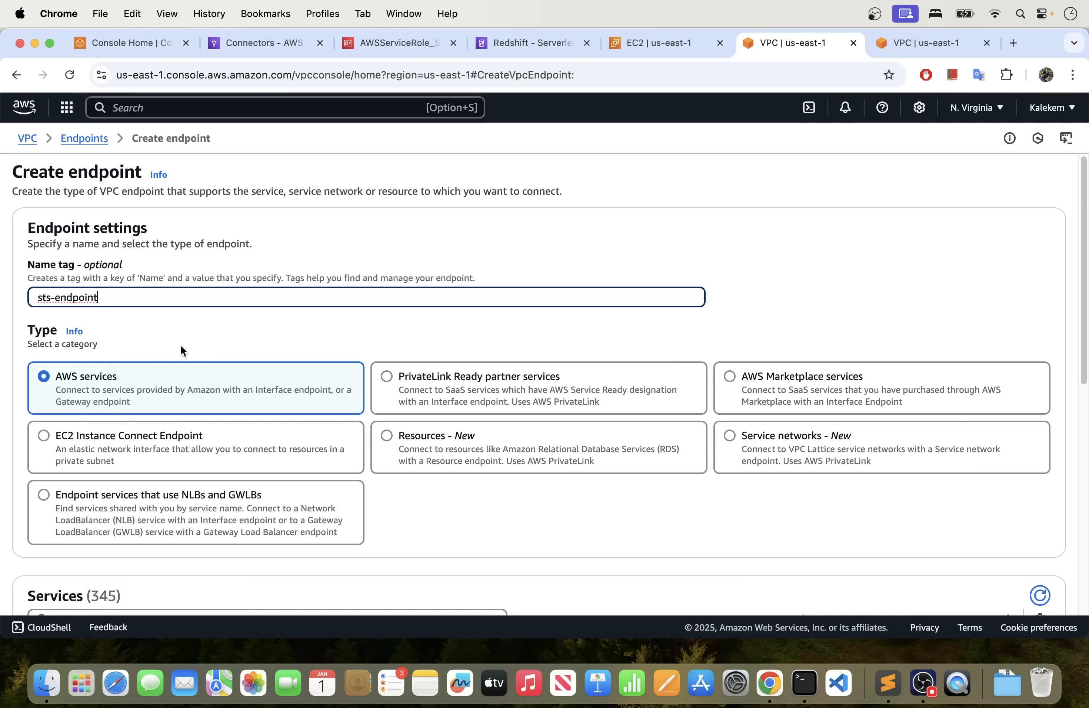
Filter the AWS services to com.amazonaws.us-east-1.sts and select that service for the endpoint.
scroll(182, 342, "down", 5)
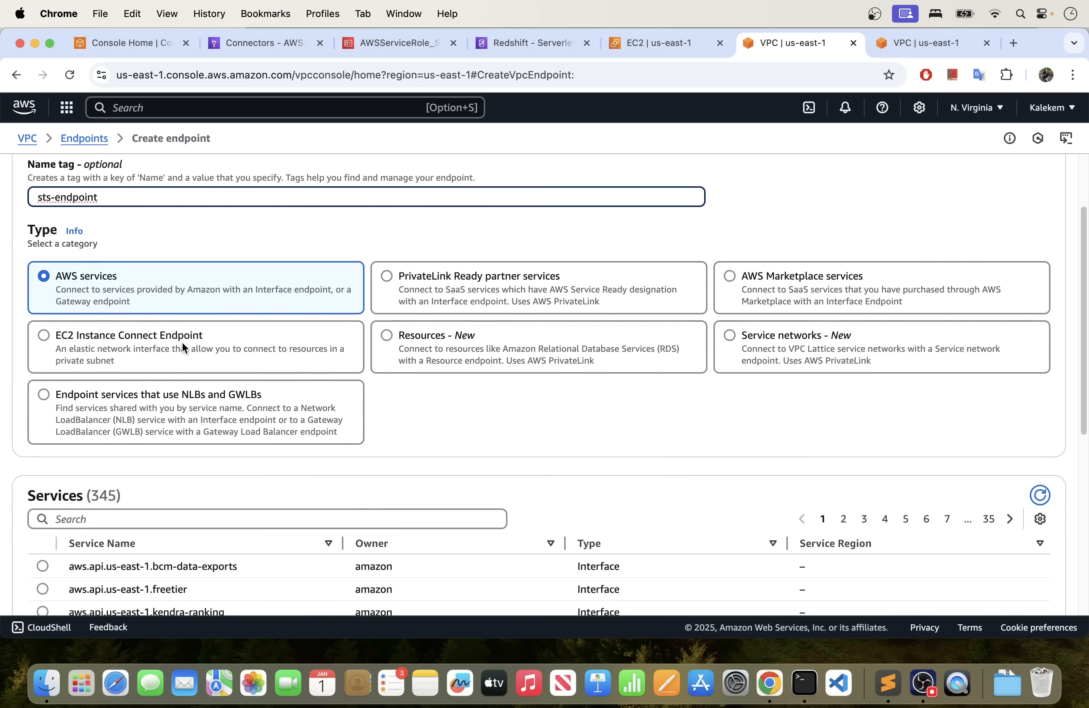
scroll(174, 339, "down", 2)
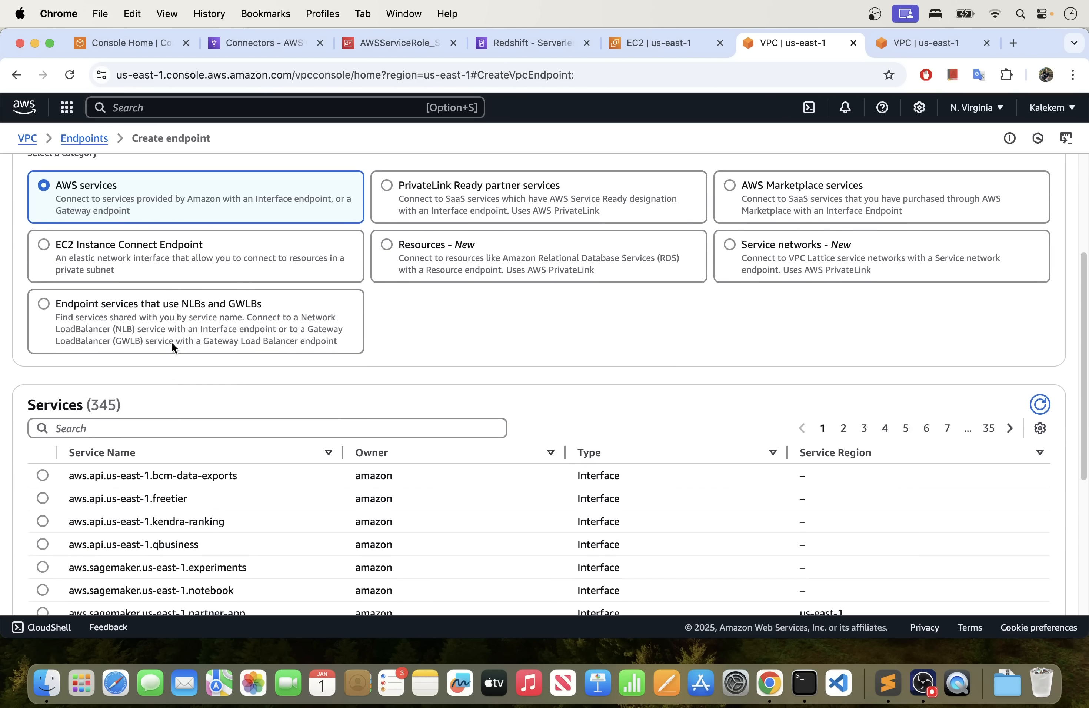
left_click(162, 429)
type("sts")
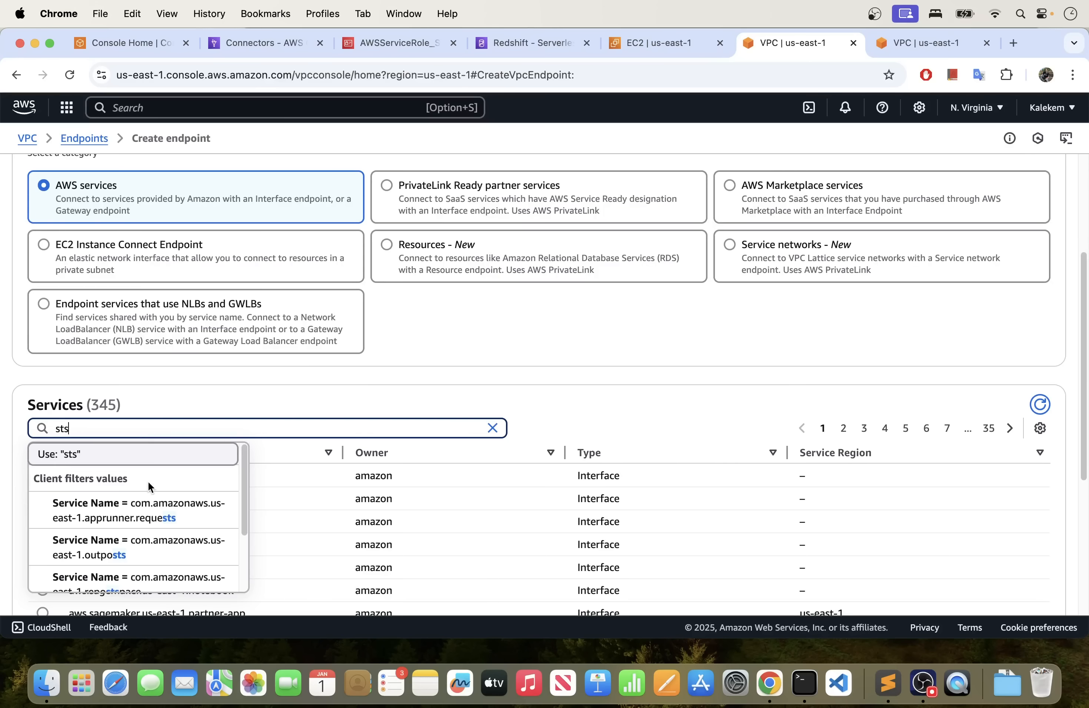
scroll(148, 482, "down", 5)
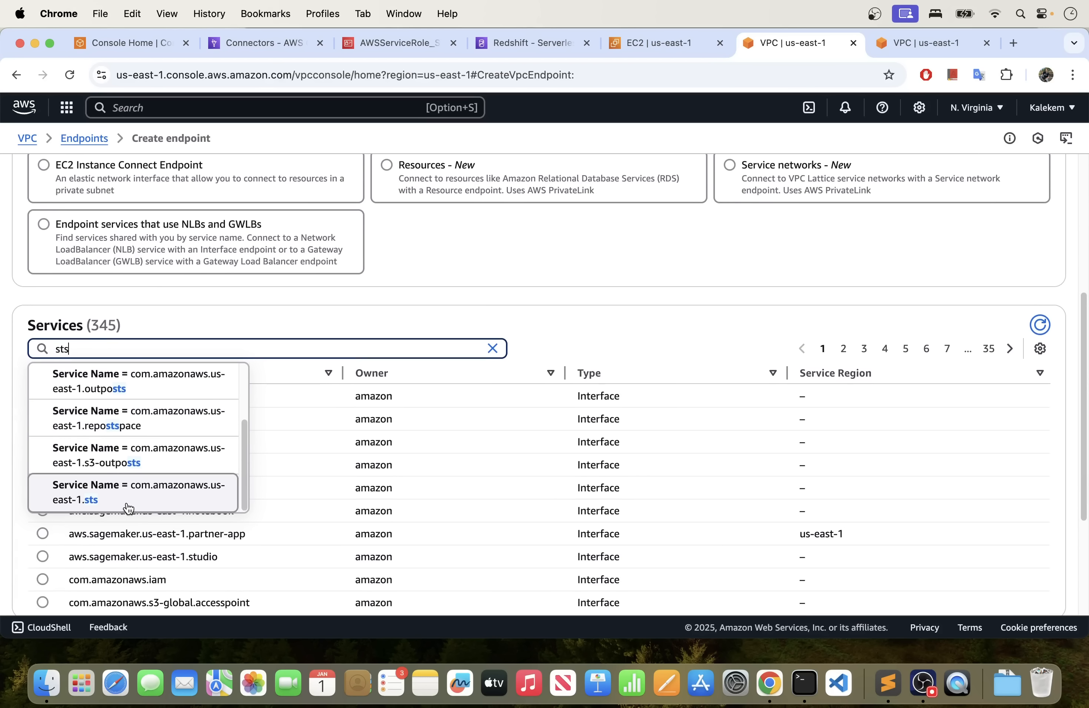
left_click(123, 501)
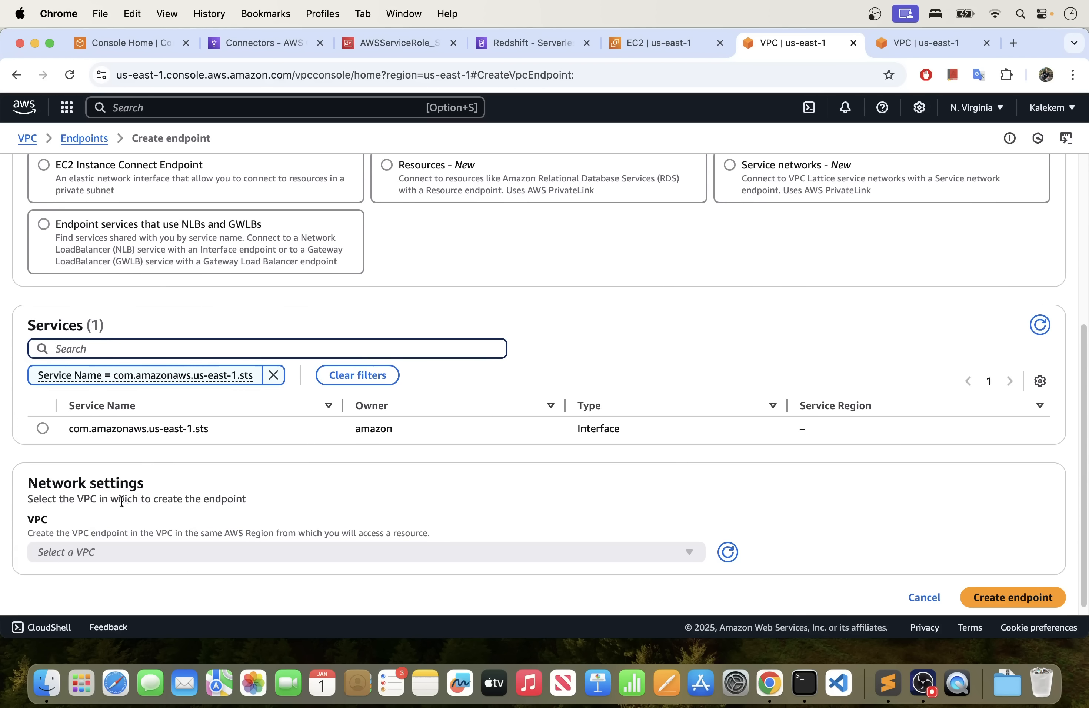
left_click(43, 428)
Set the default VPC as the network for the STS endpoint.
scroll(377, 463, "down", 1)
scroll(377, 467, "down", 2)
left_click(266, 481)
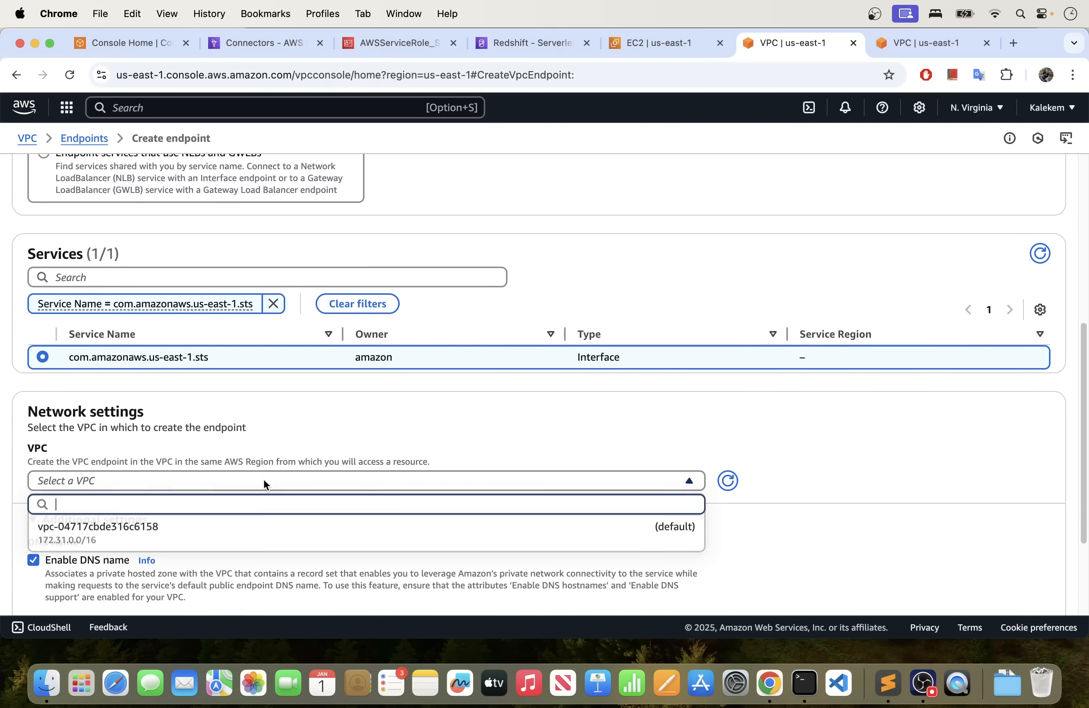
left_click(155, 534)
Include all six availability zones, us-east-1a to us-east-1f, in the STS endpoint and assign each zone its available subnet.
scroll(158, 501, "down", 5)
scroll(114, 475, "down", 5)
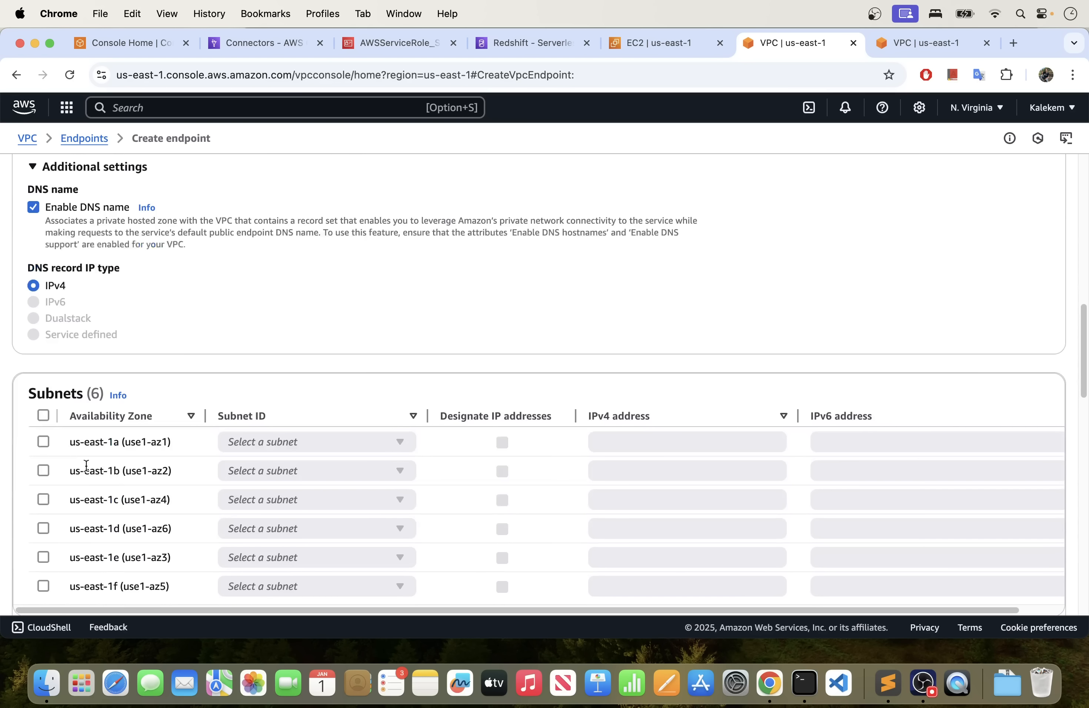
left_click(44, 415)
scroll(144, 459, "down", 3)
left_click(323, 330)
left_click(303, 352)
left_click(284, 356)
left_click(283, 379)
left_click(280, 383)
left_click(275, 405)
left_click(276, 412)
left_click(273, 428)
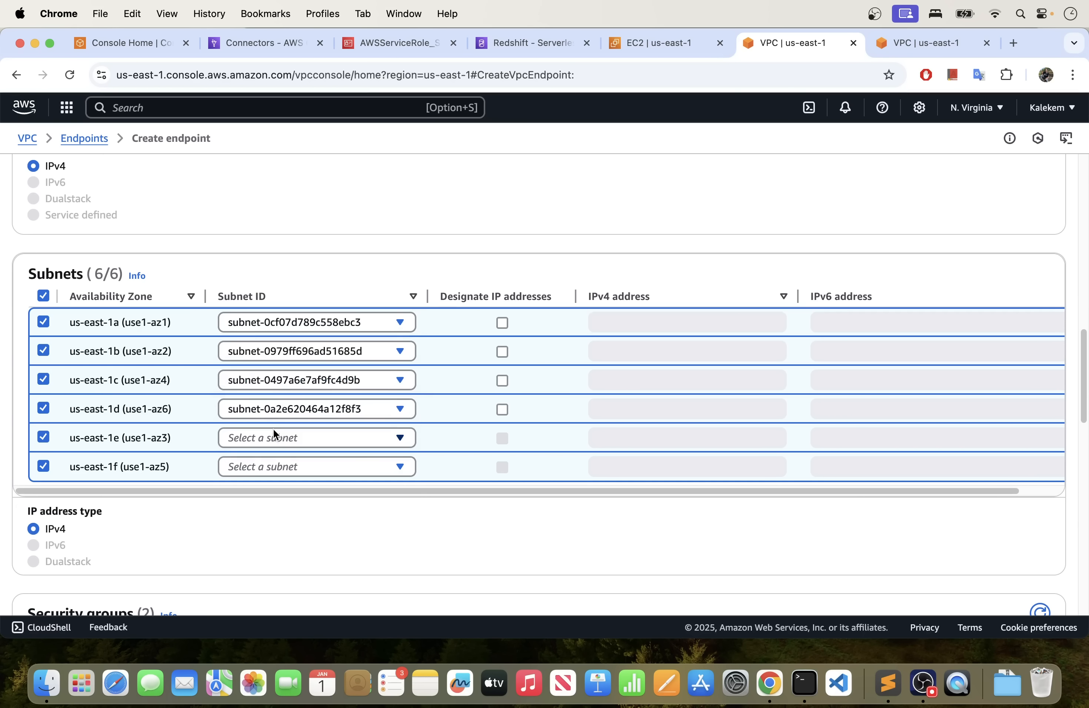
left_click(274, 437)
left_click(275, 461)
left_click(275, 466)
left_click(281, 486)
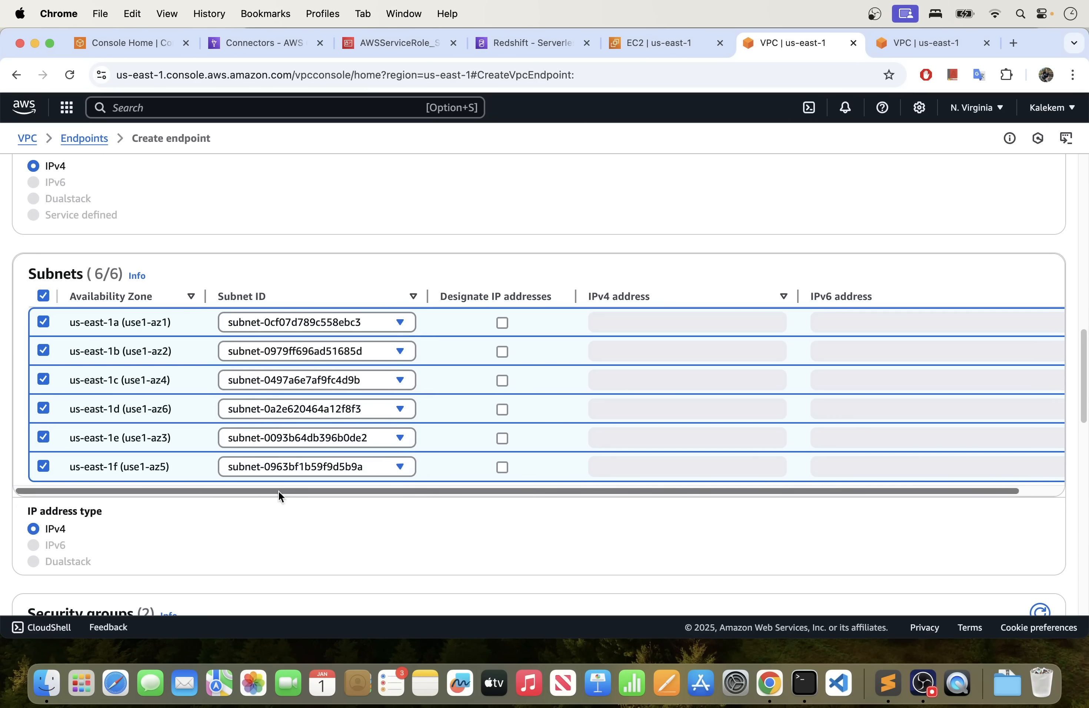
Attach the my-redshift-sandbox-sg security group to the STS endpoint and create the endpoint.
scroll(251, 527, "down", 7)
left_click(41, 435)
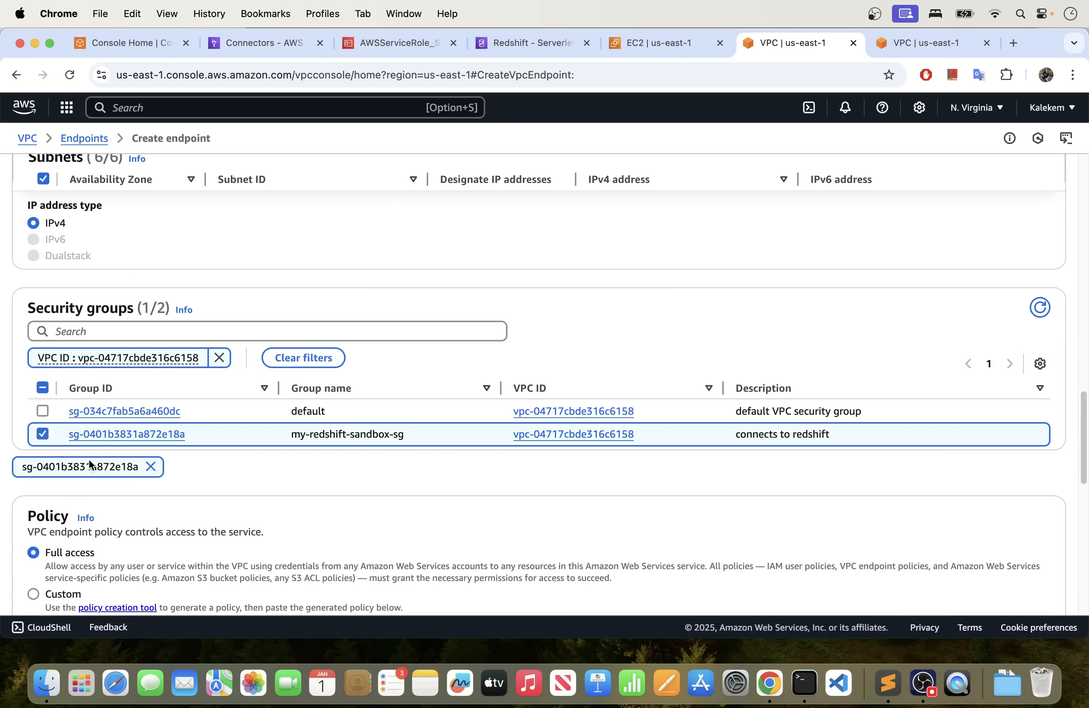
scroll(284, 564, "down", 10)
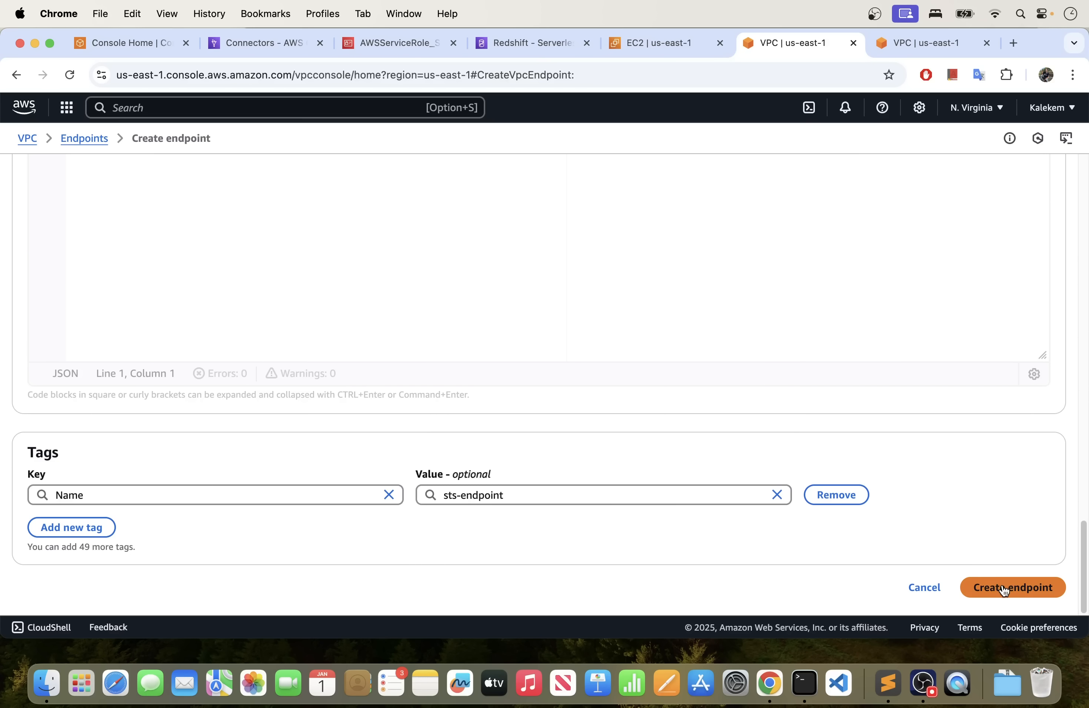
left_click(1005, 587)
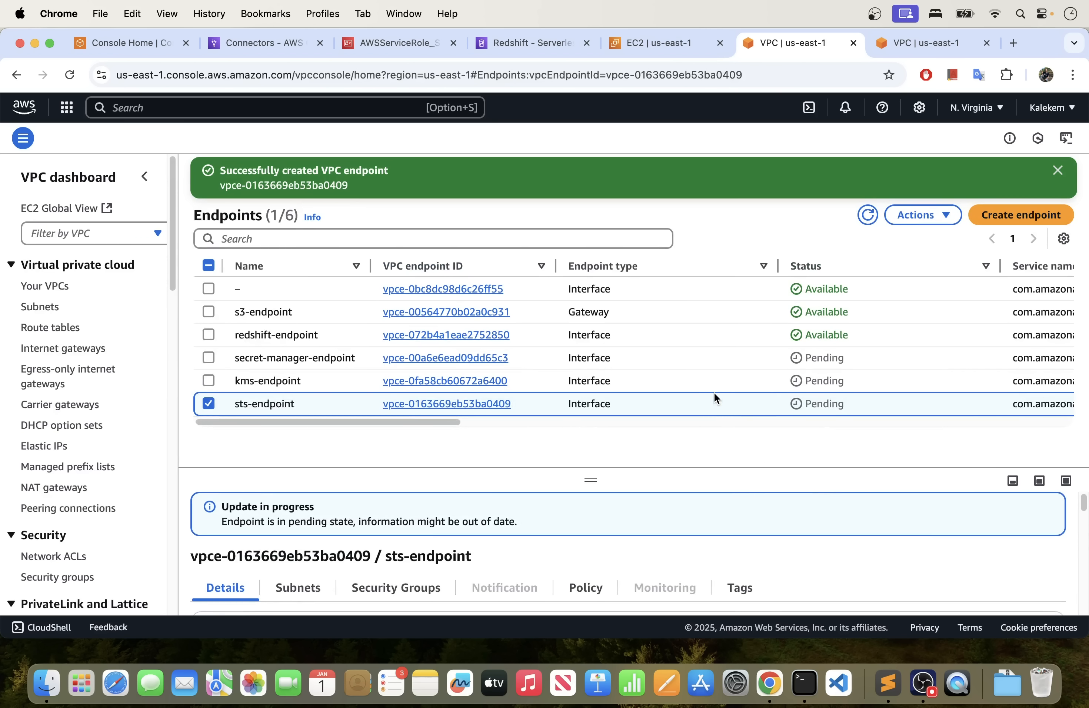
Deselect the new STS endpoint and refresh the endpoints list to check the status of each endpoint.
left_click(209, 405)
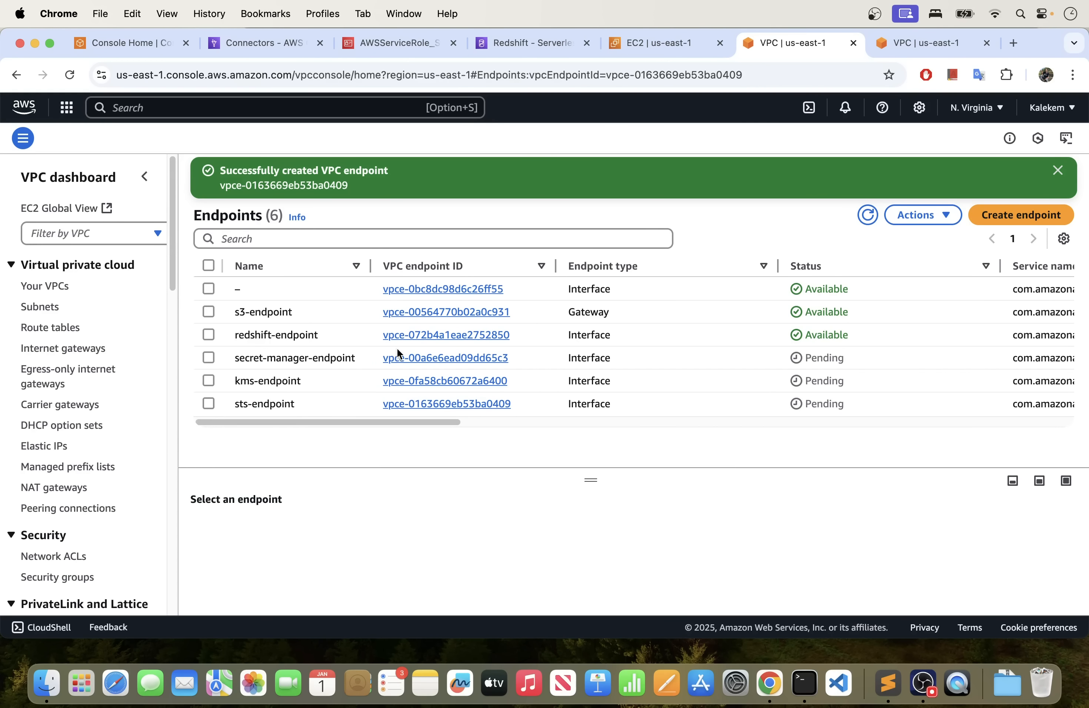
left_click(863, 221)
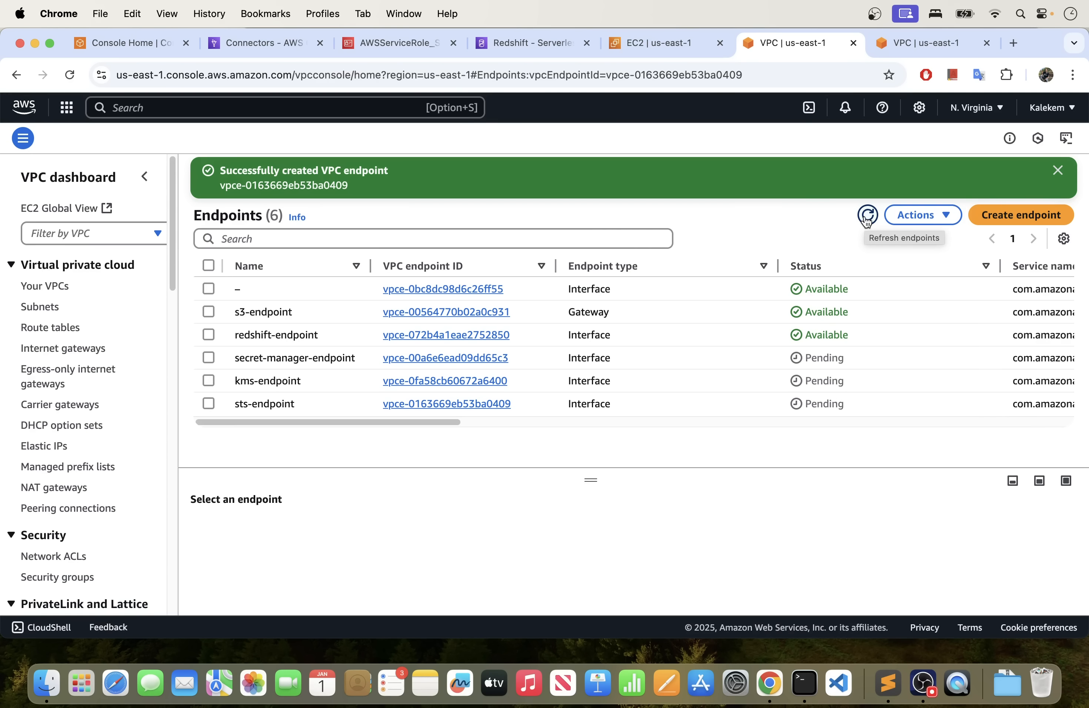
left_click(868, 217)
left_click(867, 220)
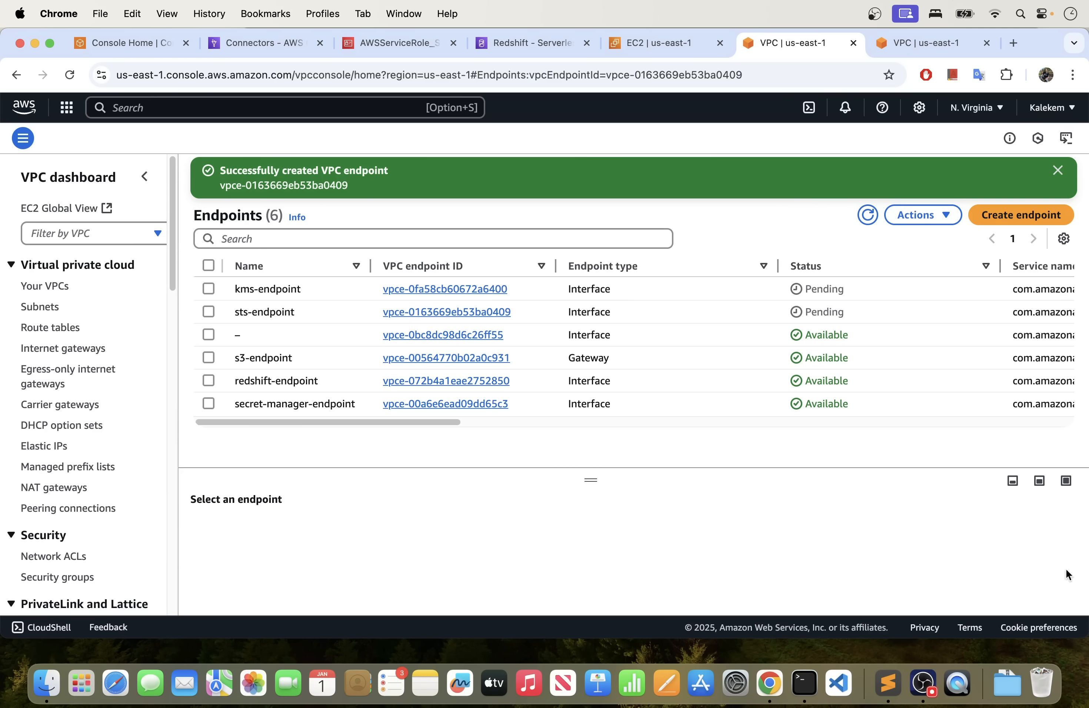
mouse_move(283, 339)
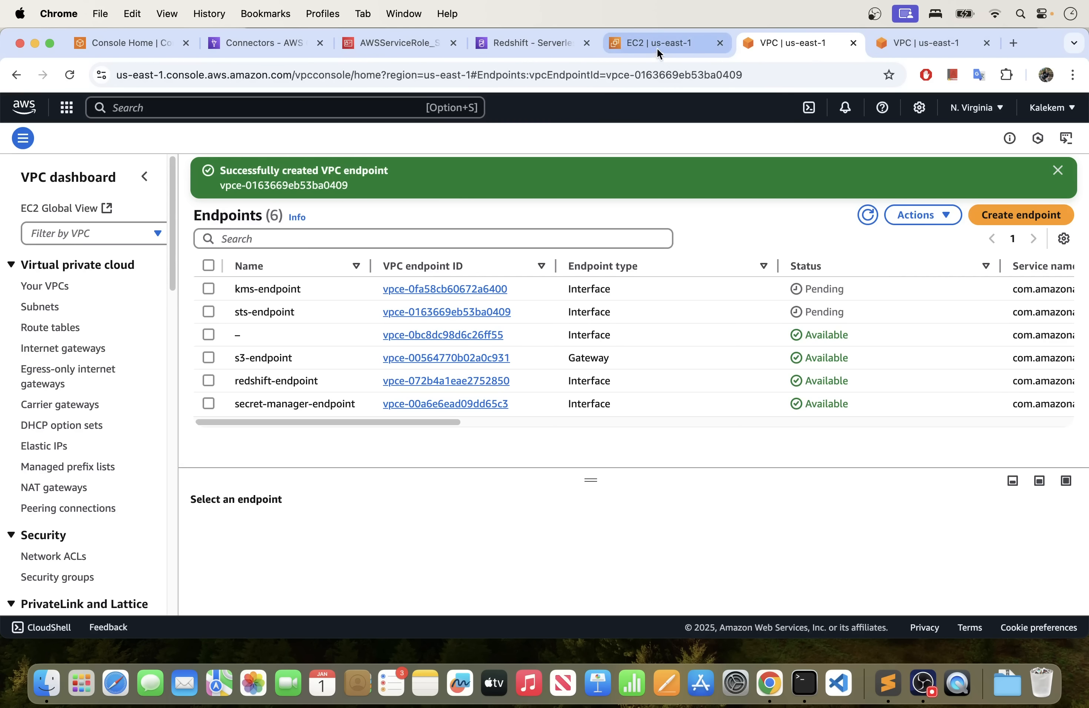
Open the details of the VPC security group linked from the Redshift Serverless workgroup's network and security settings.
left_click(518, 41)
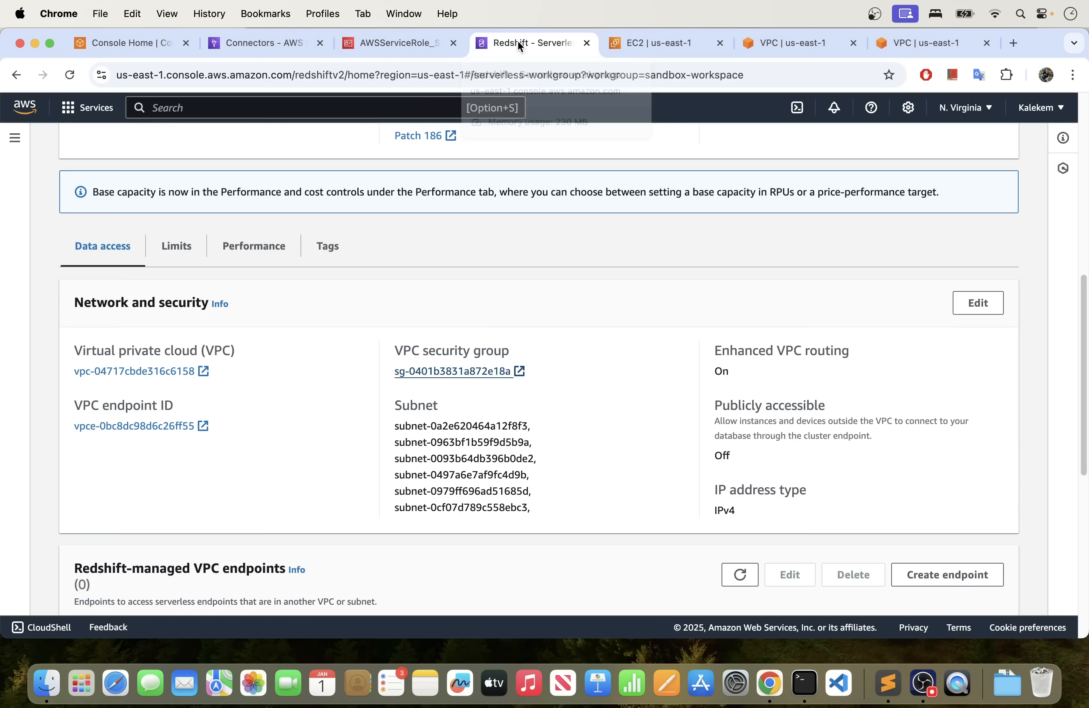
left_click(497, 371)
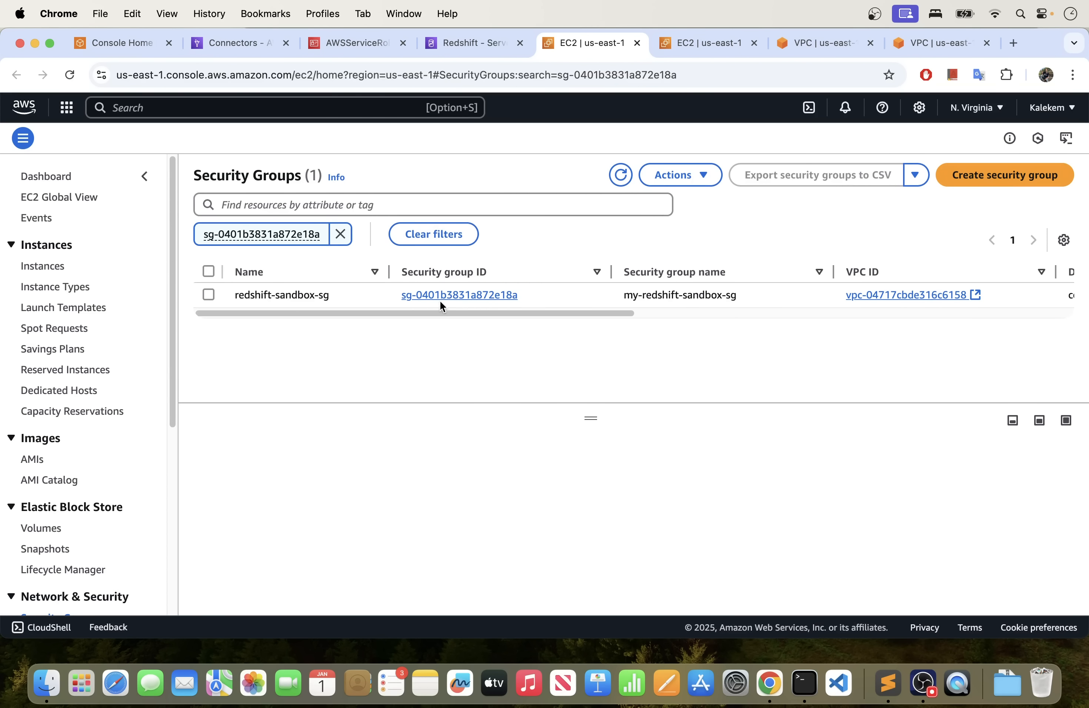
left_click(436, 303)
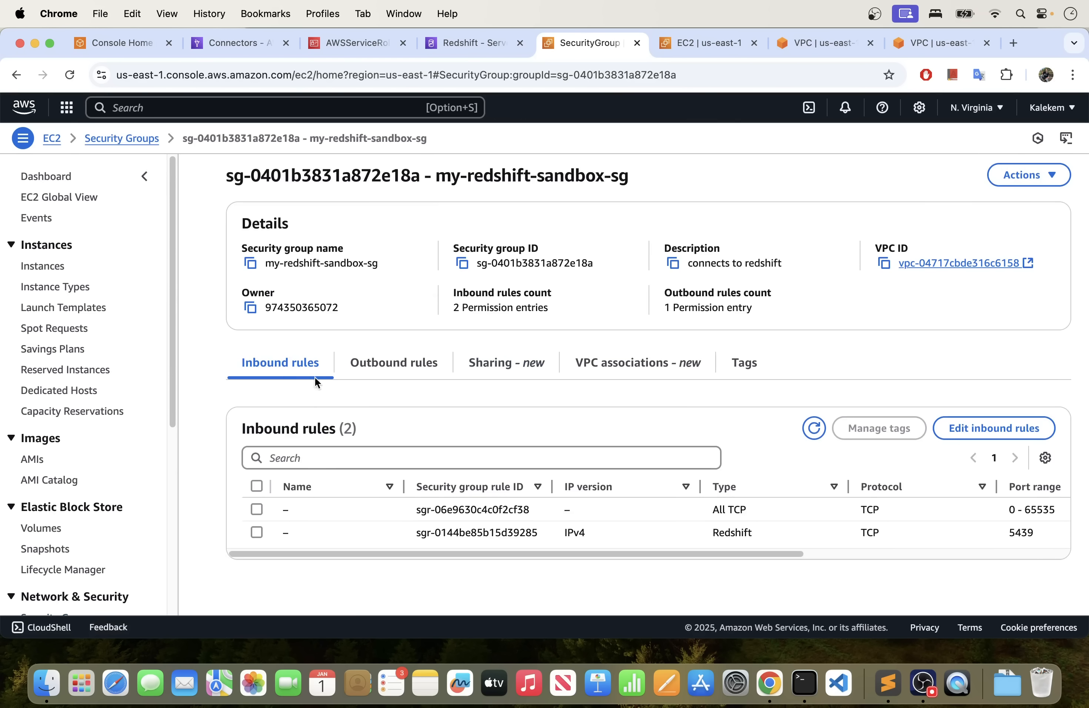
Examine the port range and source of the Redshift inbound rule in the my-redshift-sandbox-sg security group.
left_click_drag(462, 556, 287, 545)
left_click_drag(411, 555, 671, 548)
left_click_drag(844, 538, 762, 538)
left_click_drag(681, 558, 651, 564)
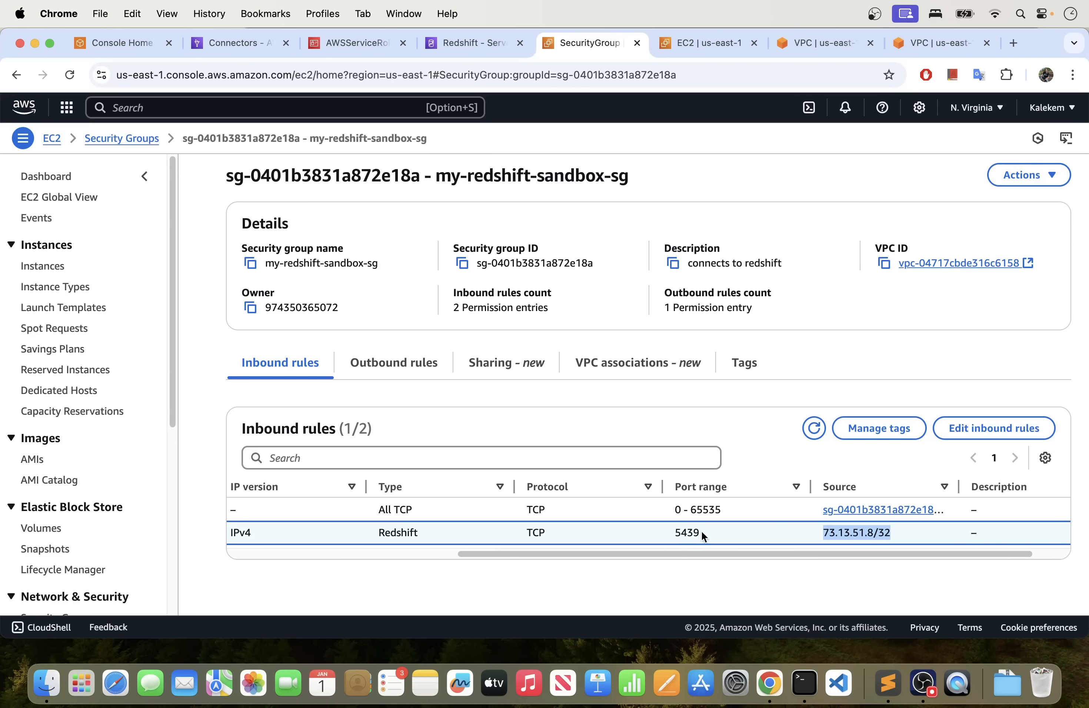
left_click_drag(702, 535, 675, 535)
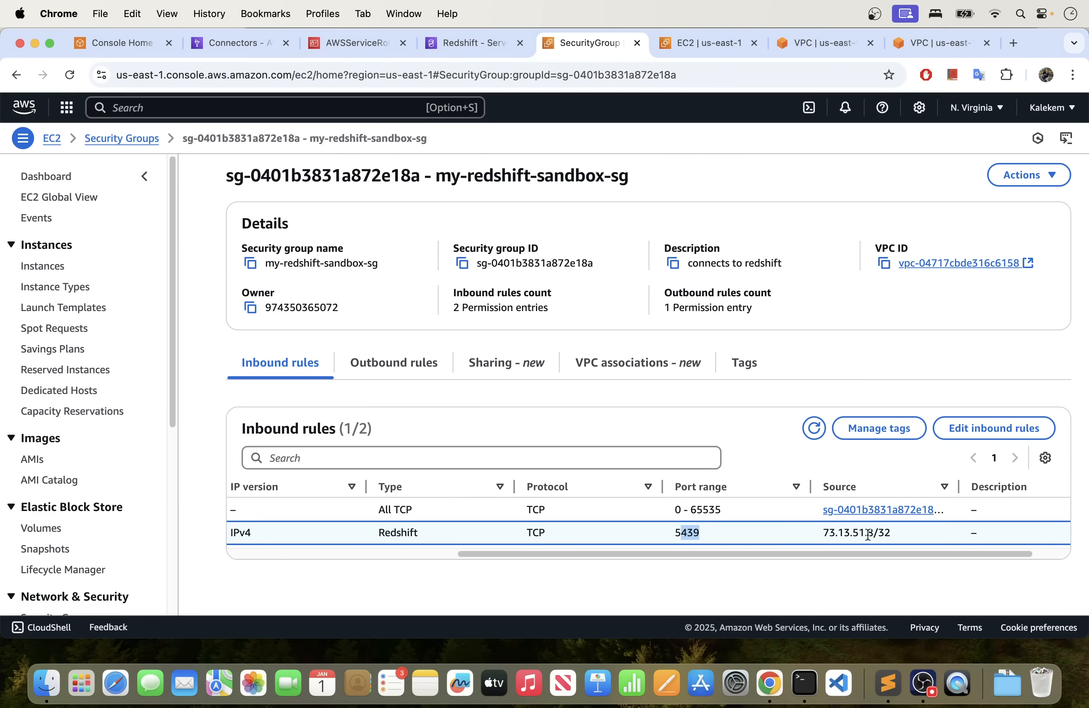
mouse_move(853, 554)
left_mouse_down()
mouse_move(833, 553)
mouse_move(845, 550)
left_mouse_up()
left_click_drag(904, 532, 832, 535)
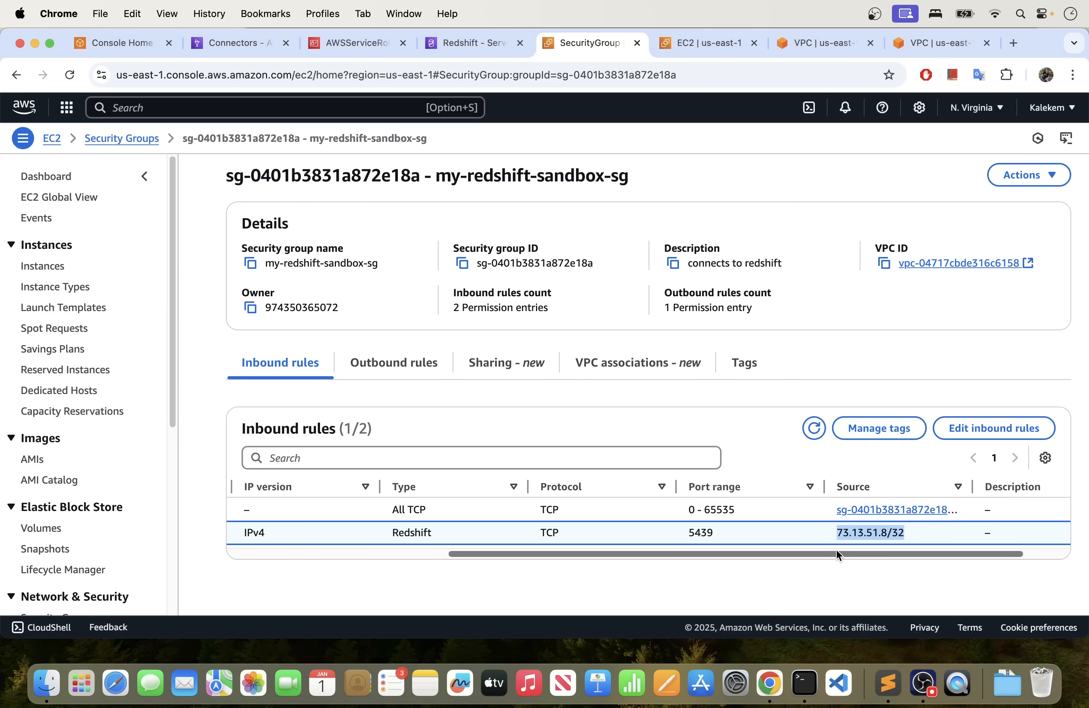
left_click_drag(754, 554, 474, 563)
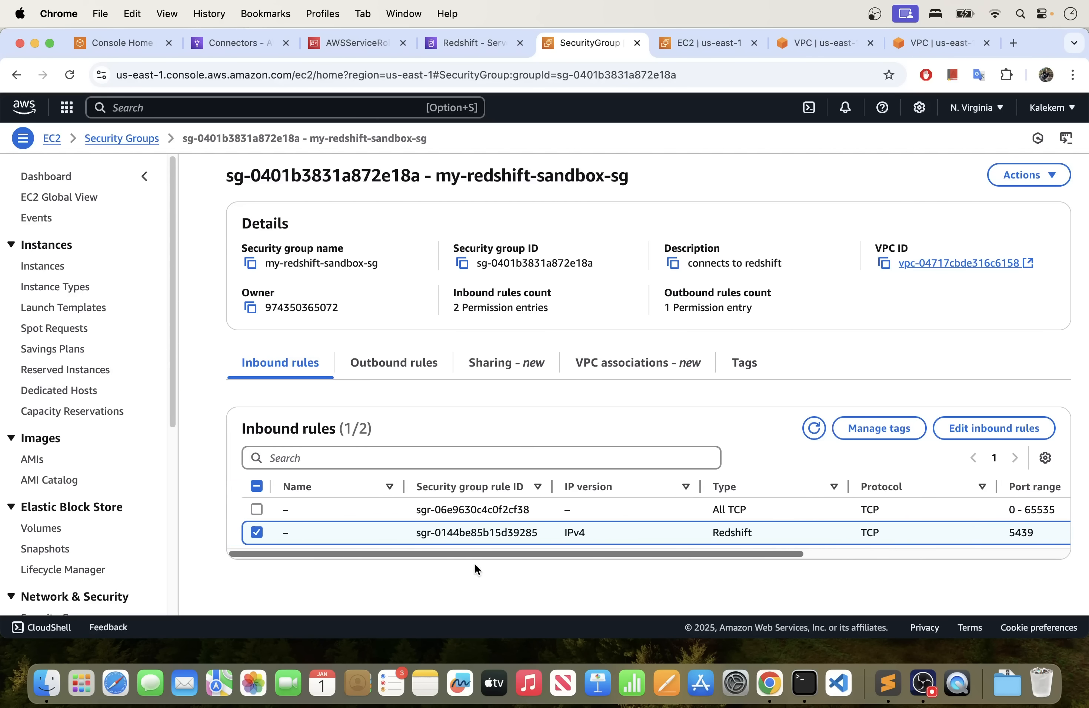
Select the All TCP inbound rule instead of the Redshift rule and examine its type and port range.
left_click(256, 532)
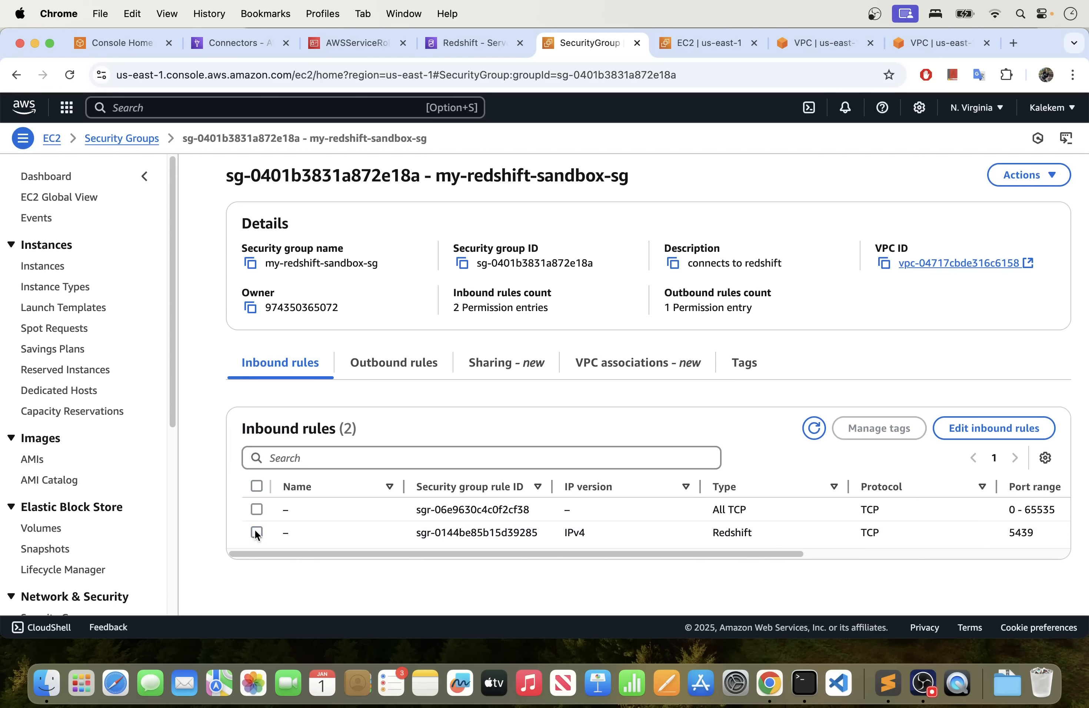
left_click(256, 508)
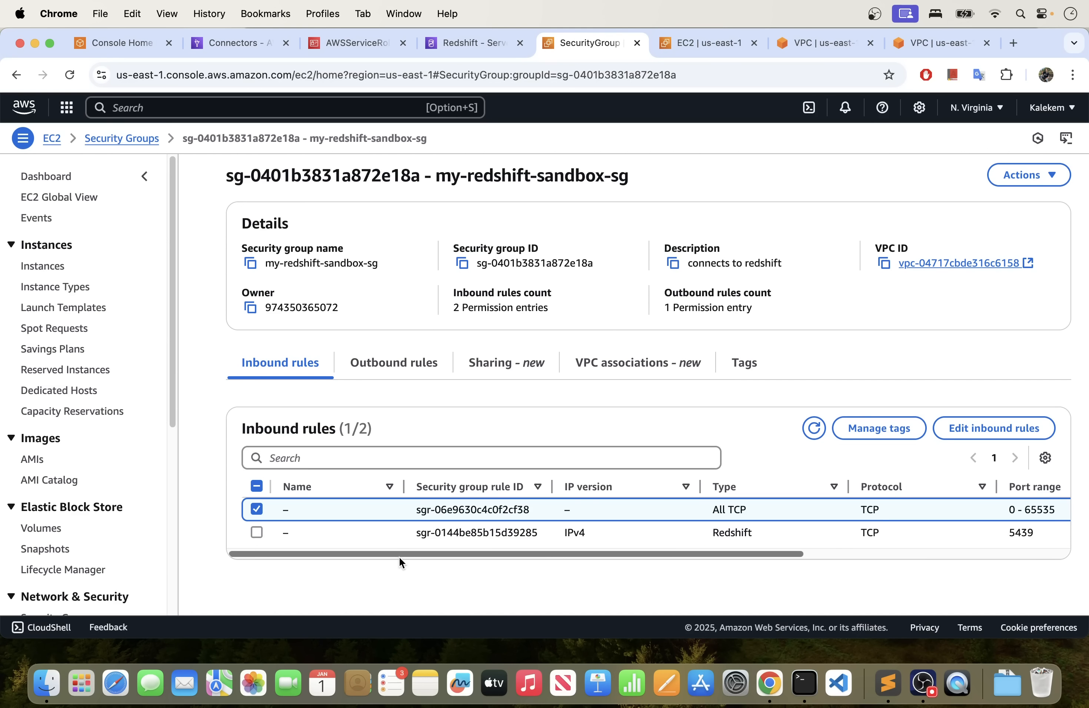
left_click_drag(400, 552, 528, 555)
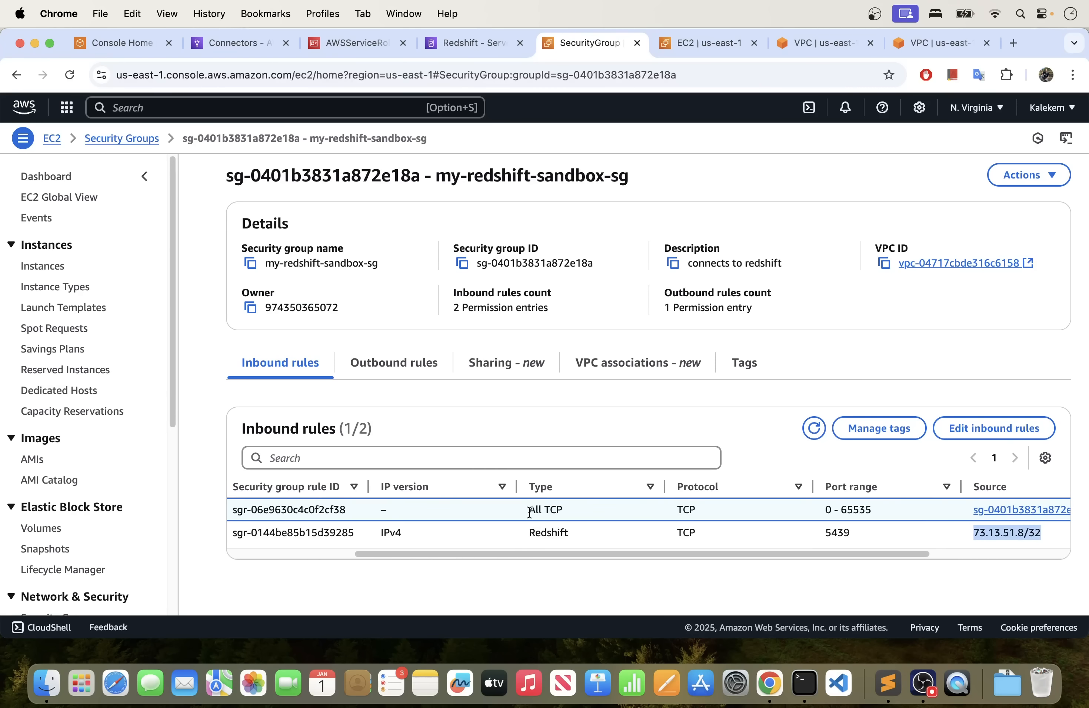
left_click_drag(764, 555, 883, 549)
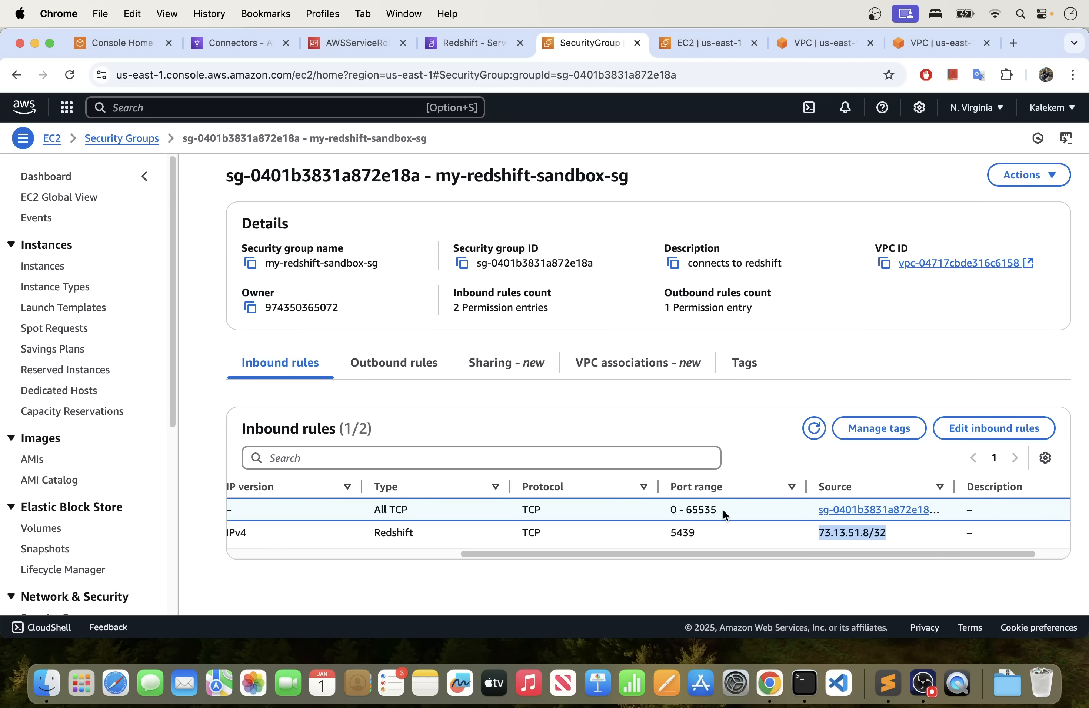
left_click_drag(723, 509, 672, 509)
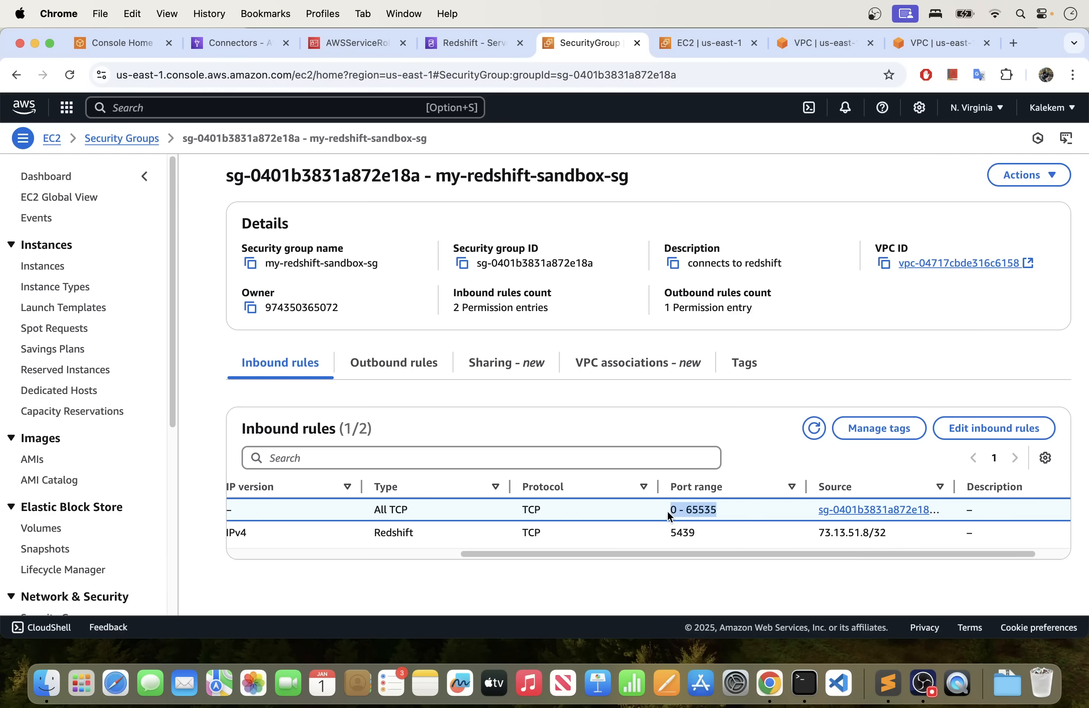
Reveal the full source of the All TCP inbound rule and copy the security group's ID.
left_click_drag(679, 553, 711, 551)
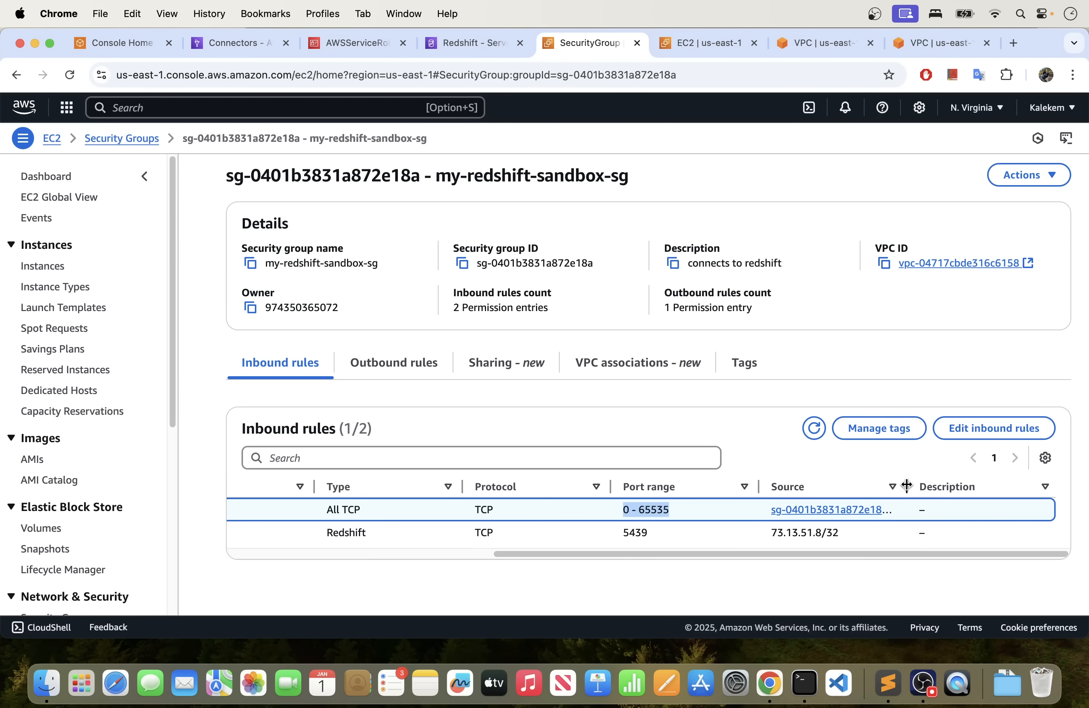
left_click_drag(906, 486, 1035, 490)
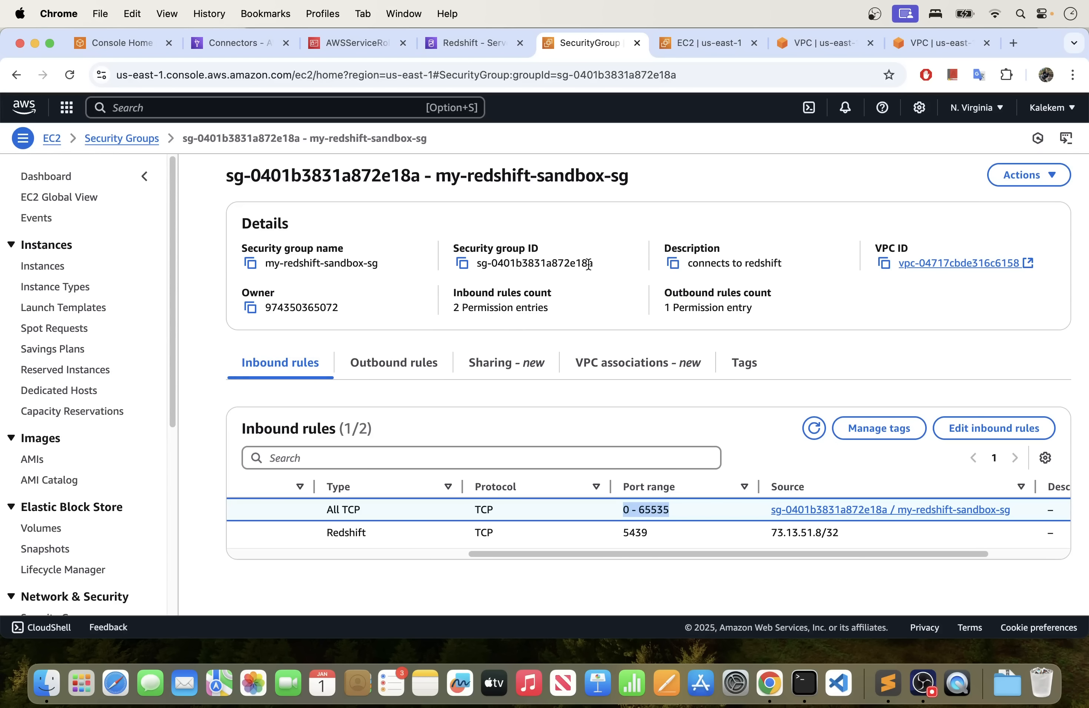
left_click(462, 266)
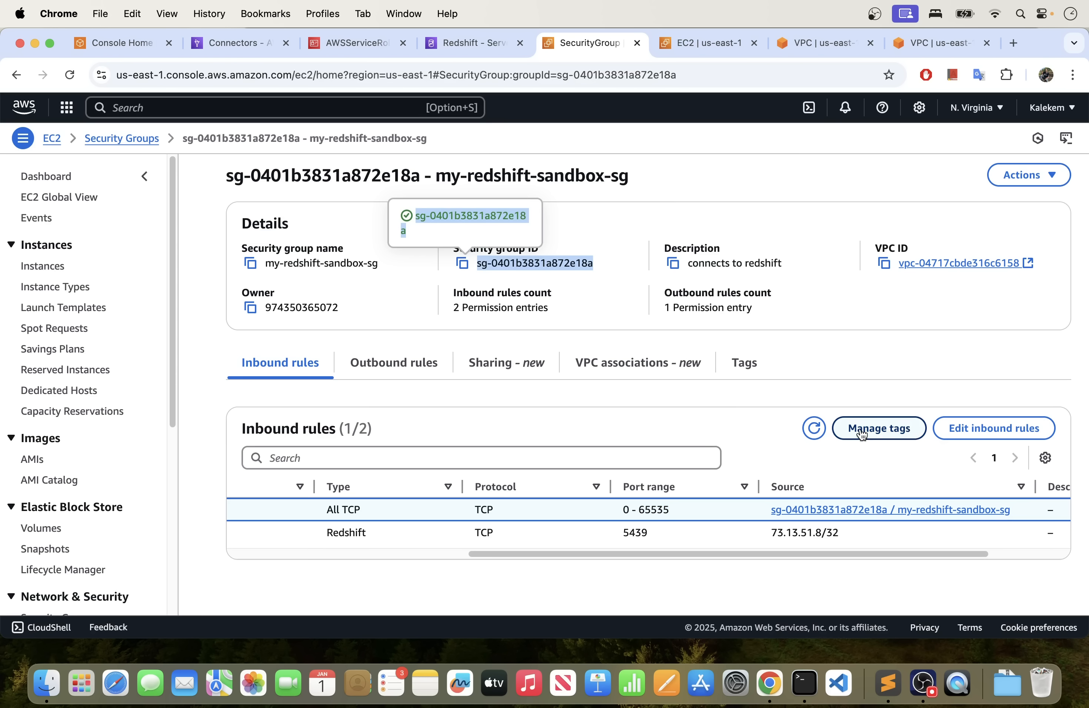
Delete the existing All TCP inbound rule of my-redshift-sandbox-sg and add a new rule of type All TCP.
left_click(978, 435)
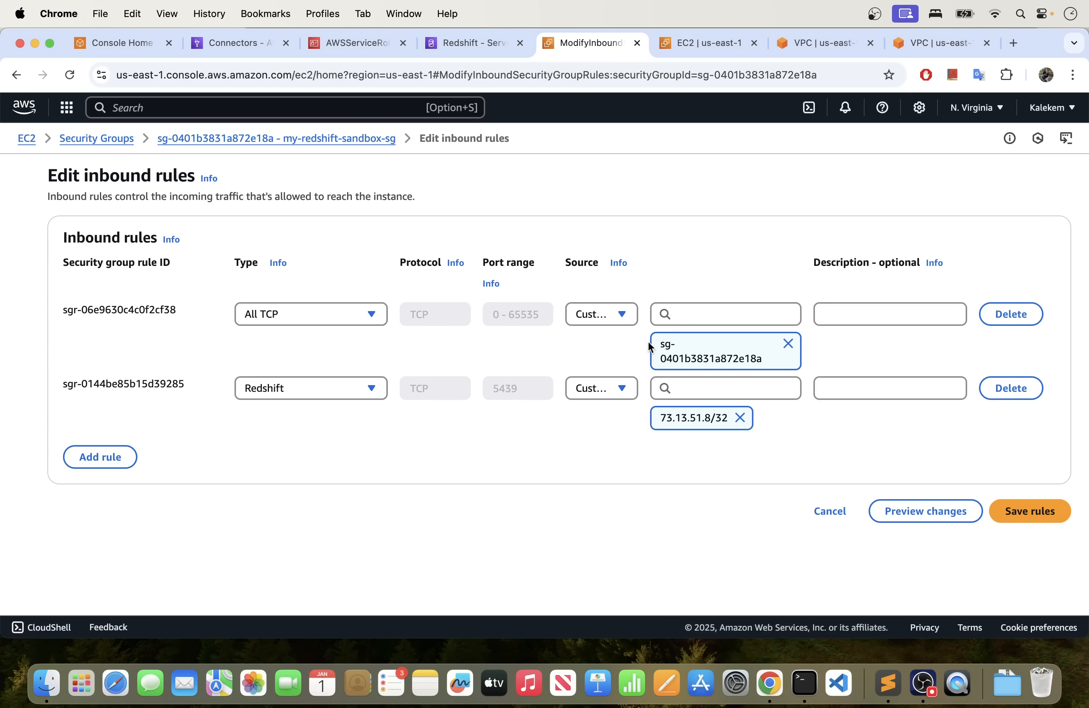
left_click(1011, 314)
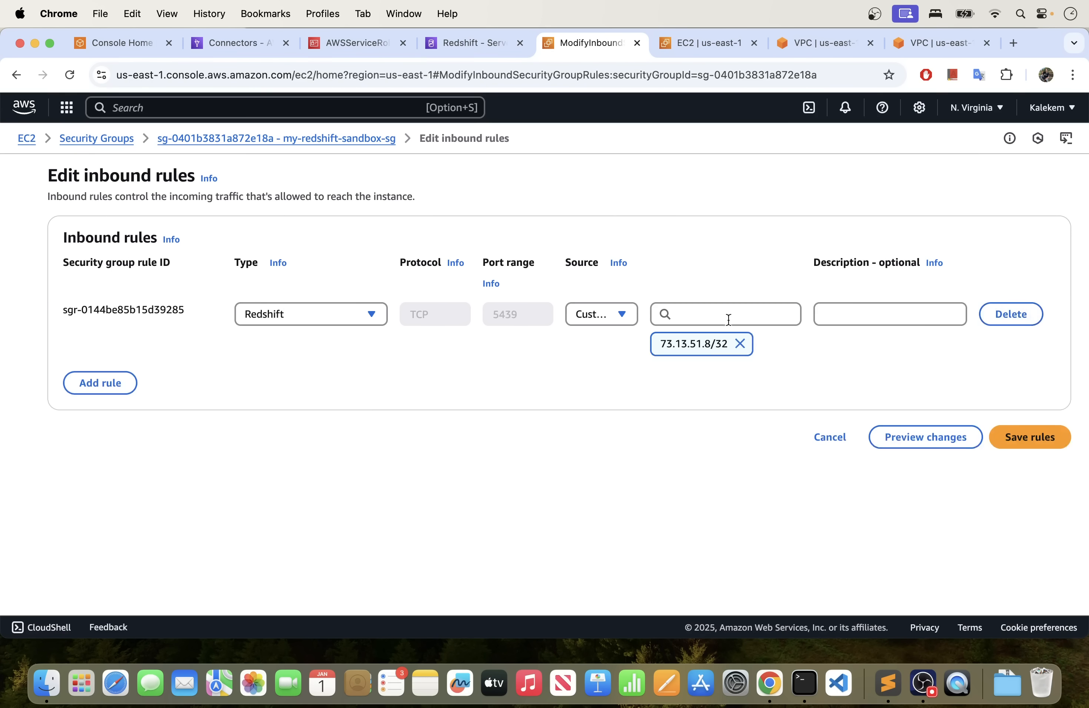
left_click(107, 381)
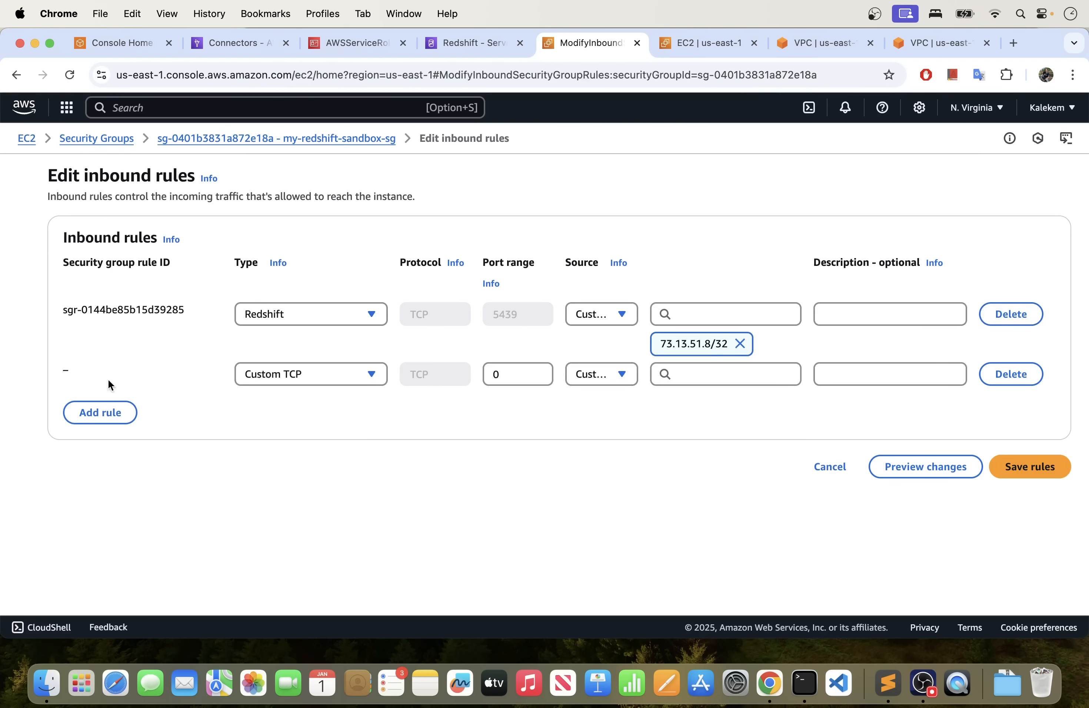
left_click(308, 375)
left_click(273, 514)
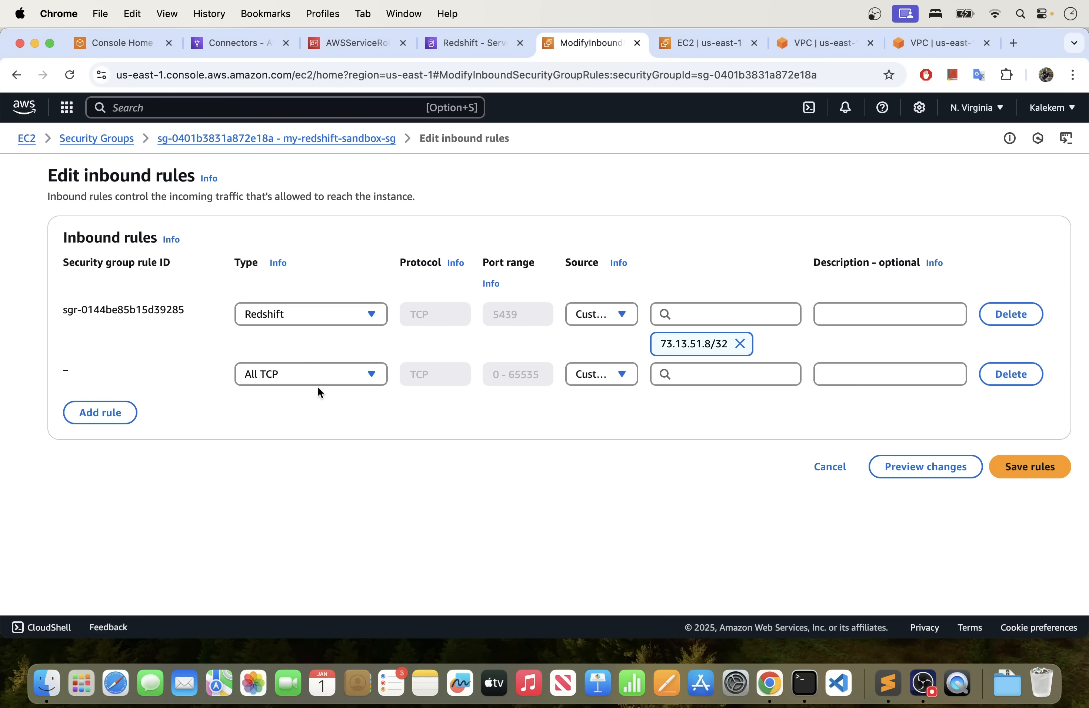
Use the copied my-redshift-sandbox-sg group ID as the new All TCP rule's custom source and save the inbound rules.
left_click(589, 379)
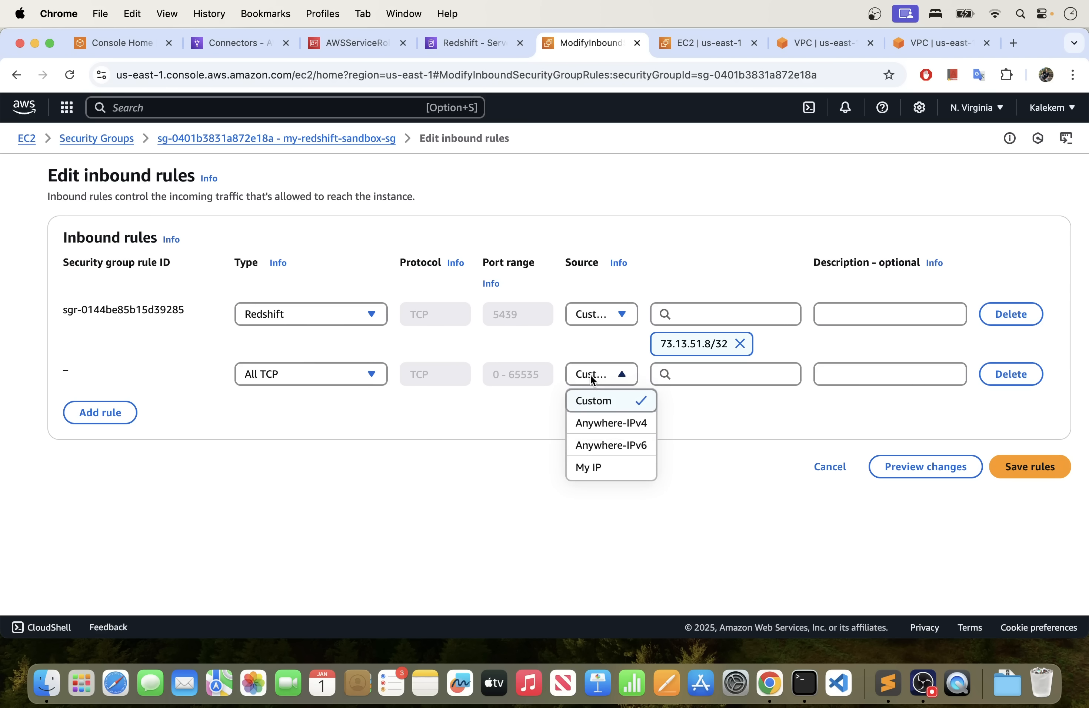
left_click(509, 440)
left_click(681, 370)
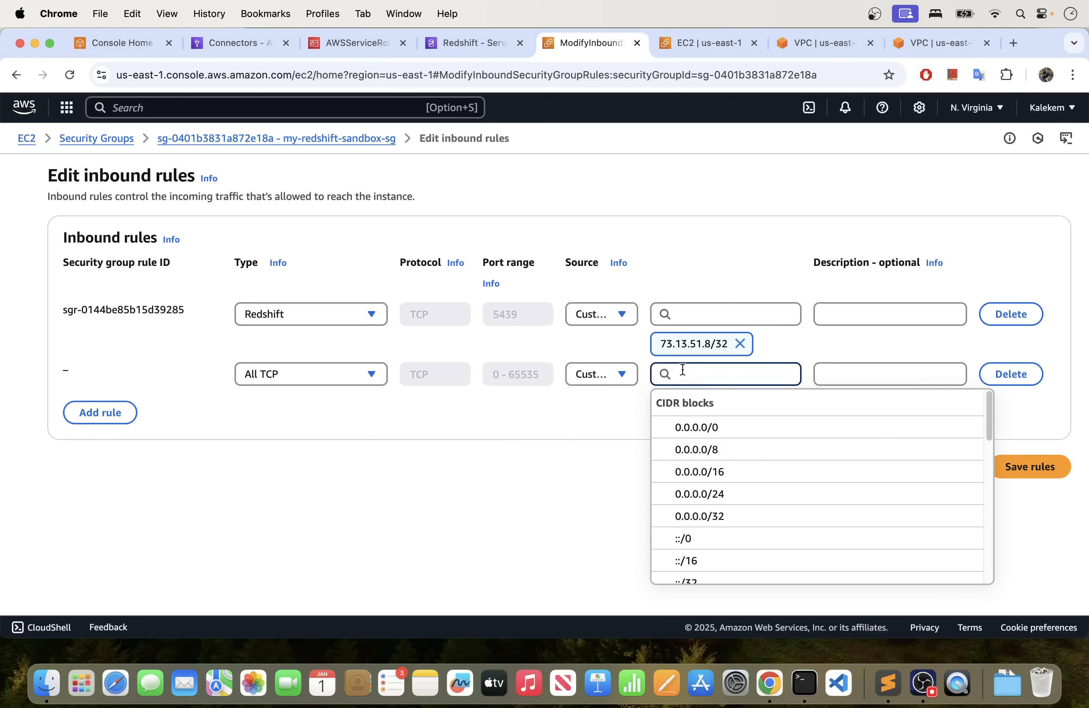
key("super+v")
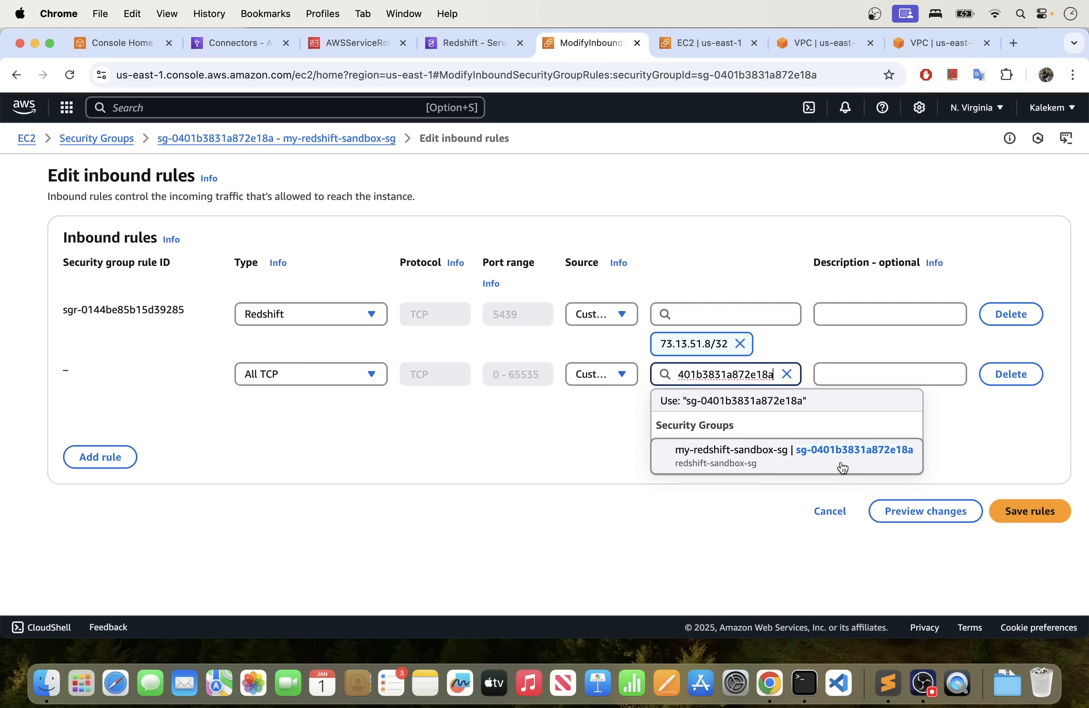
left_click(841, 461)
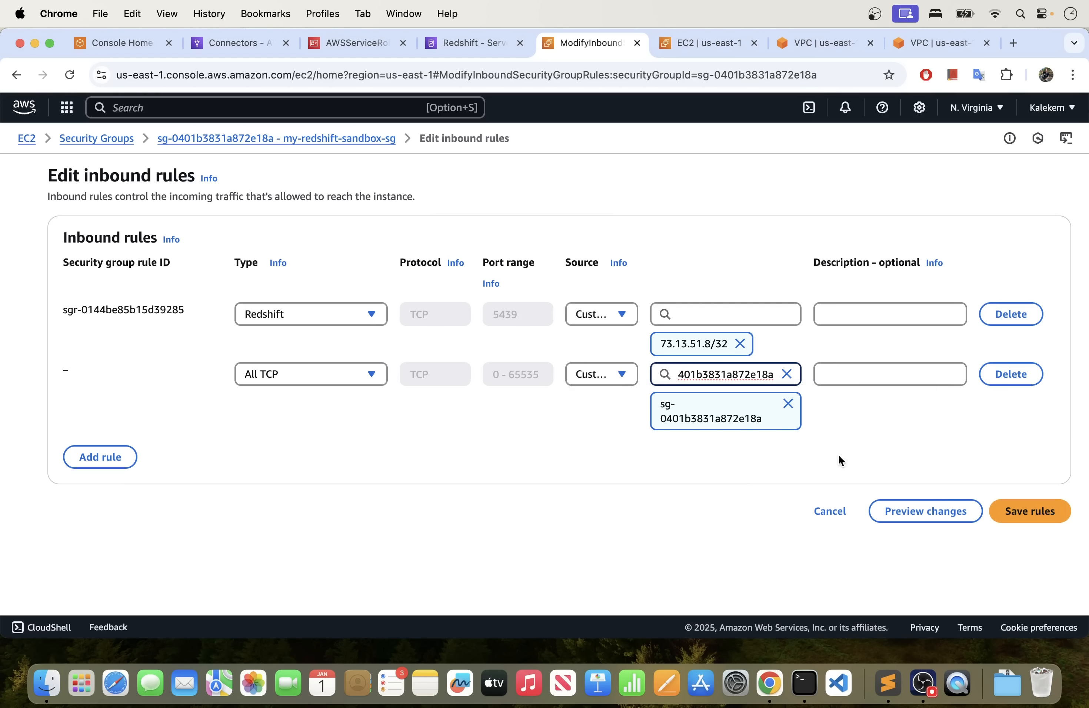
left_click(1030, 512)
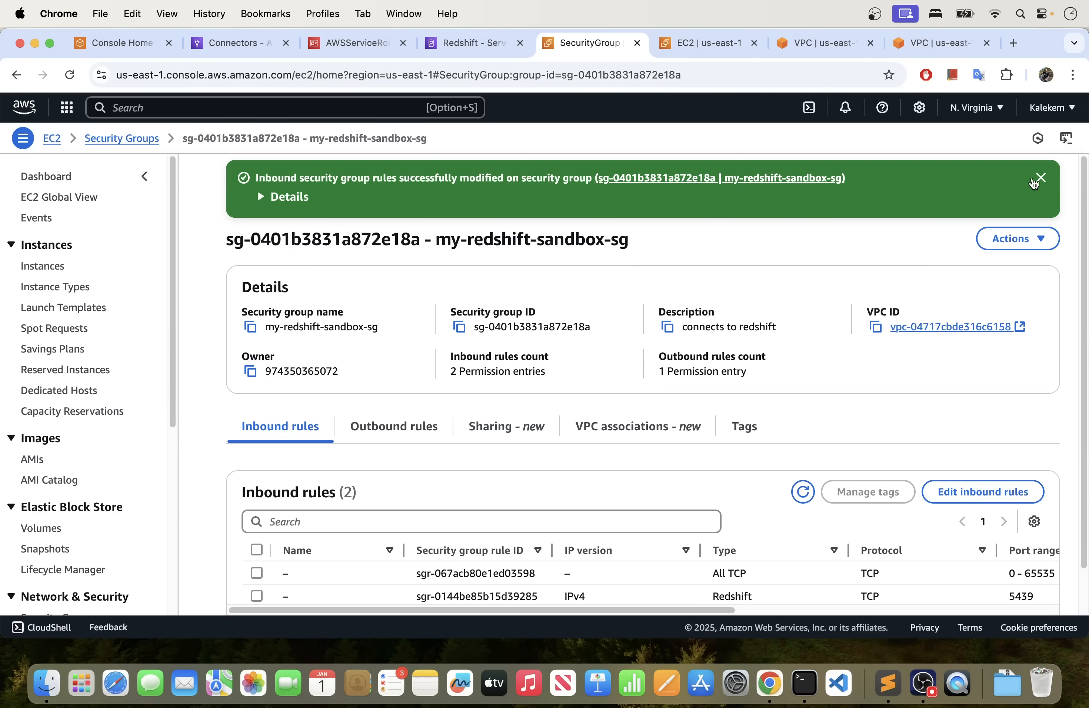
Dismiss the confirmation message and examine the columns of the saved inbound rules.
left_click(1042, 181)
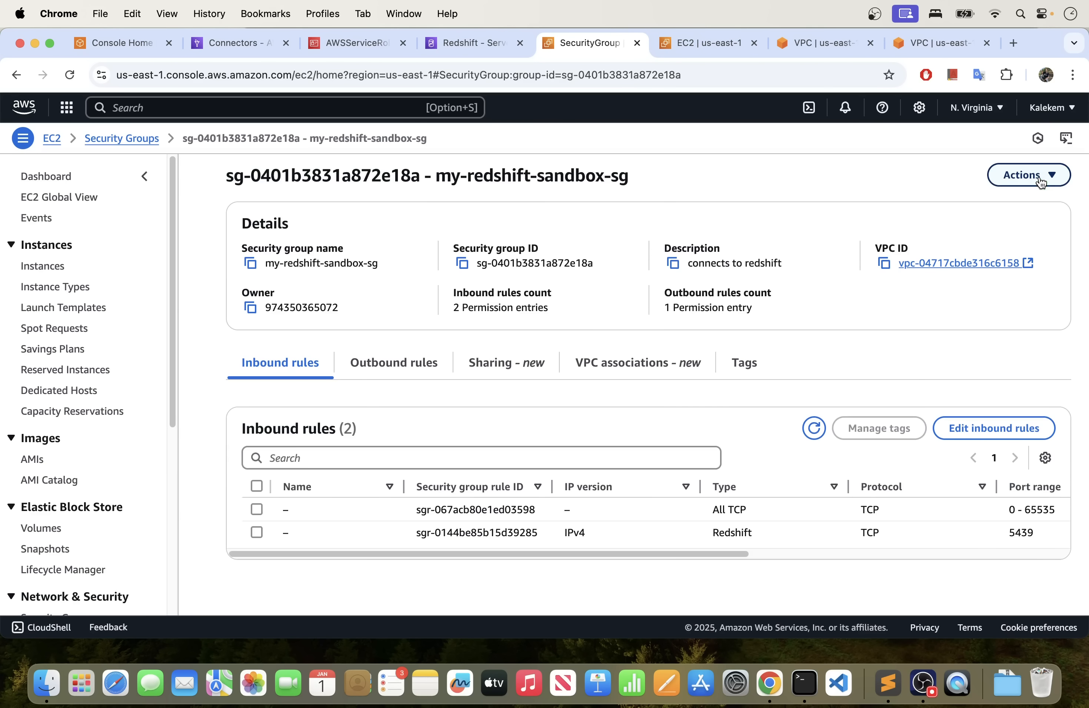
left_click_drag(589, 556, 519, 553)
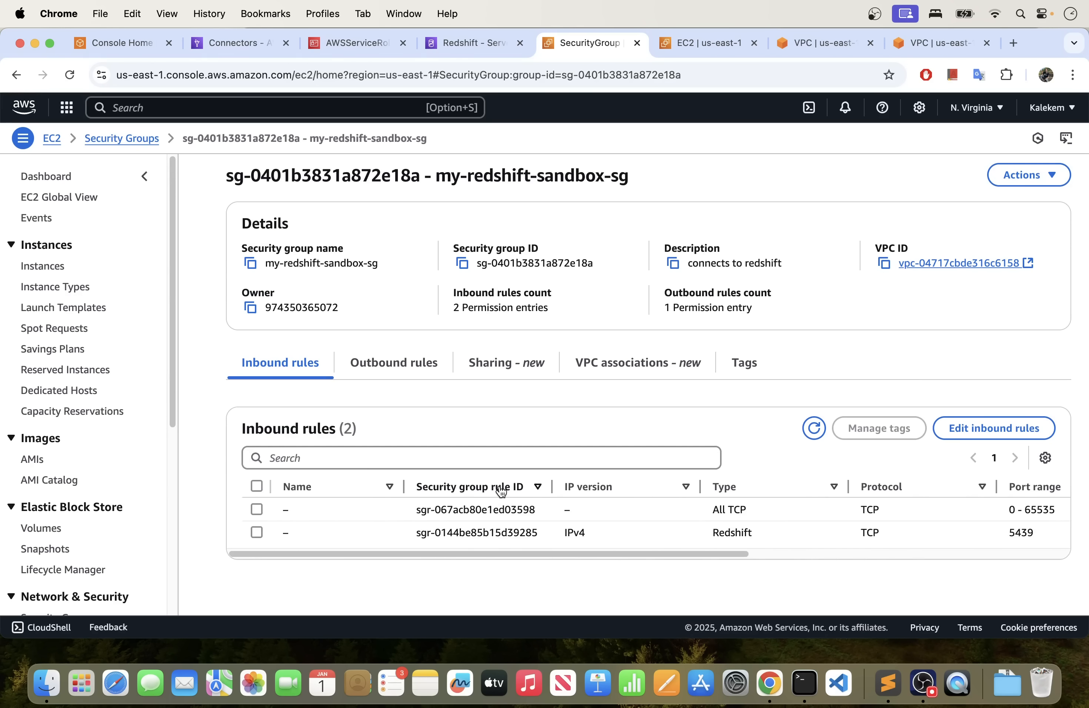
left_click_drag(697, 555, 989, 563)
Return to the VPC endpoints list, refresh it to check each endpoint's status, and dismiss the creation message.
left_click(350, 44)
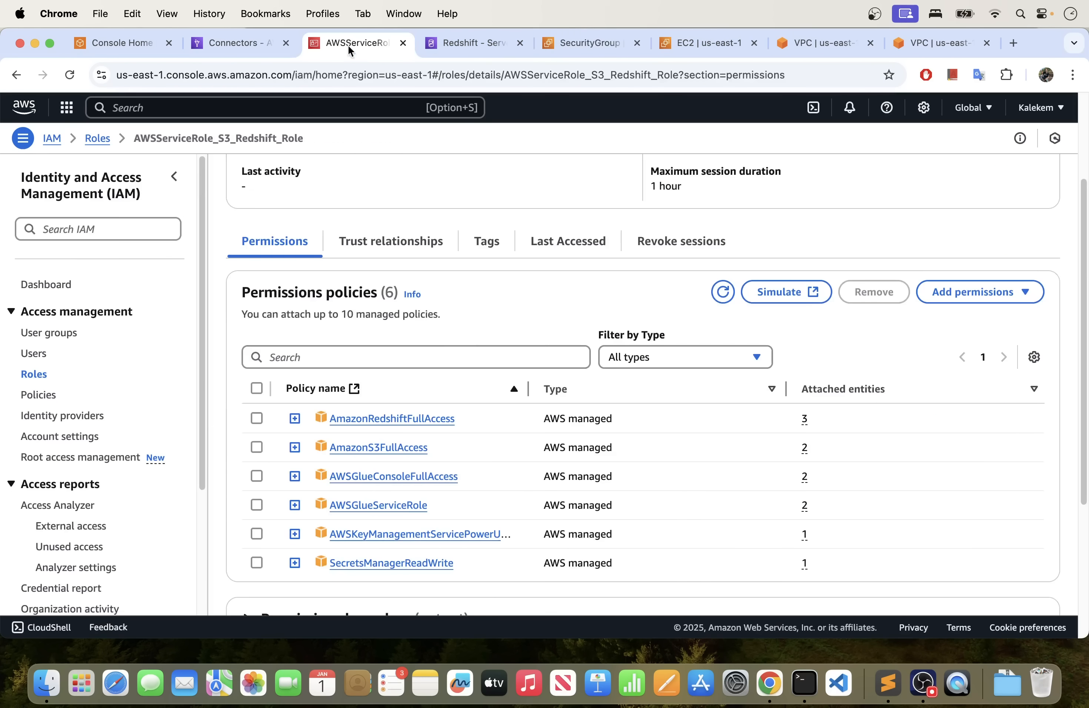
left_click(472, 43)
left_click(697, 42)
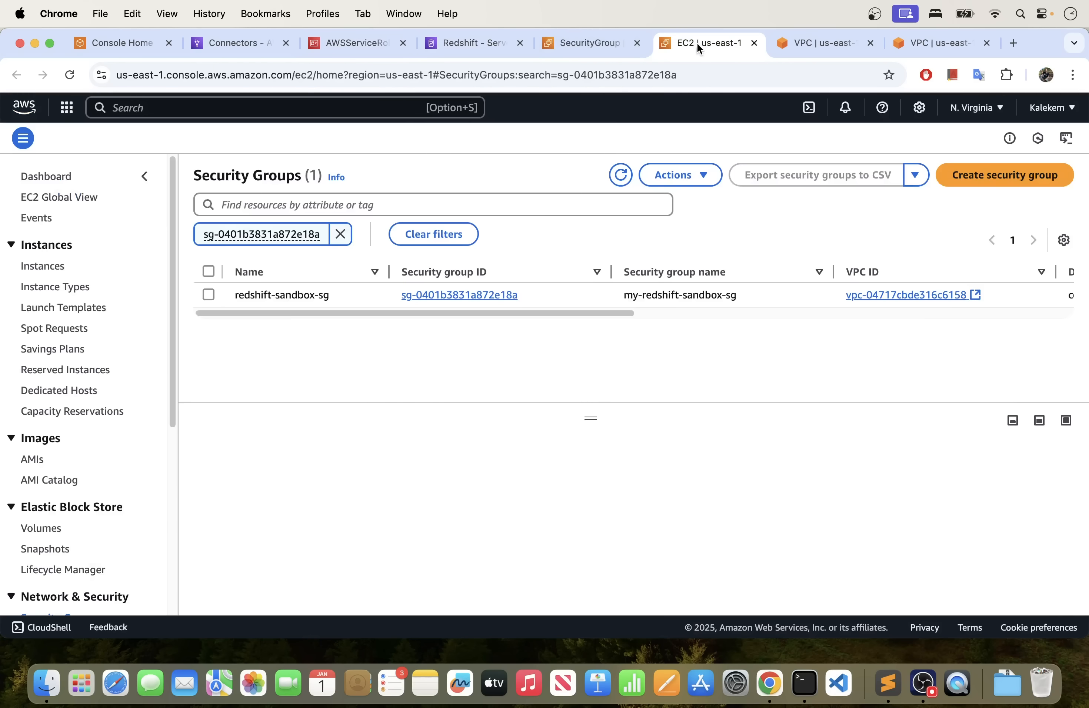
left_click(825, 46)
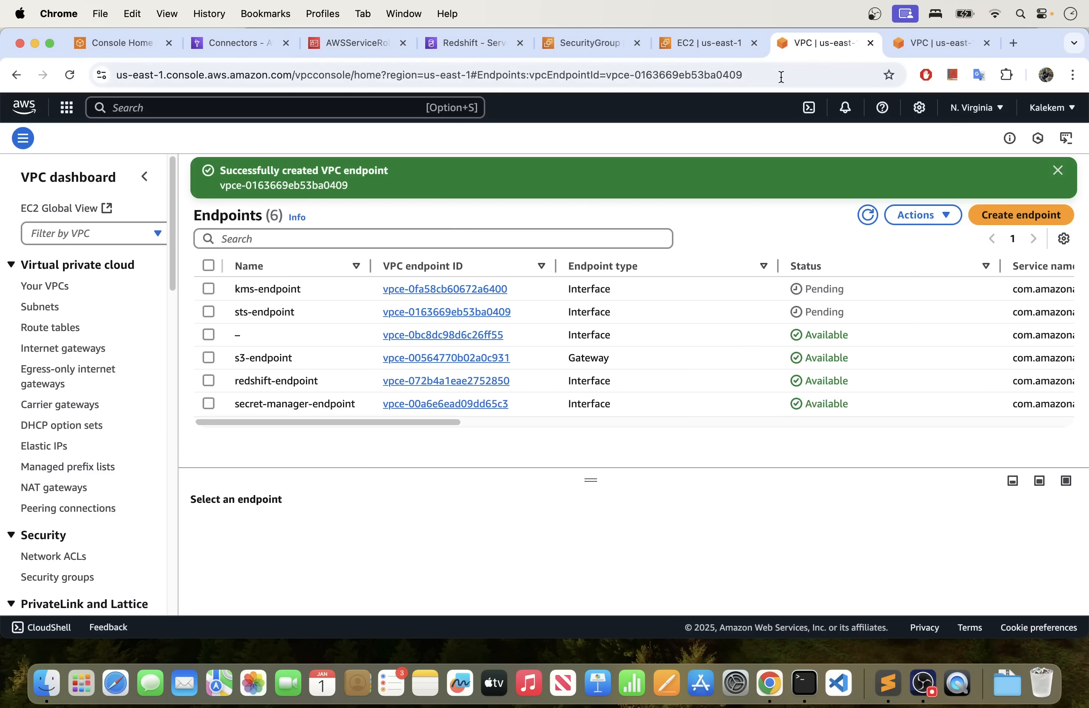
left_click(869, 215)
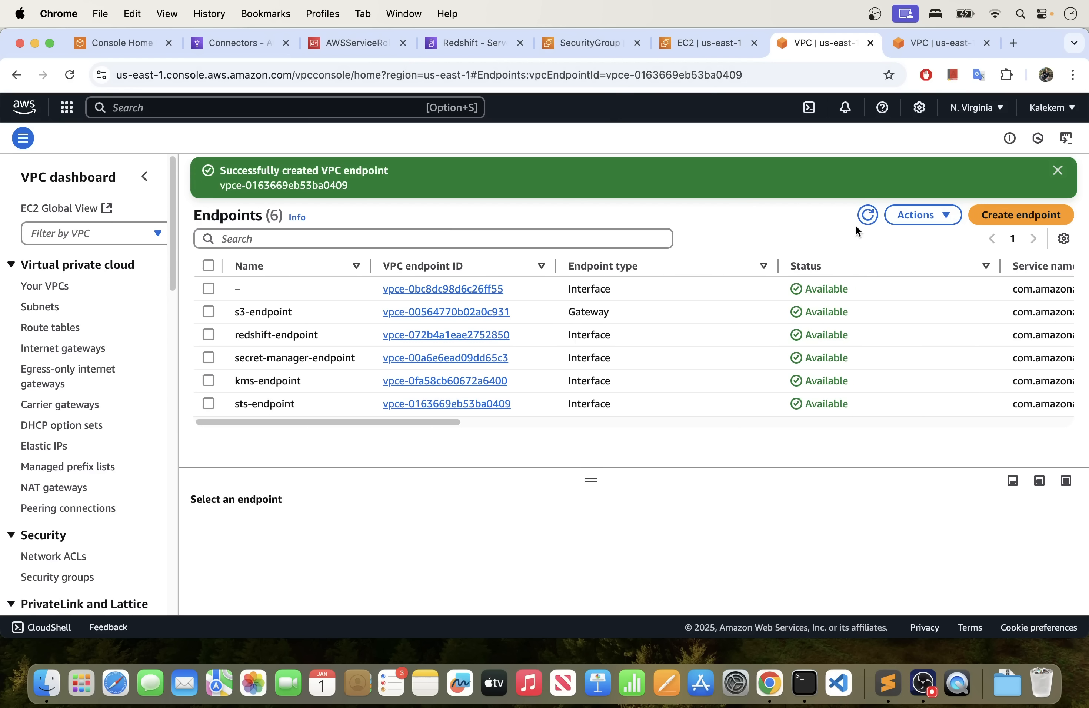
left_click(1057, 170)
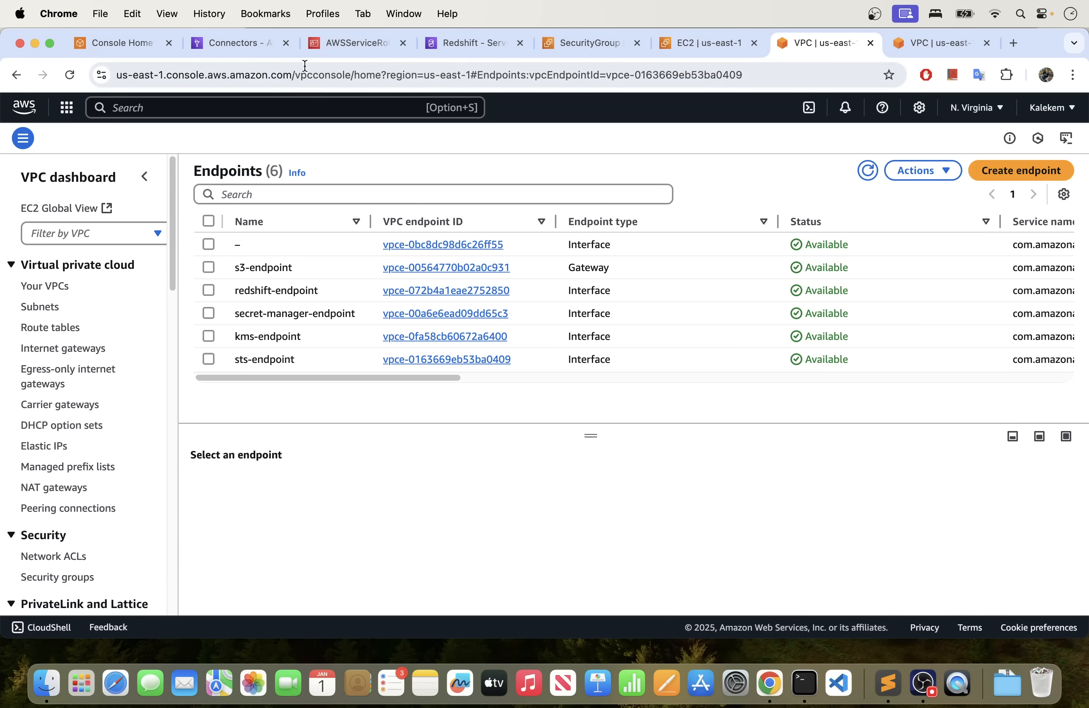
Start a new AWS Glue connection with Amazon Redshift as the data source and proceed to configuring the connection.
left_click(221, 42)
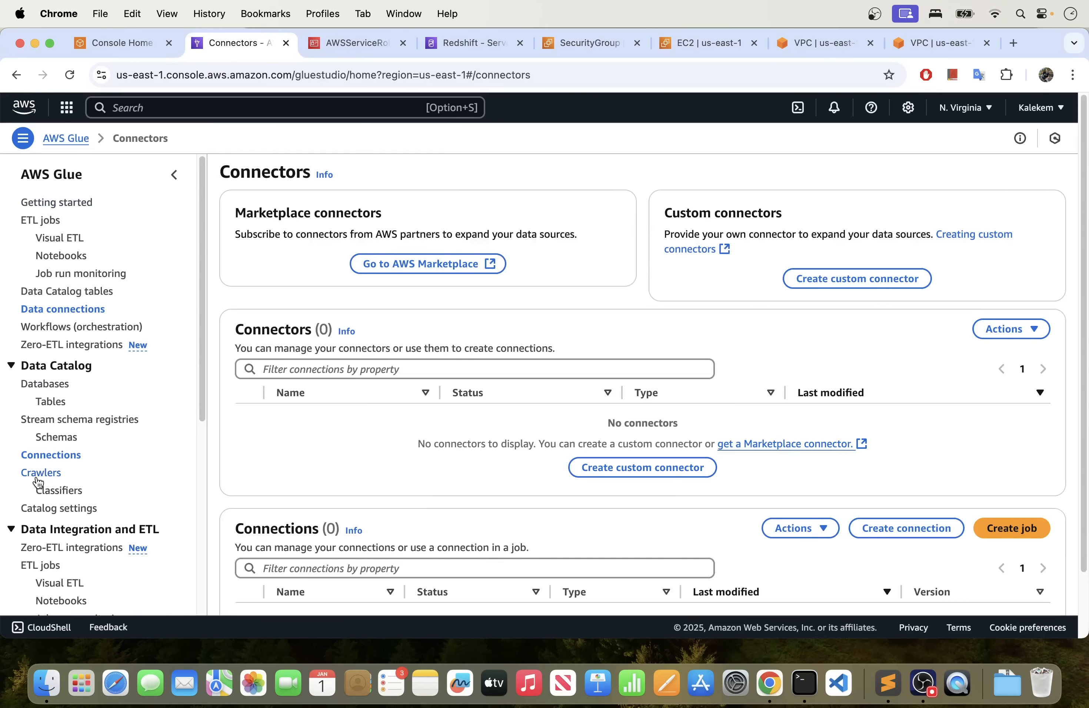
scroll(439, 449, "down", 3)
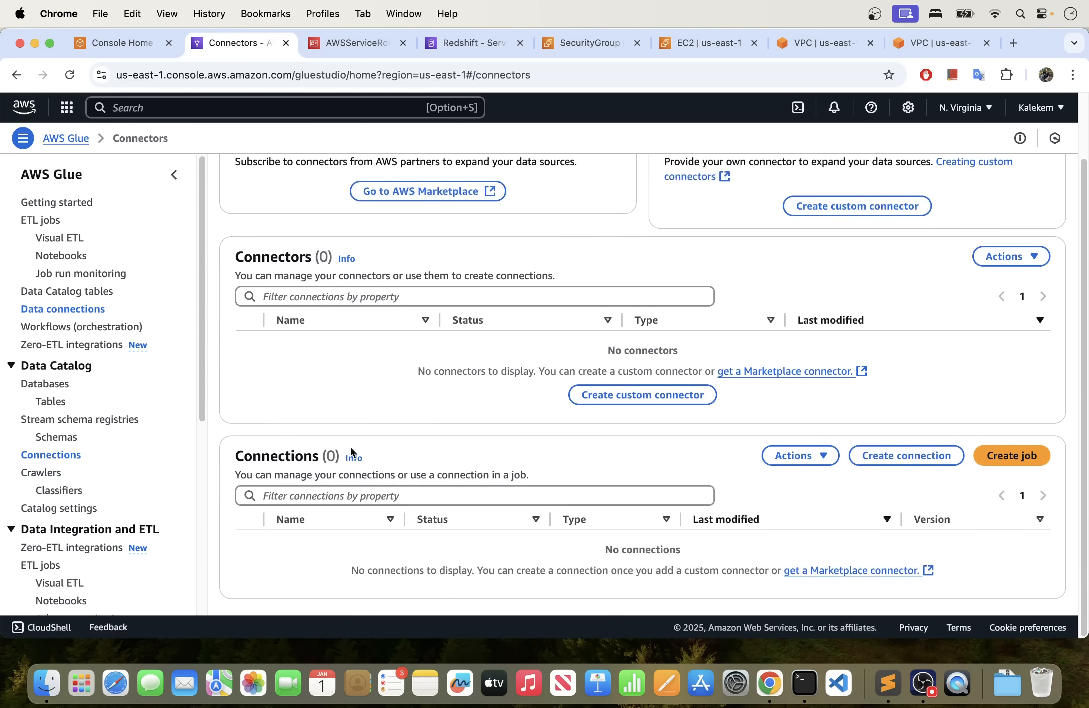
left_click(904, 465)
scroll(611, 469, "down", 4)
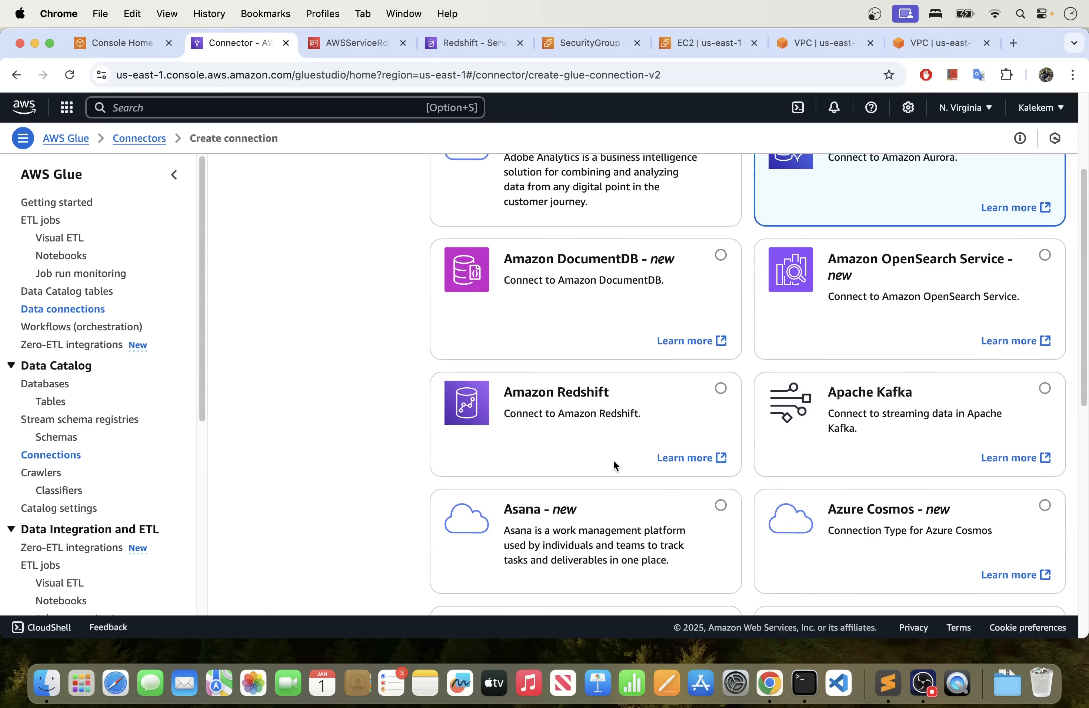
left_click(720, 390)
scroll(598, 423, "down", 7)
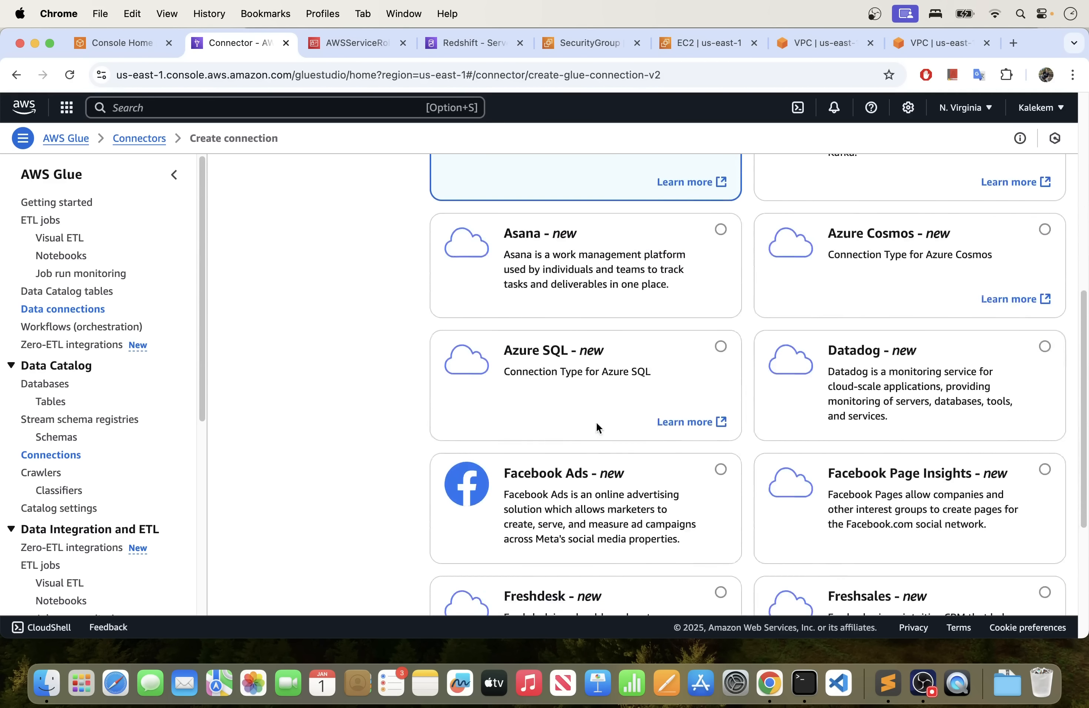
scroll(596, 423, "down", 5)
left_click(1041, 589)
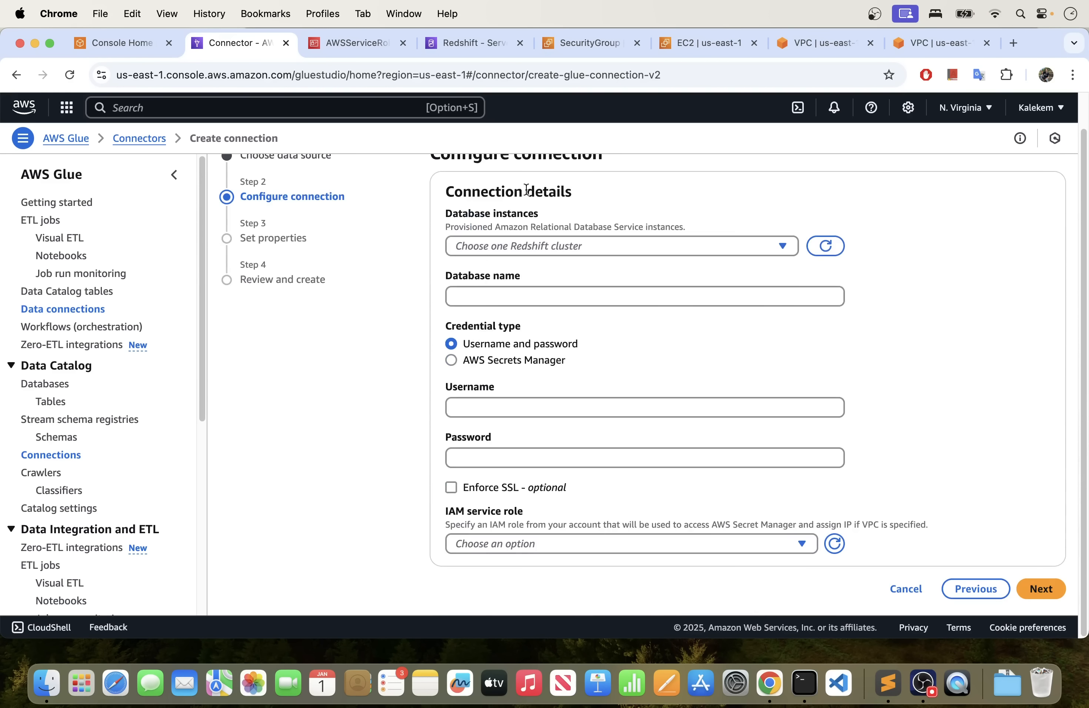
Choose the sandbox-workspace serverless instance for the connection and check the prefilled database name.
left_click(566, 242)
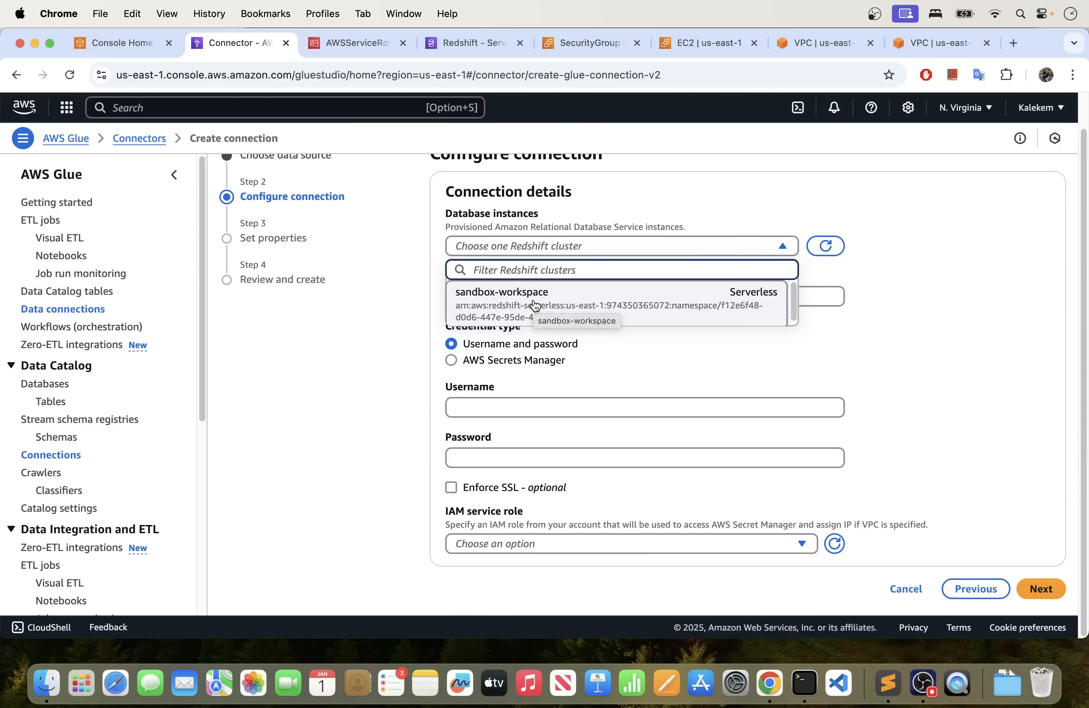
left_click(535, 305)
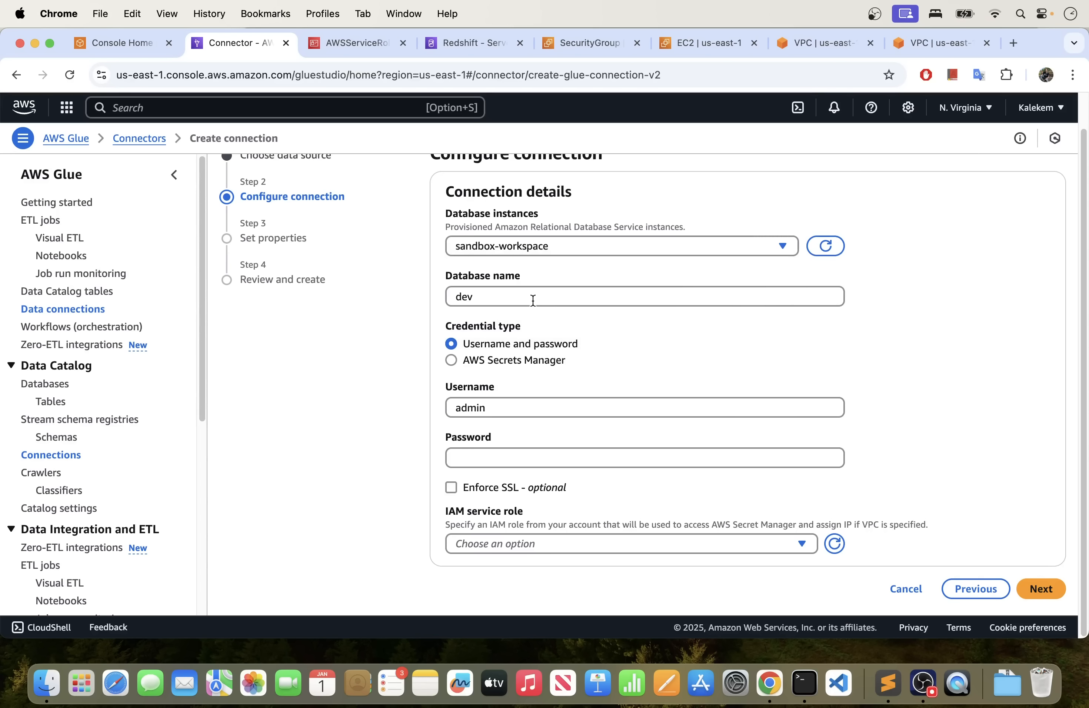
left_click(522, 247)
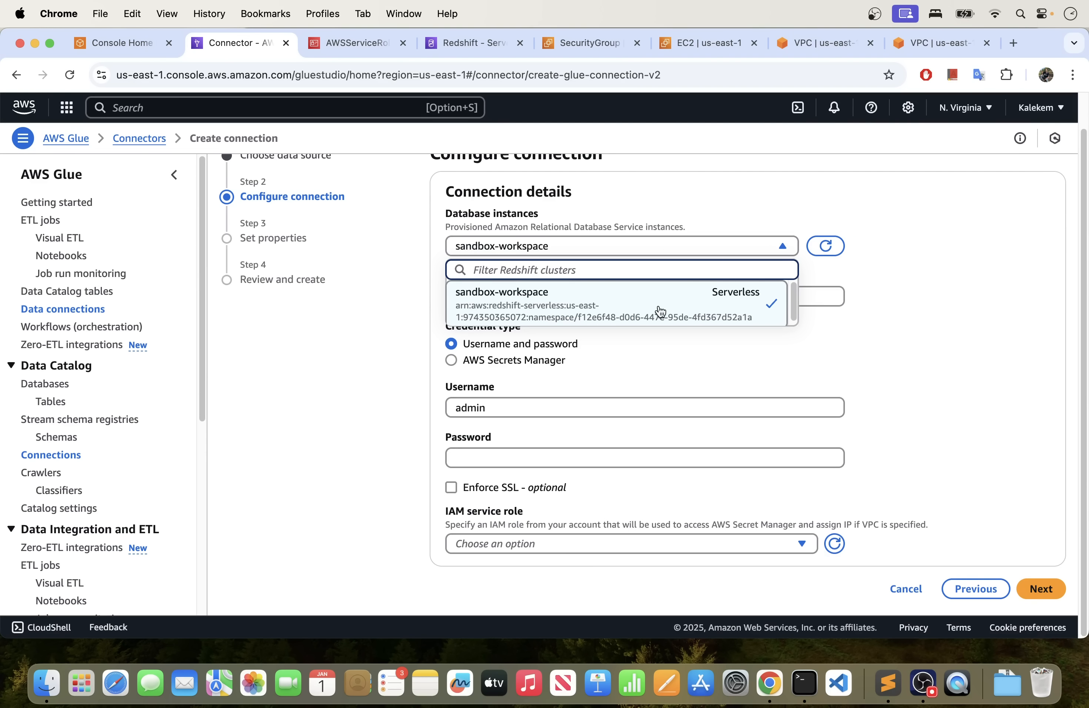
left_click(771, 352)
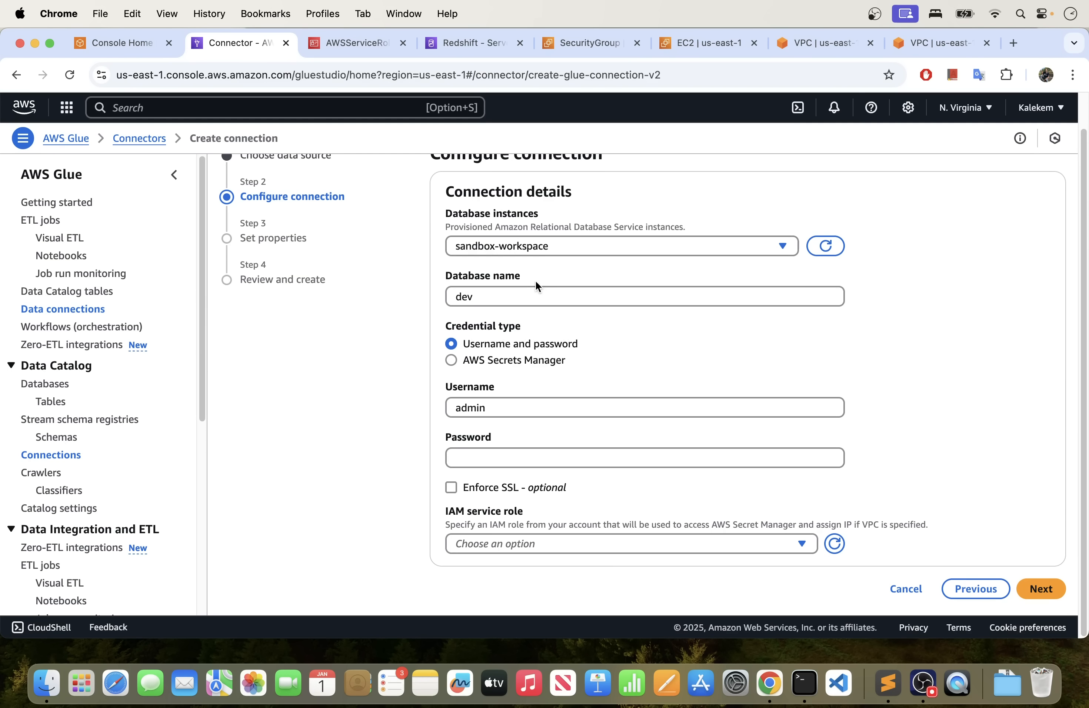
left_click(481, 296)
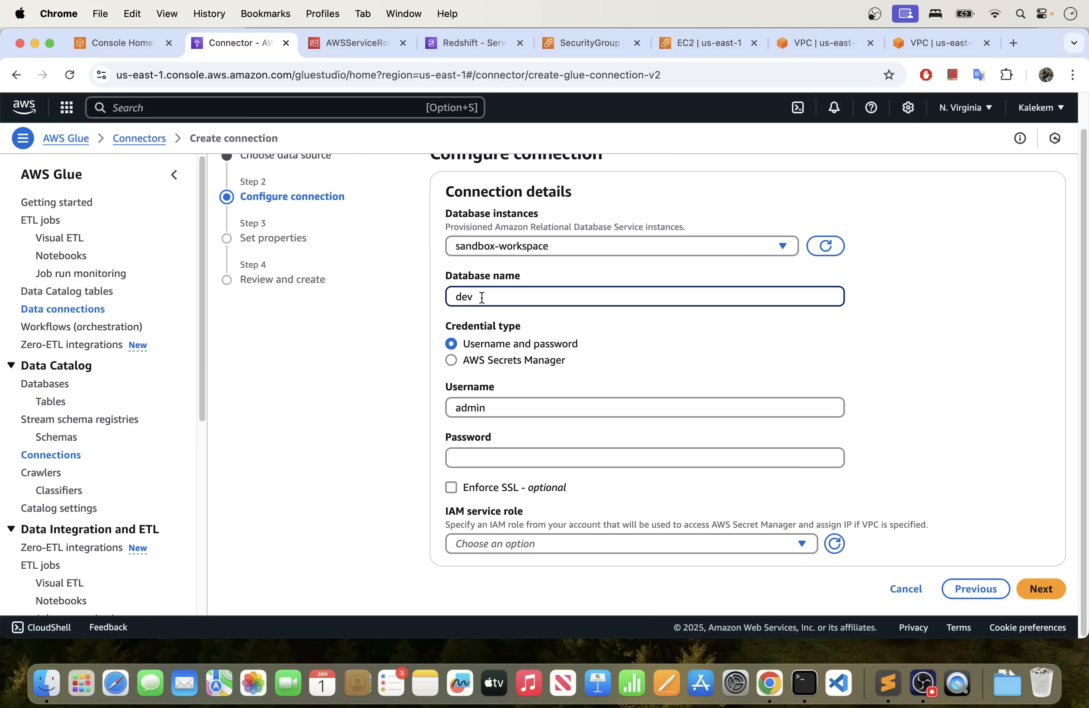
left_click_drag(482, 297, 457, 298)
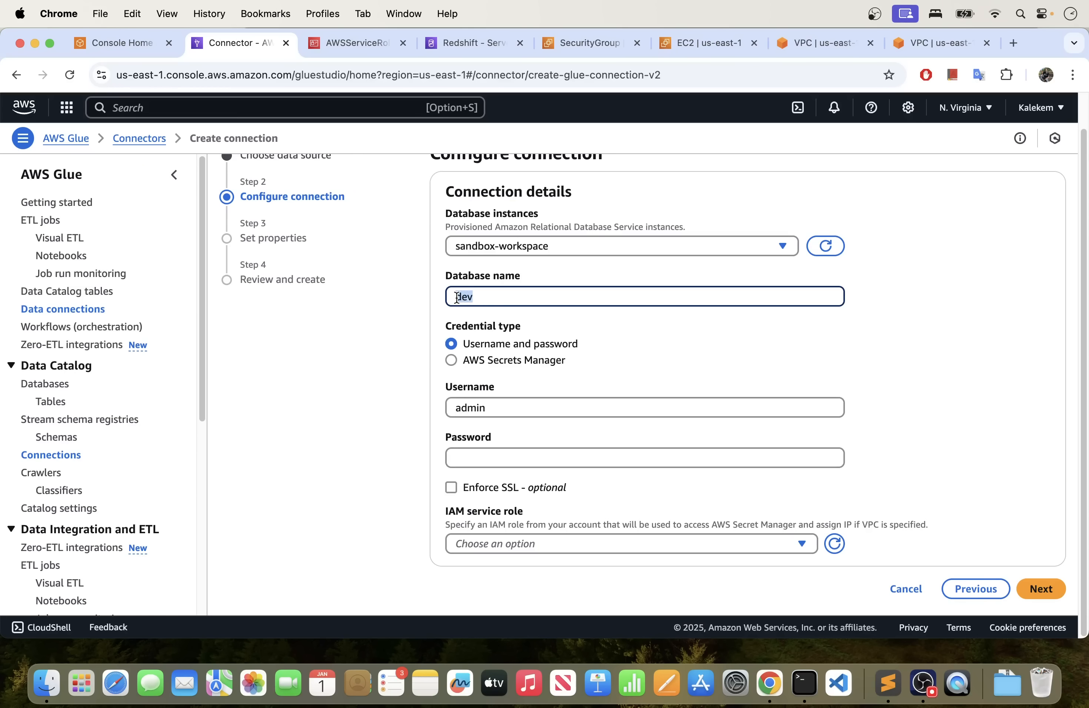
left_click(508, 302)
Open Redshift query editor v2 from the Amazon Redshift console showing the sandbox-workspace workgroup.
left_click(465, 44)
scroll(393, 278, "up", 2)
scroll(393, 278, "up", 8)
left_click(15, 137)
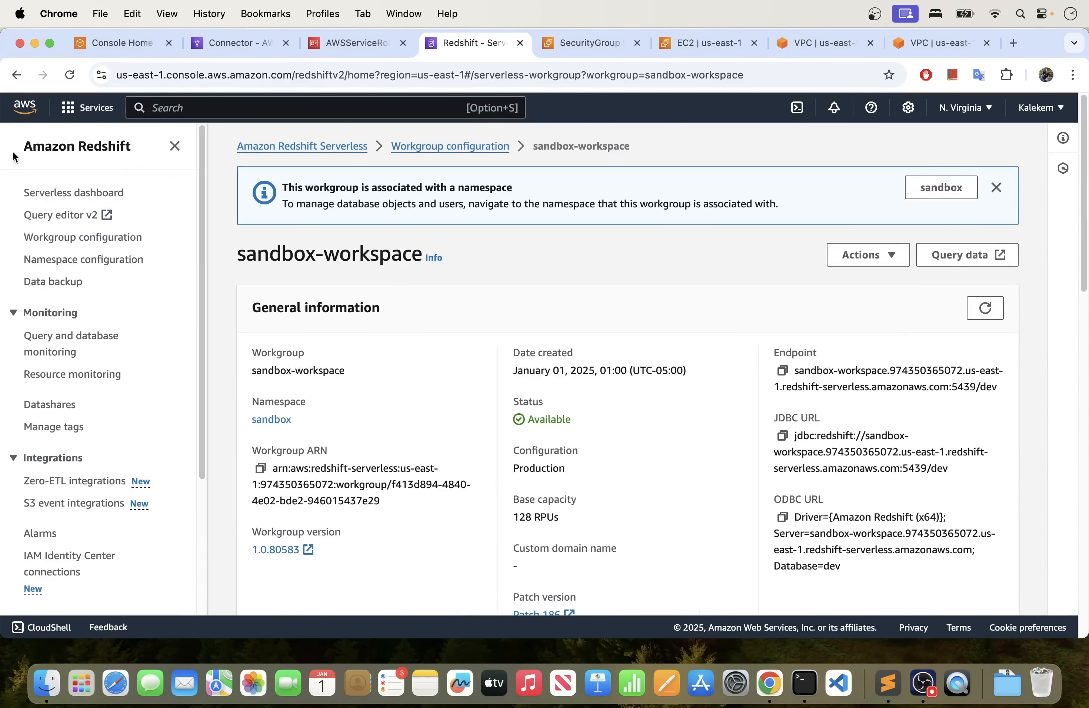
left_click(51, 212)
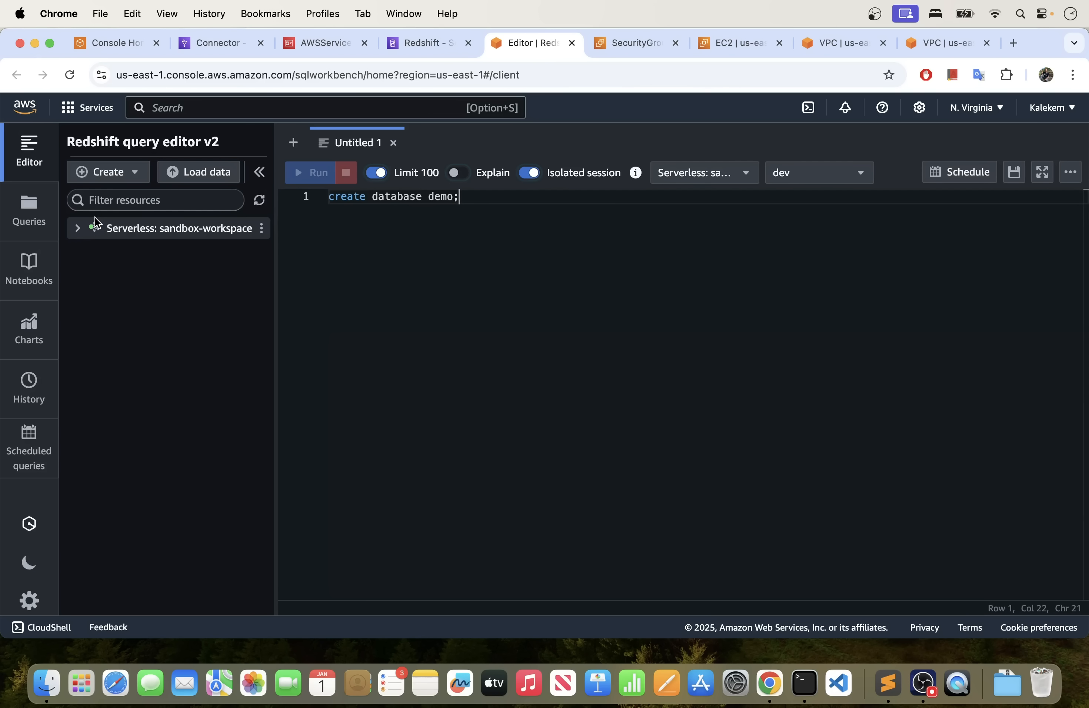
Expand the native databases of the sandbox-workspace workgroup and examine the create database demo statement.
left_click(81, 233)
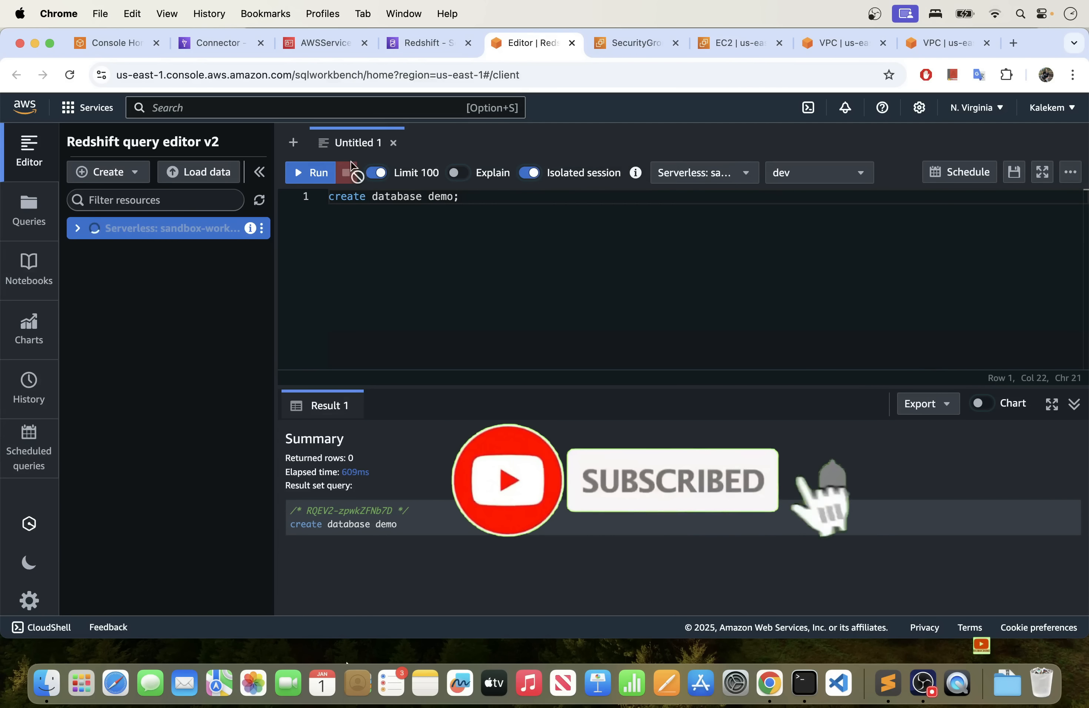
left_click(102, 251)
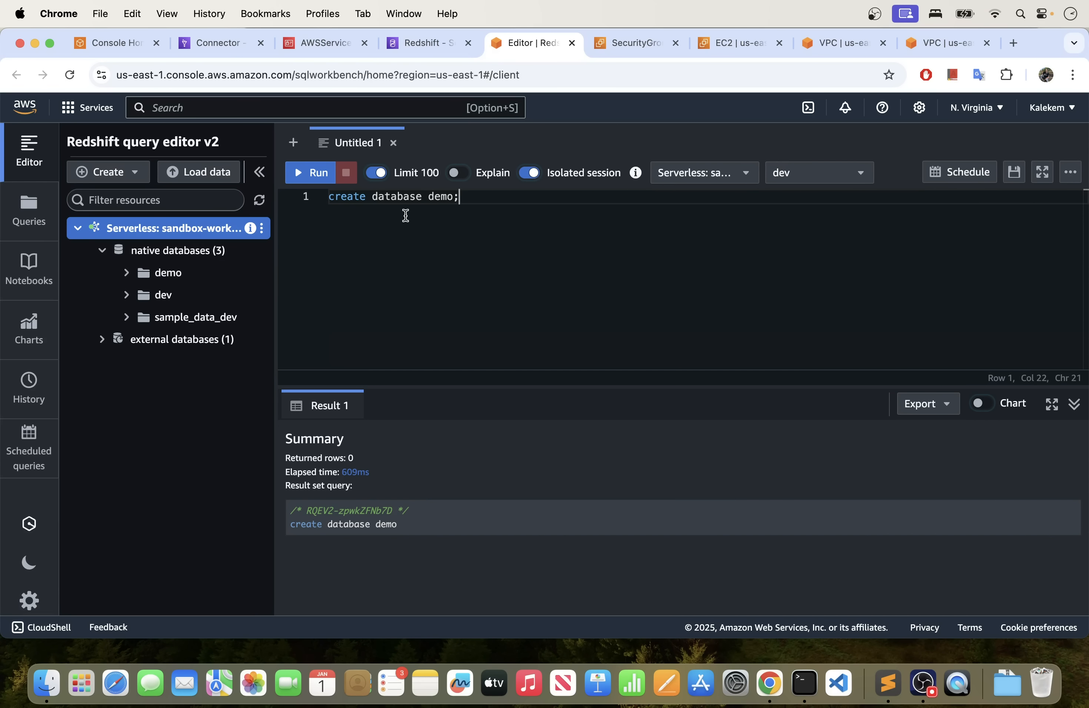
left_click_drag(474, 198, 308, 196)
left_click(348, 206)
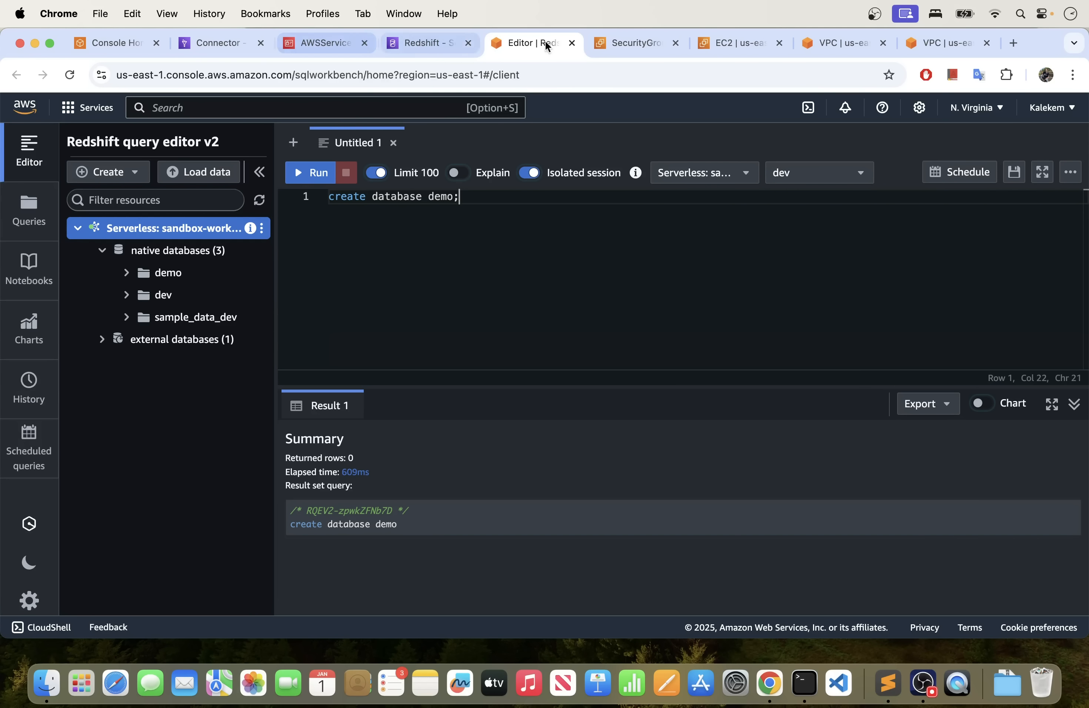
In the Glue connection setup, enter the database password, assign the AWSServiceRole_S3_Redshift_Role IAM service role and proceed to the connection properties.
left_click(221, 45)
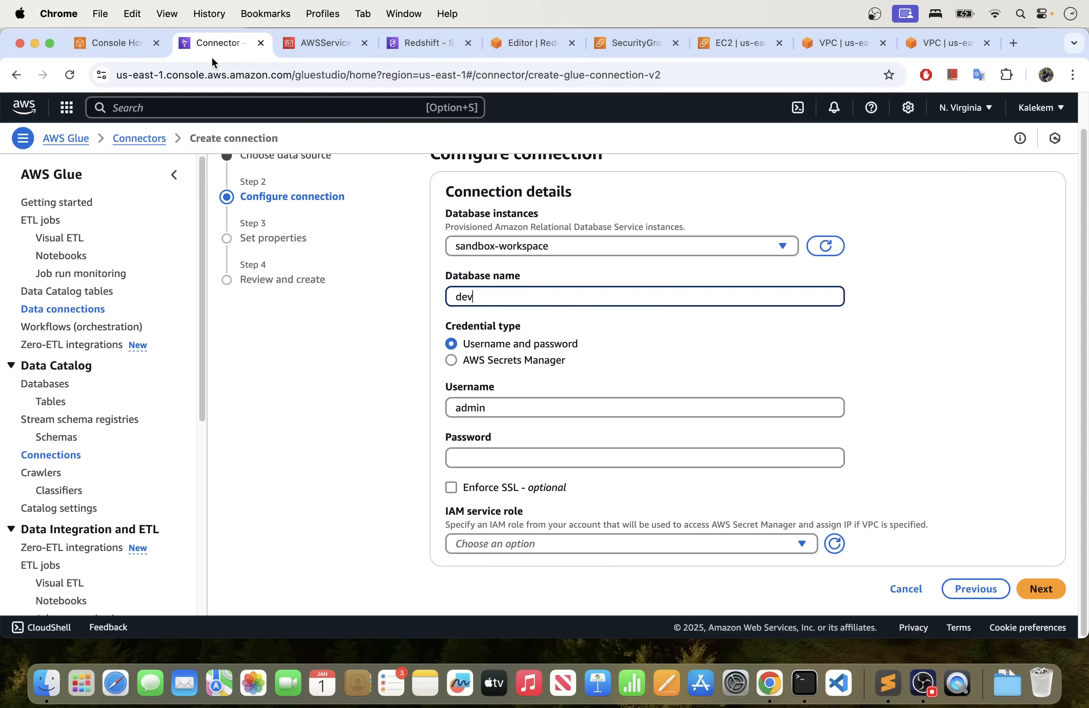
left_click(490, 408)
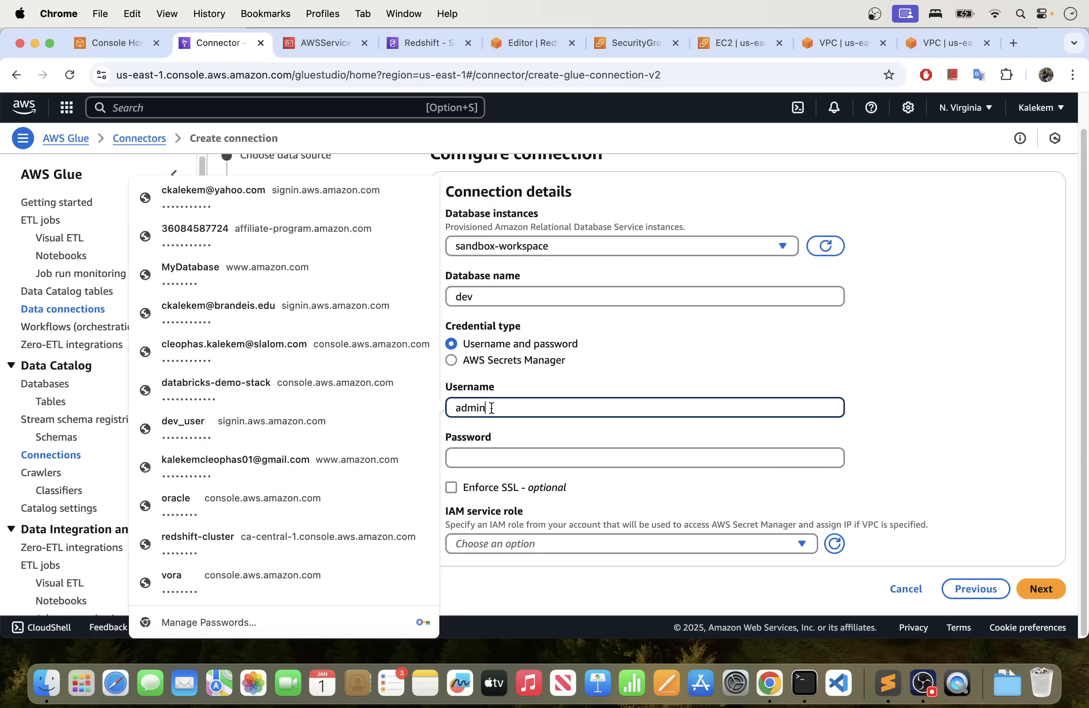
left_click(500, 458)
type("•••••••••••")
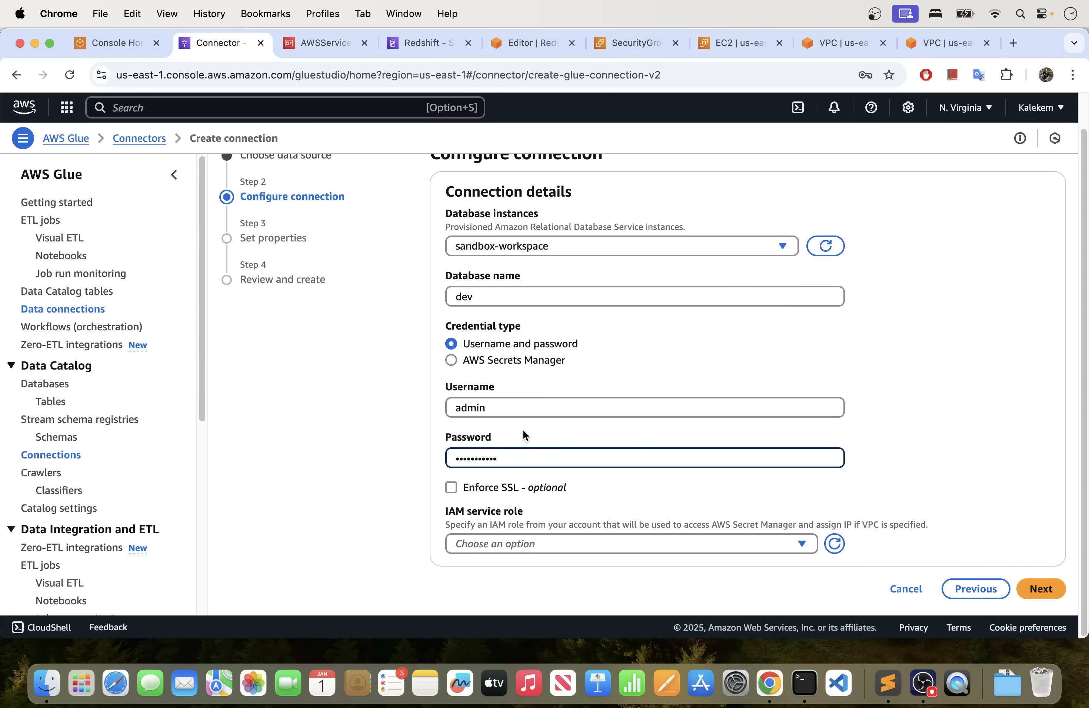
left_click(548, 543)
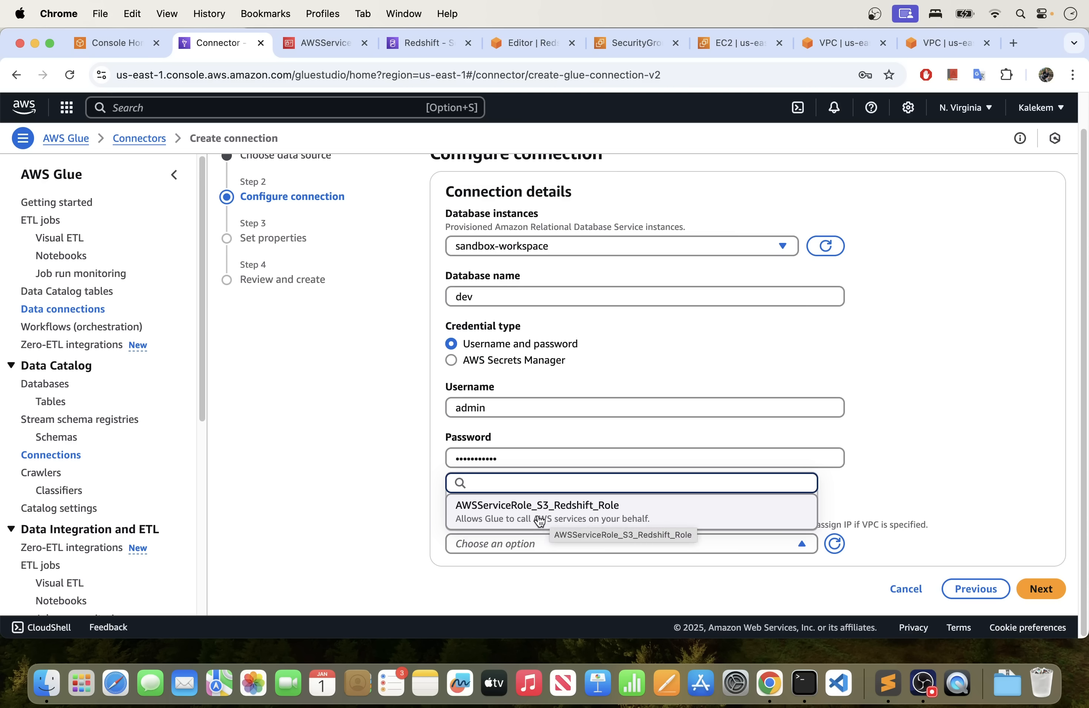
left_click(504, 518)
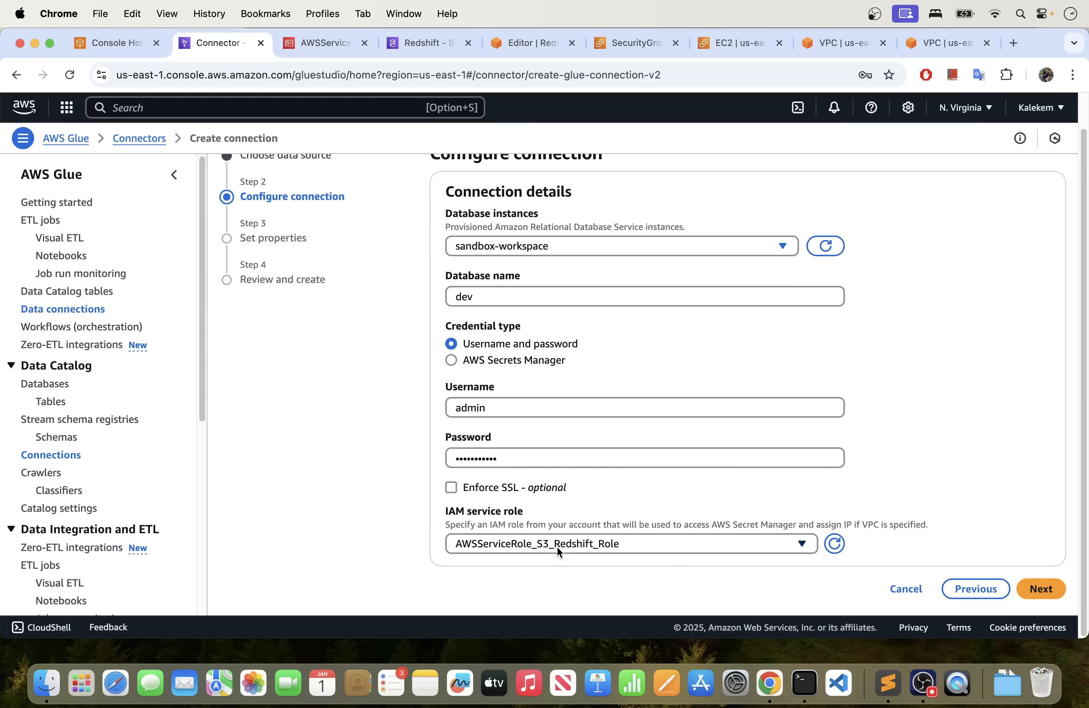
left_click(1041, 591)
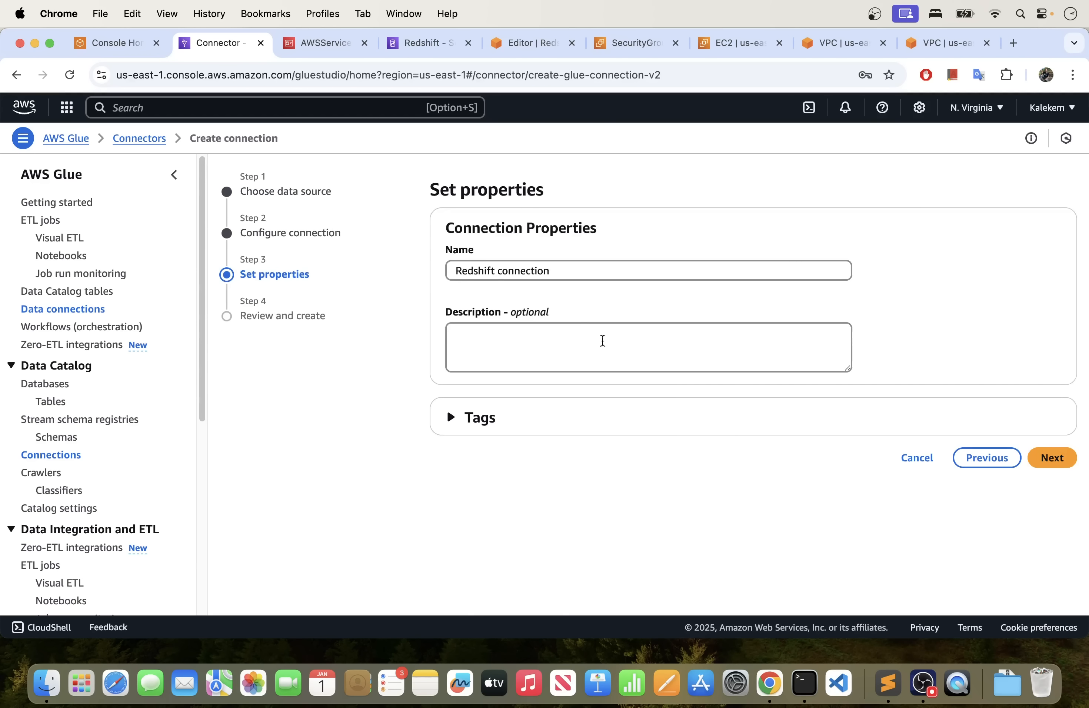
Keep the connection name Redshift connection with an empty description and proceed to the review.
left_click(533, 271)
left_click_drag(533, 271, 450, 271)
key("Left")
left_click(567, 269)
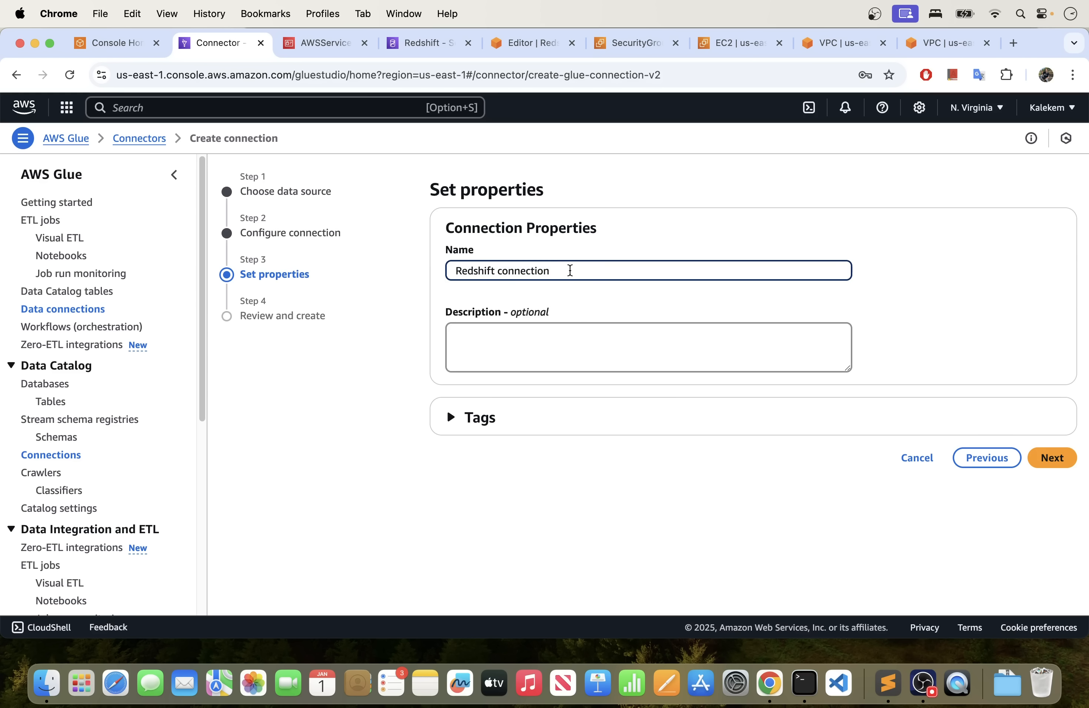
left_click(1051, 461)
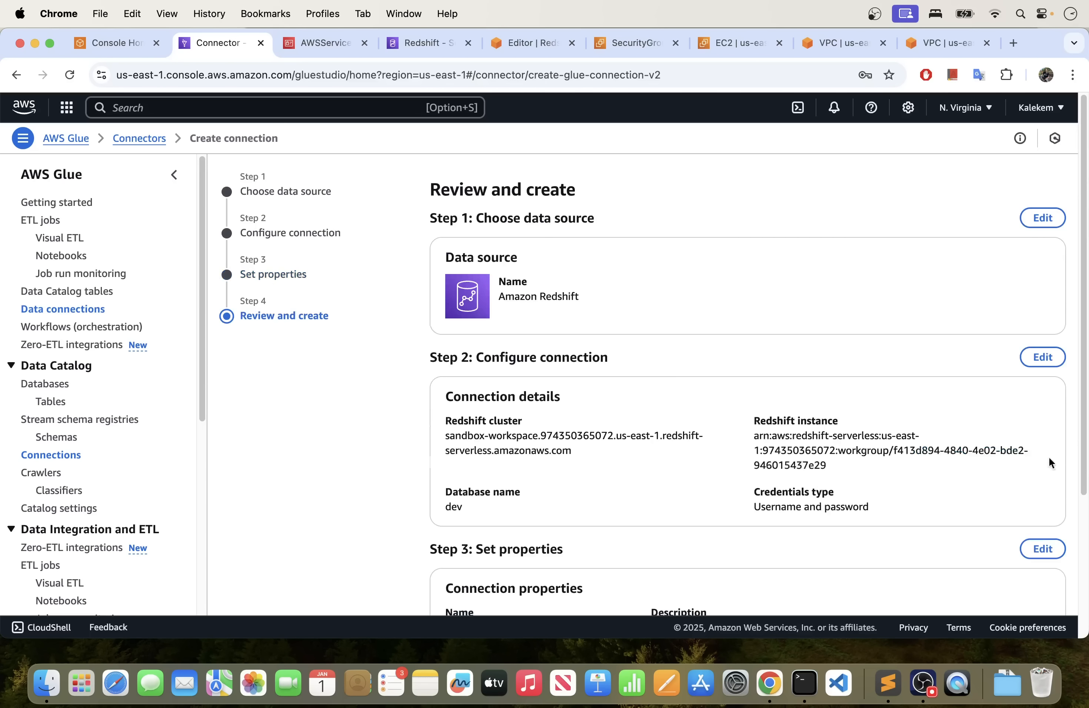
Review the connection summary, create the Redshift connection and dismiss its status notification once provisioning finishes.
scroll(614, 462, "down", 3)
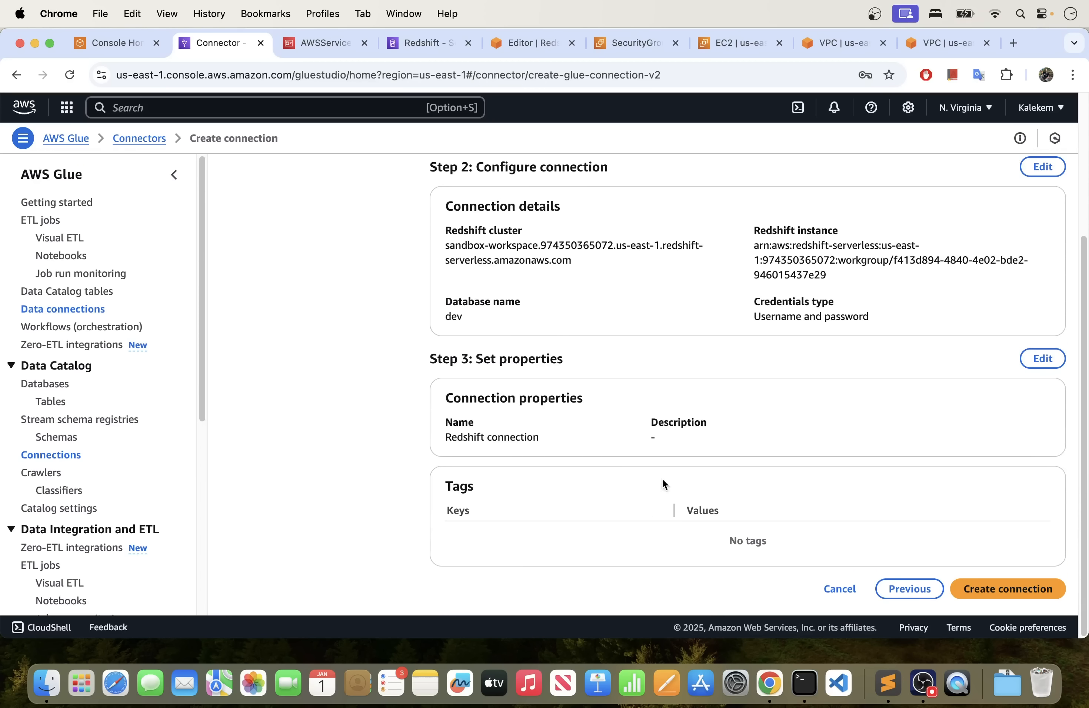
scroll(594, 369, "up", 4)
scroll(594, 368, "down", 4)
left_click(998, 590)
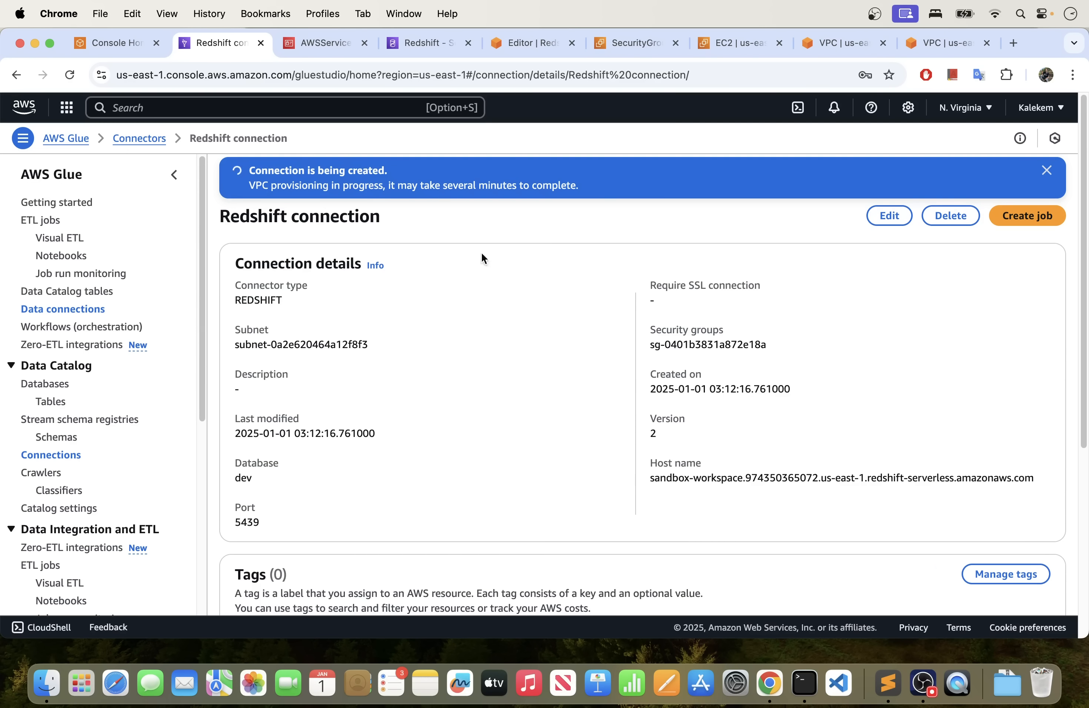
scroll(414, 373, "down", 5)
scroll(414, 373, "up", 5)
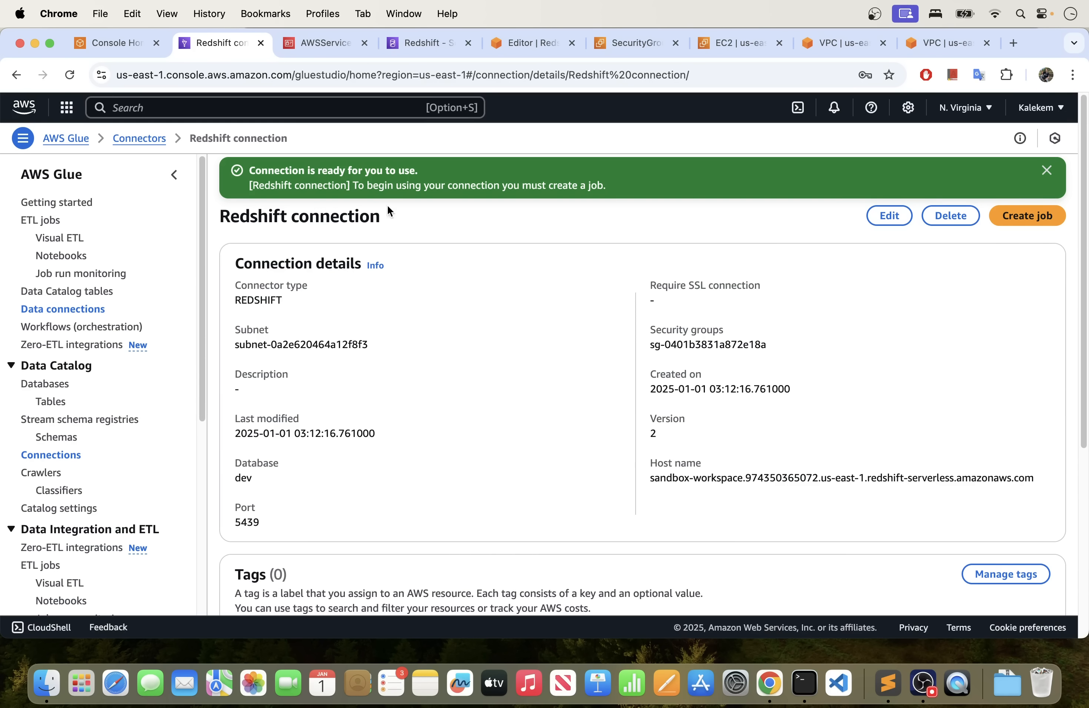
left_click(1047, 171)
scroll(524, 232, "down", 5)
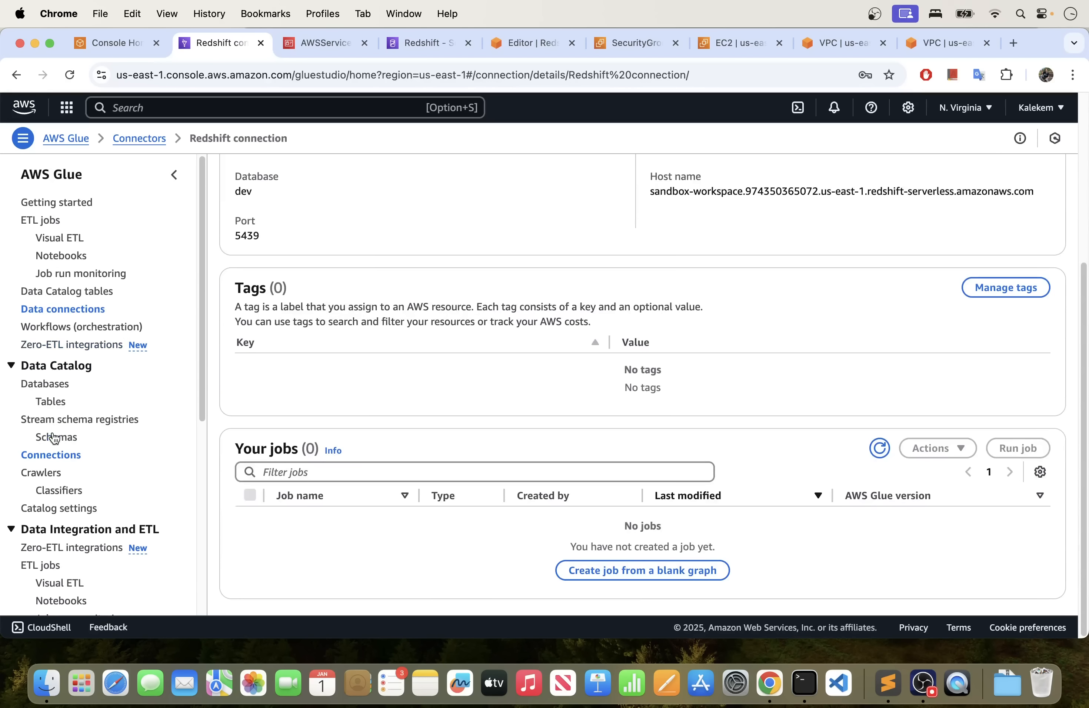
Run a connection test on Redshift connection from the Glue connections list and close the test dialog.
left_click(59, 456)
scroll(318, 460, "down", 1)
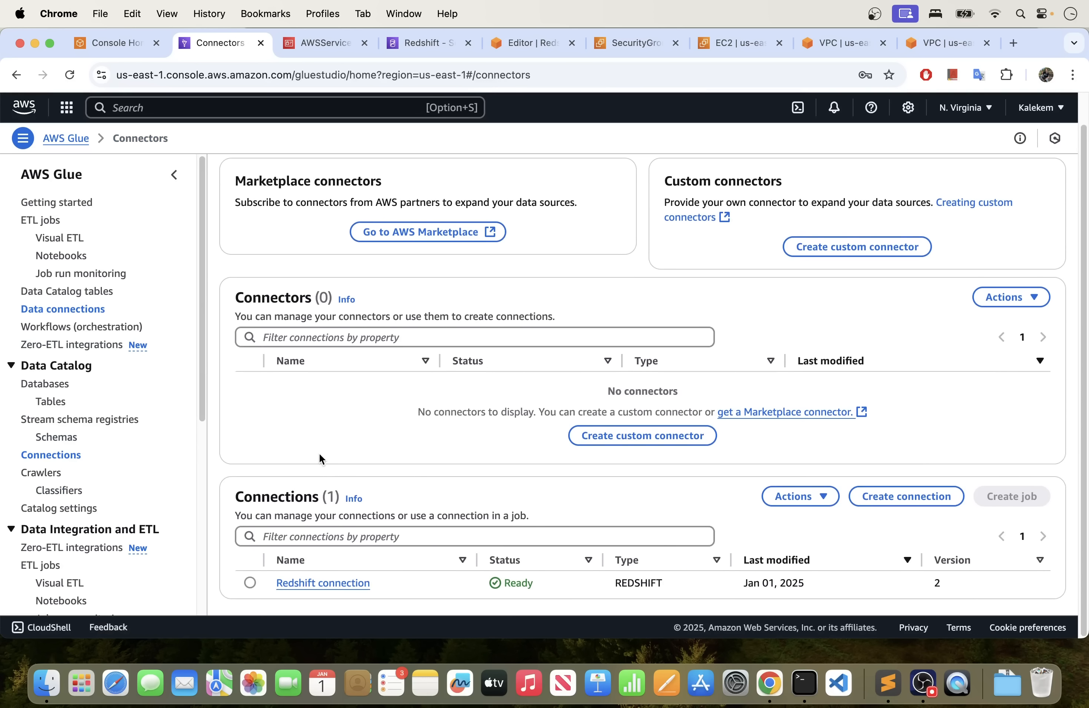
left_click(249, 583)
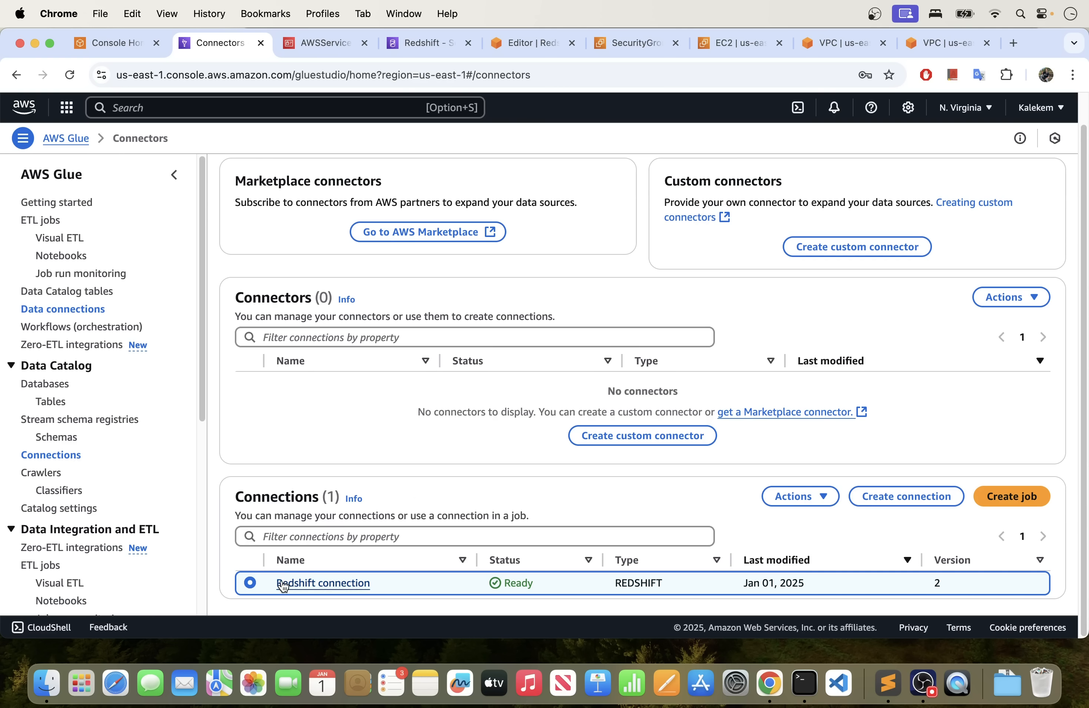
left_click(800, 499)
left_click(800, 474)
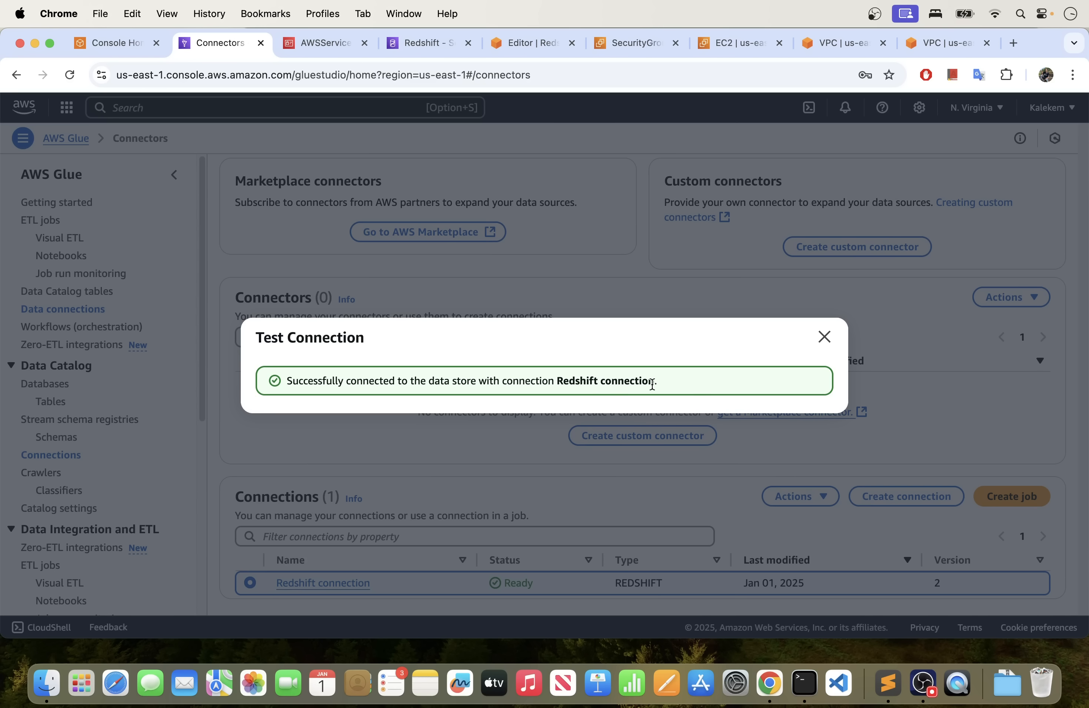
left_click(824, 338)
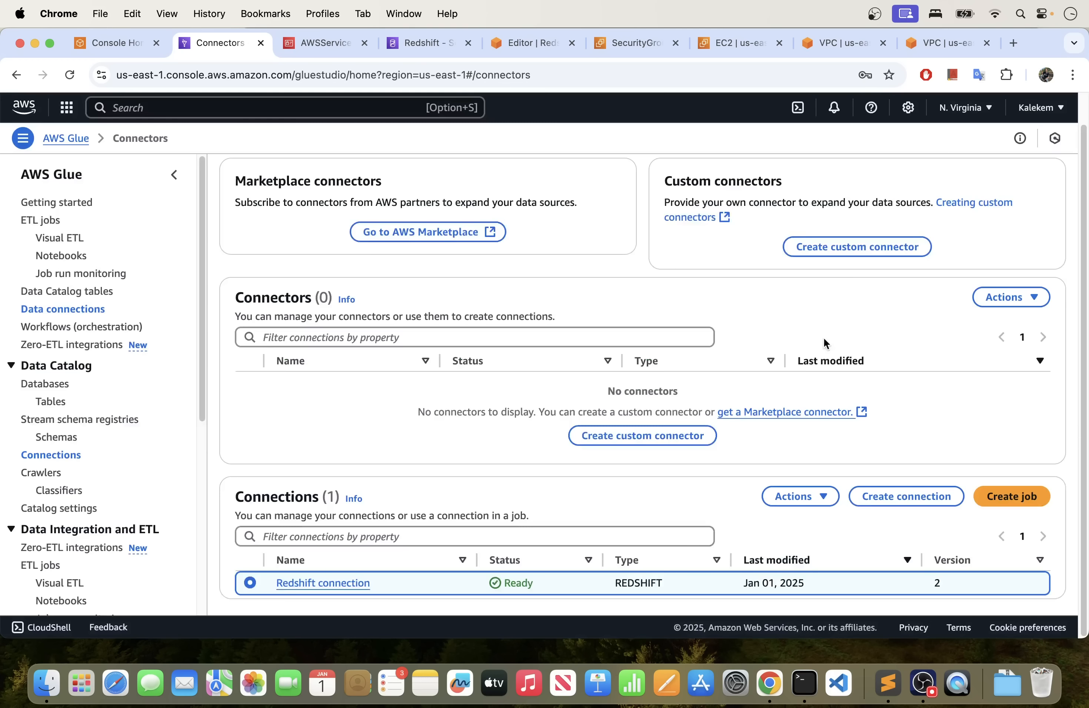